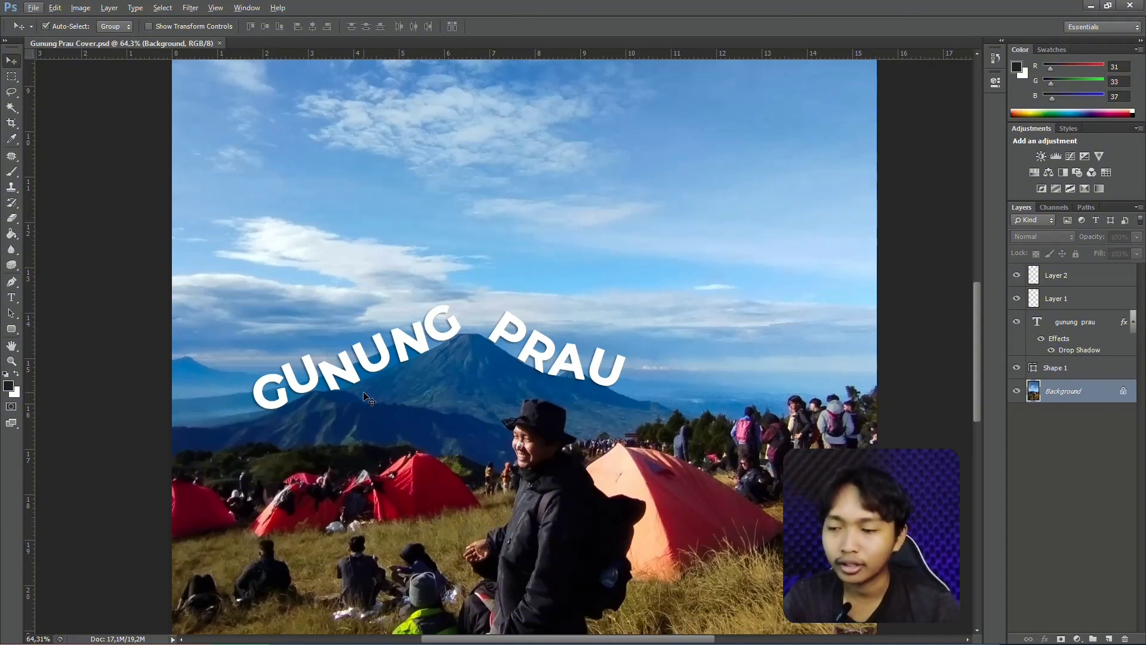
Step: Examine the curved GUNUNG PRAU text along the mountain ridge and the available Pen tool variants
scroll(439, 357, "down", 1)
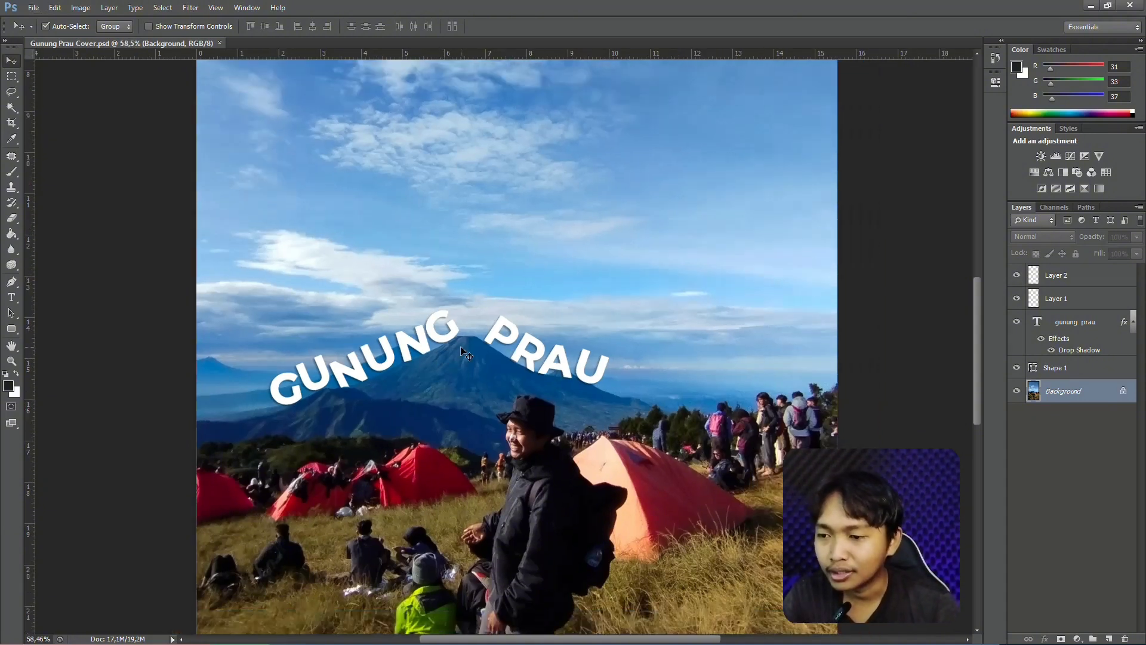
left_click(13, 285)
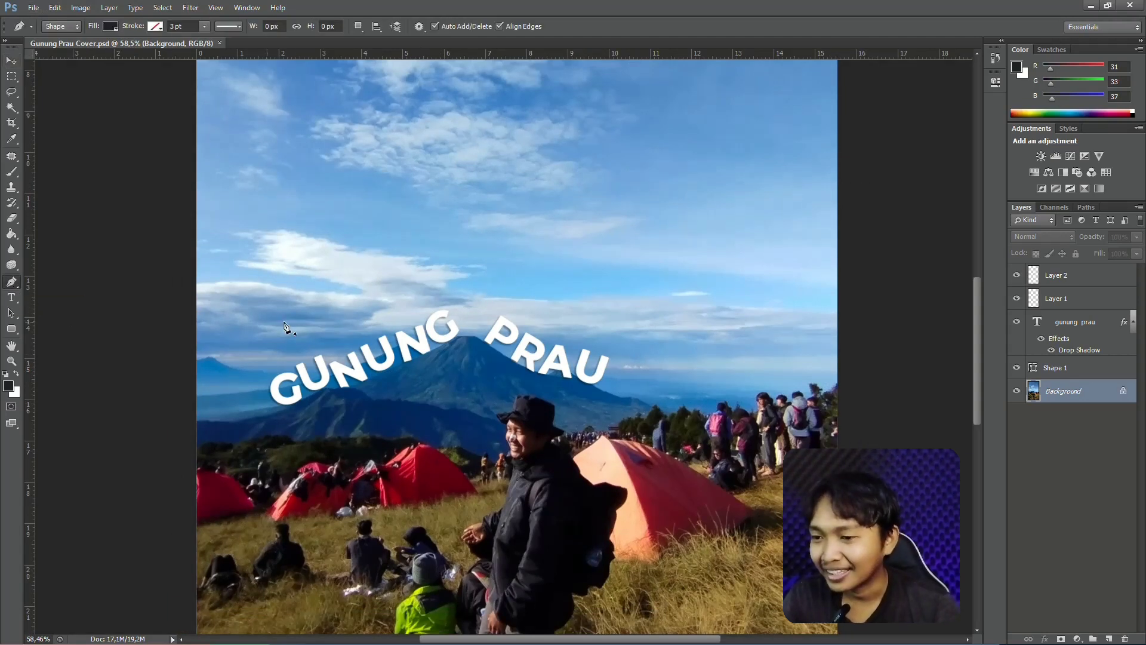
left_click(10, 58)
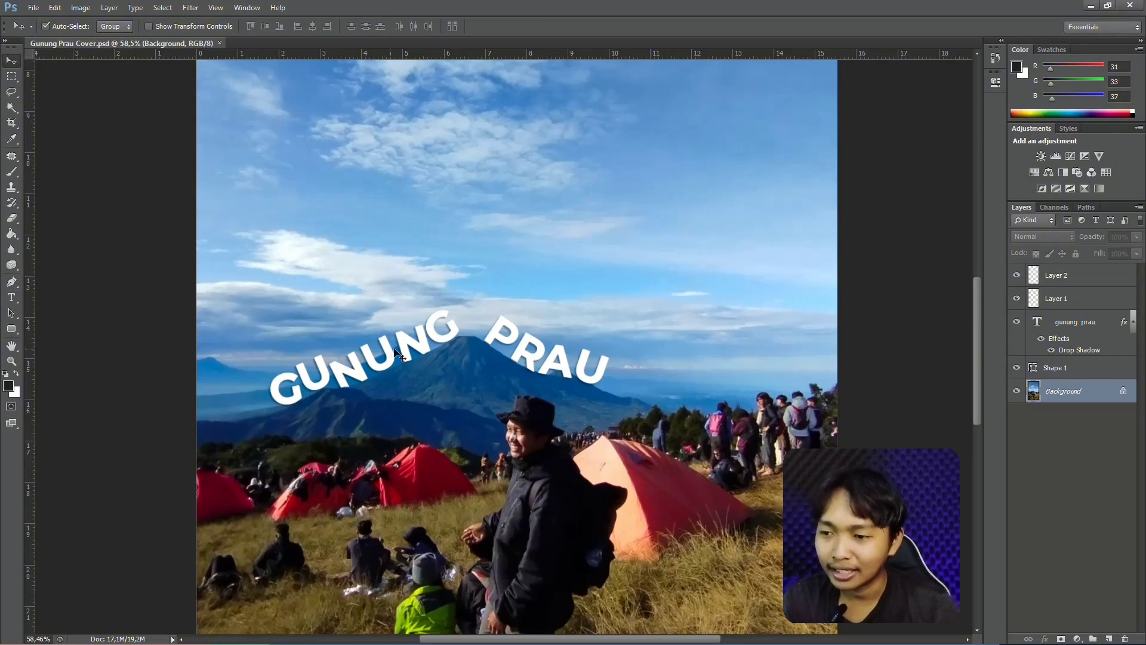
scroll(489, 377, "down", 1, "alt")
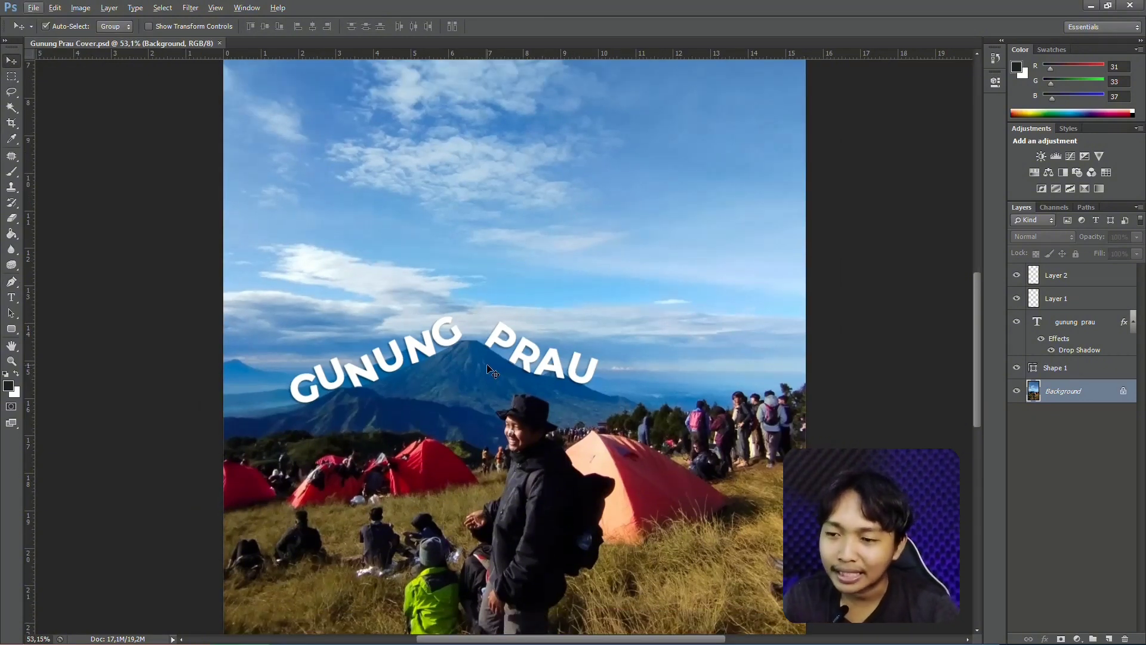
scroll(489, 370, "down", 2, "alt")
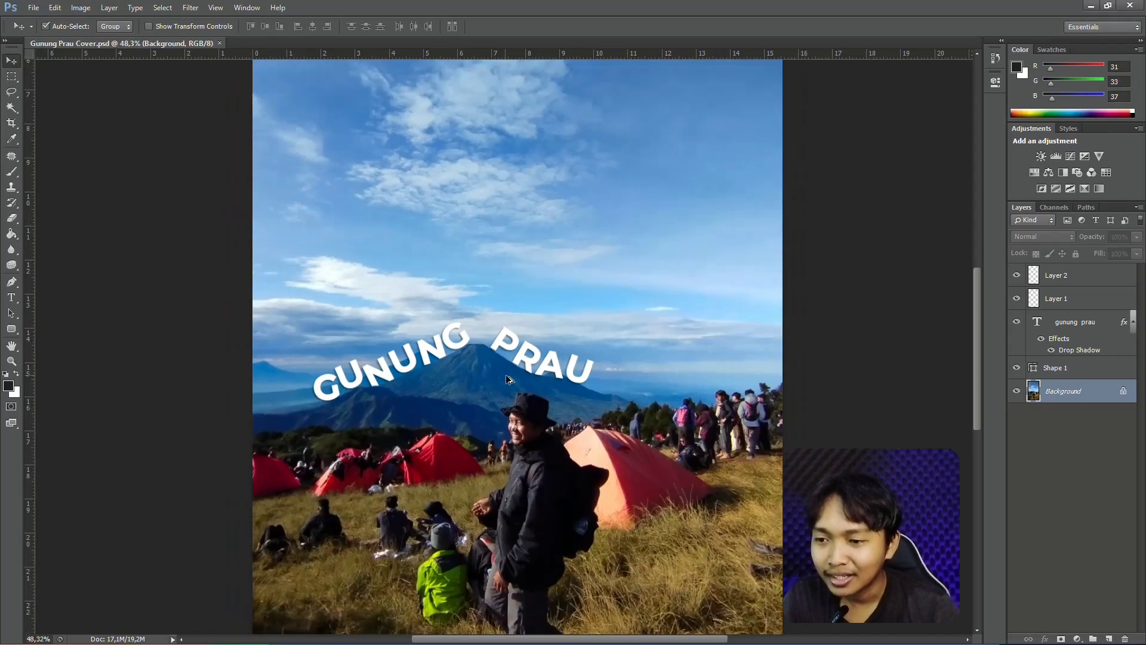
scroll(420, 382, "up", 3, "alt")
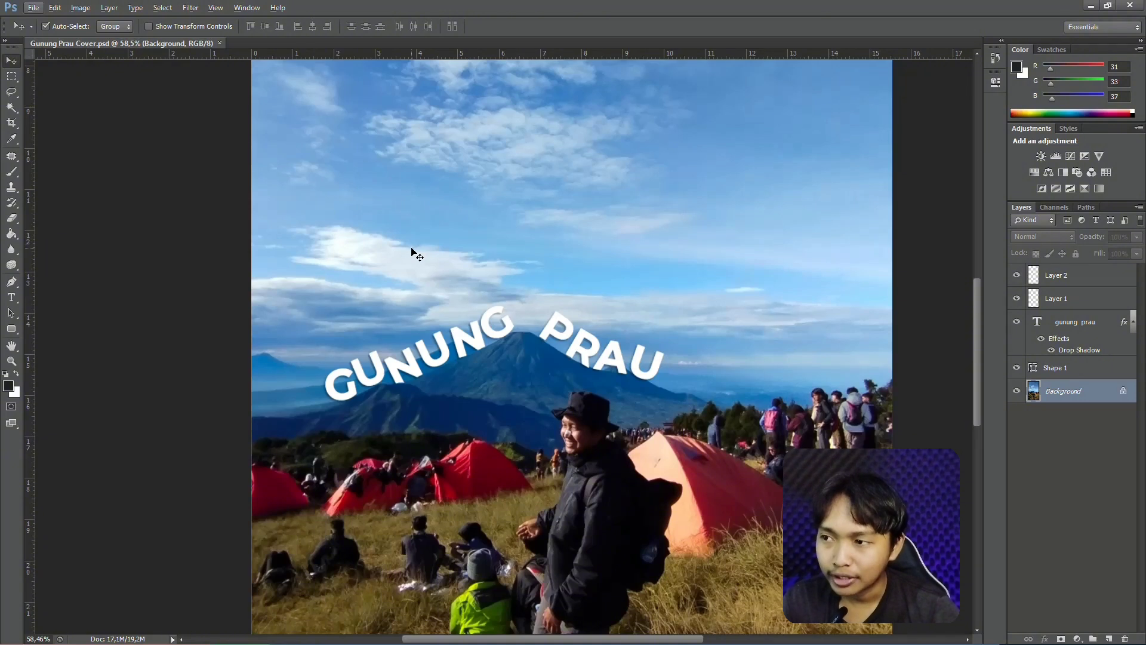
left_click(16, 281)
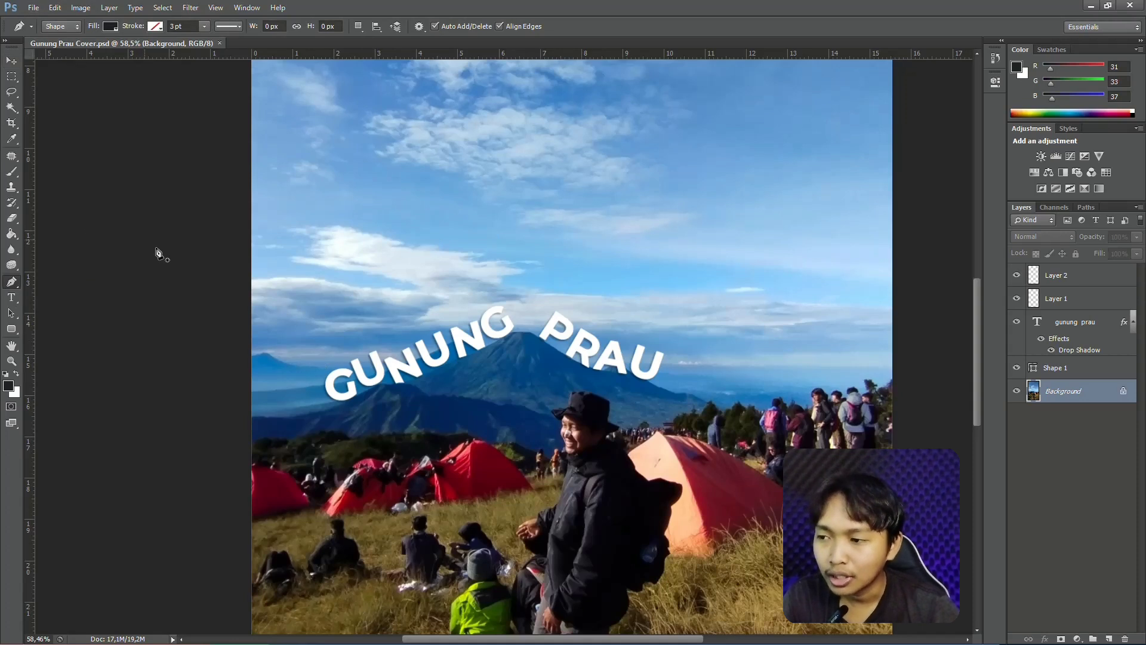
right_click(16, 281)
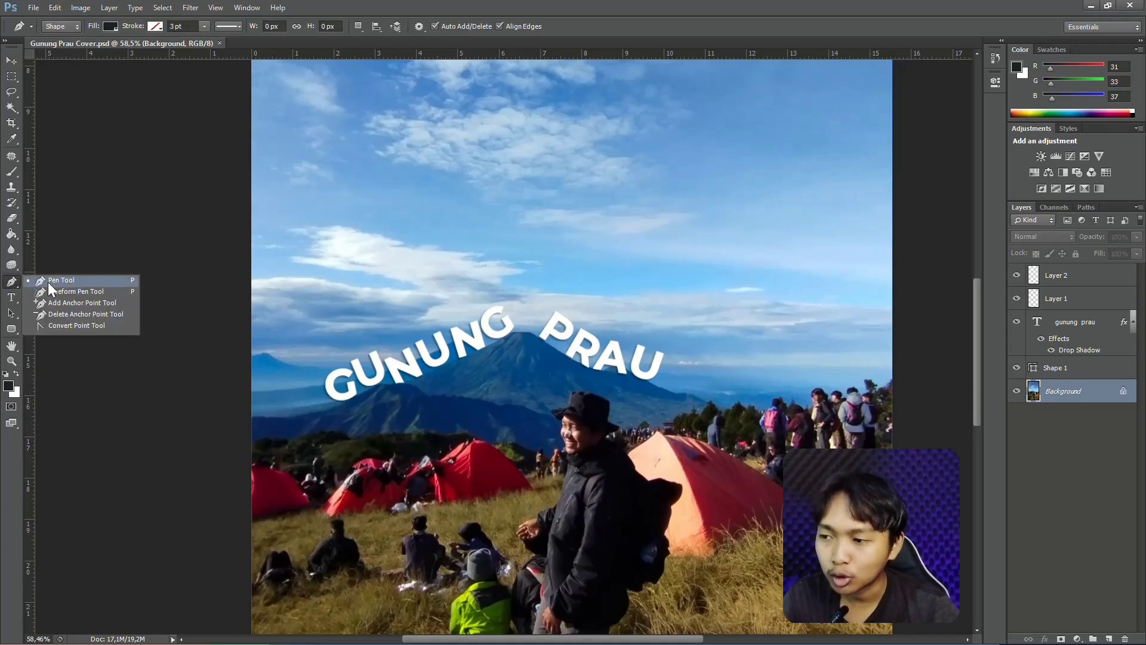
left_click(15, 282)
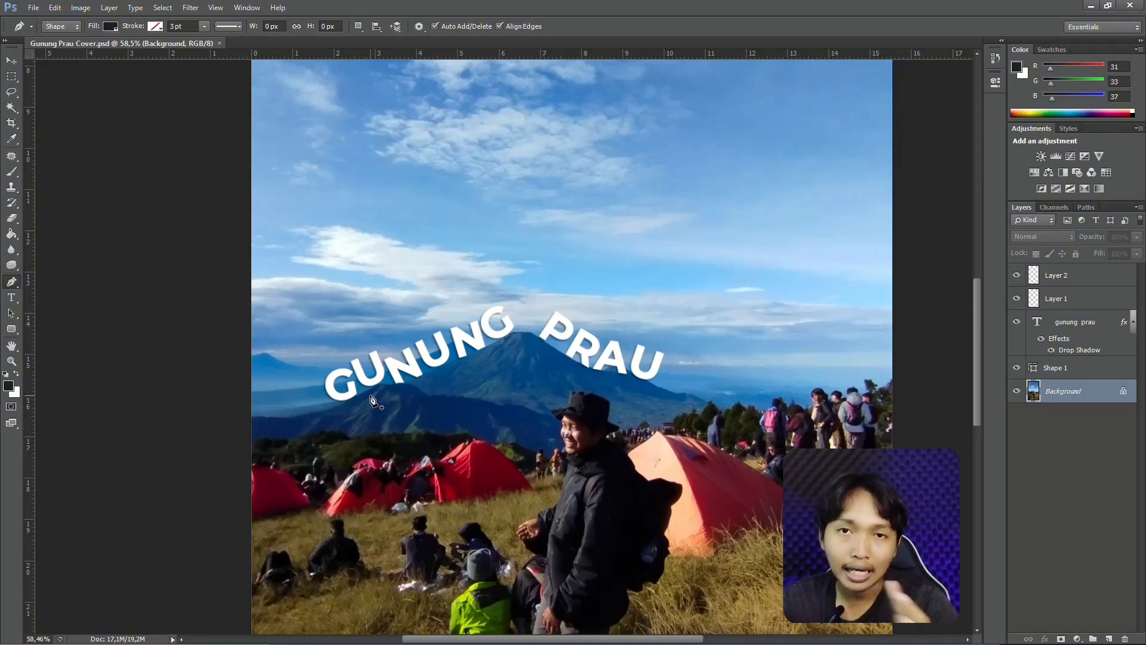
scroll(418, 385, "up", 5)
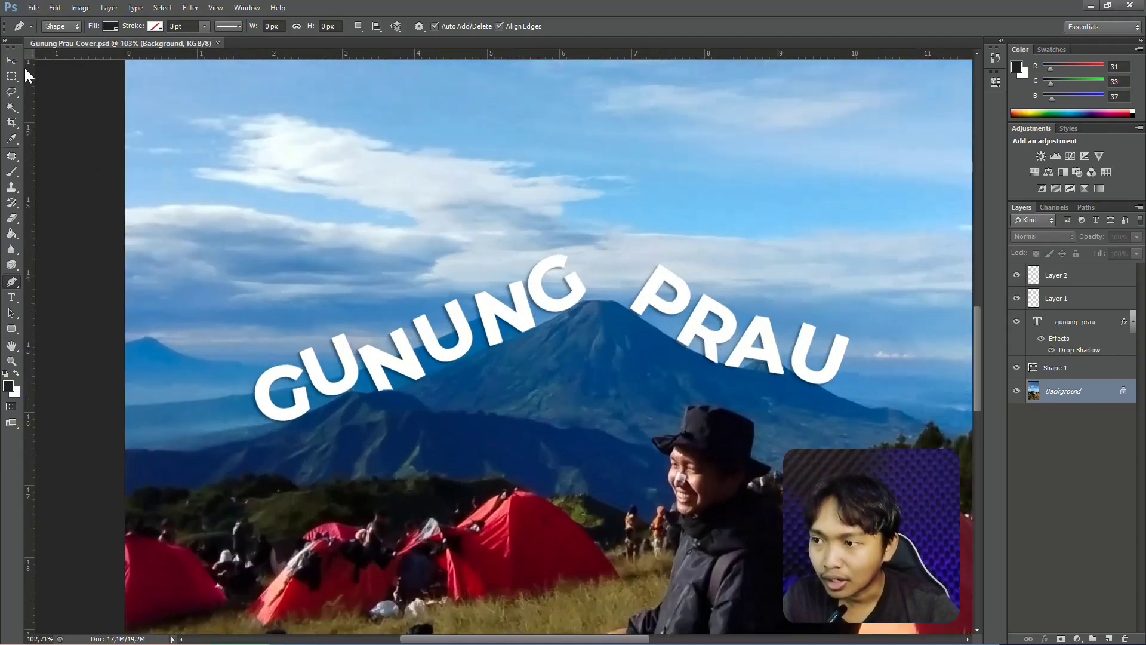
left_click(11, 60)
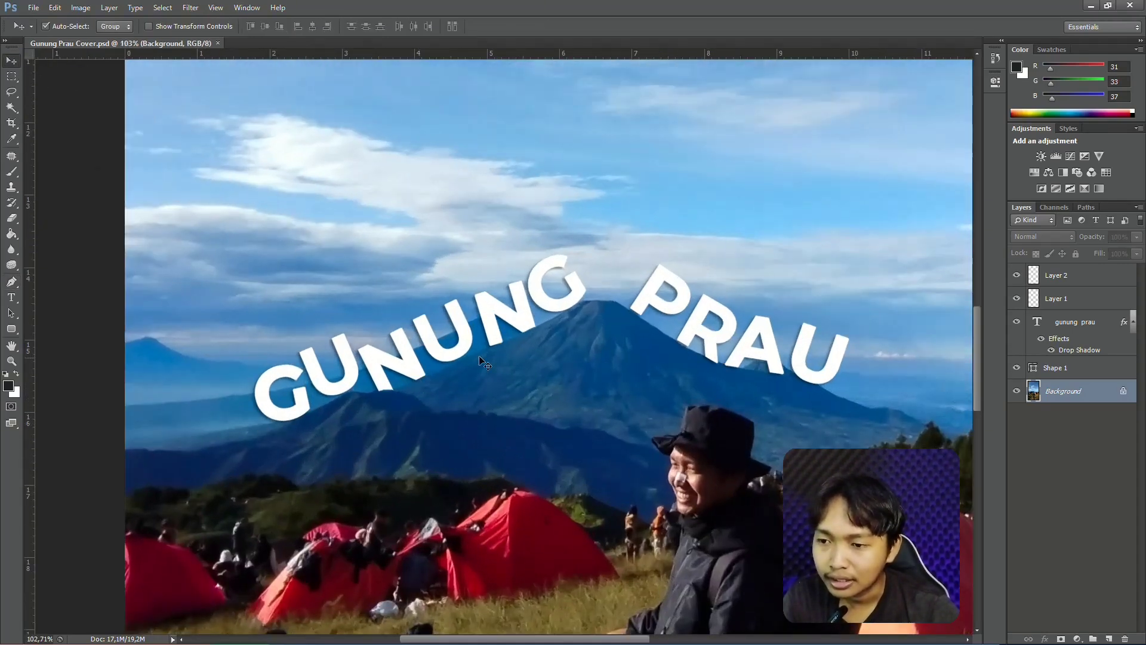
scroll(470, 327, "down", 2)
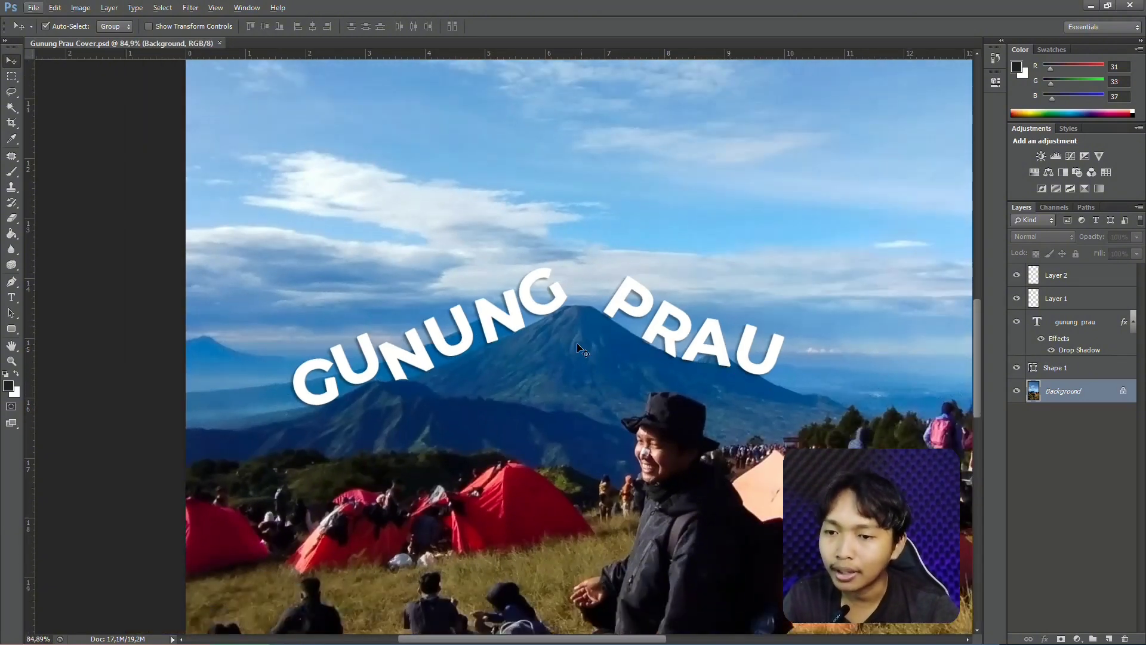
key("alt")
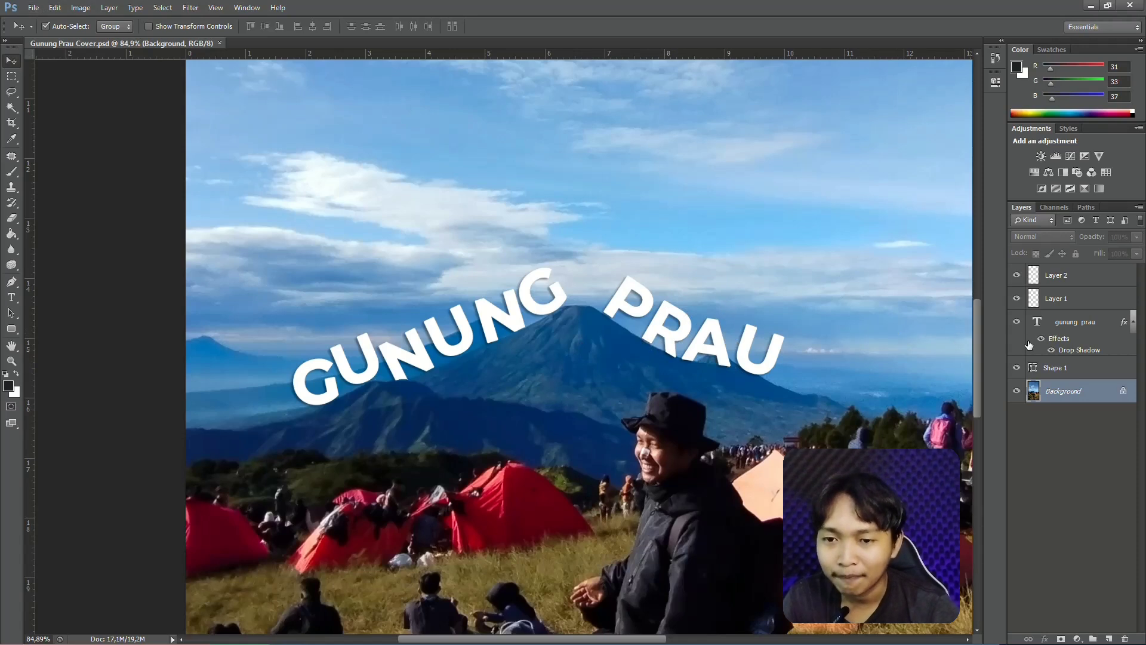
Step: Hide the curved "gunung prau" text layer so the mountain ridge is uncovered
scroll(683, 390, "down", 1)
left_click(1017, 323)
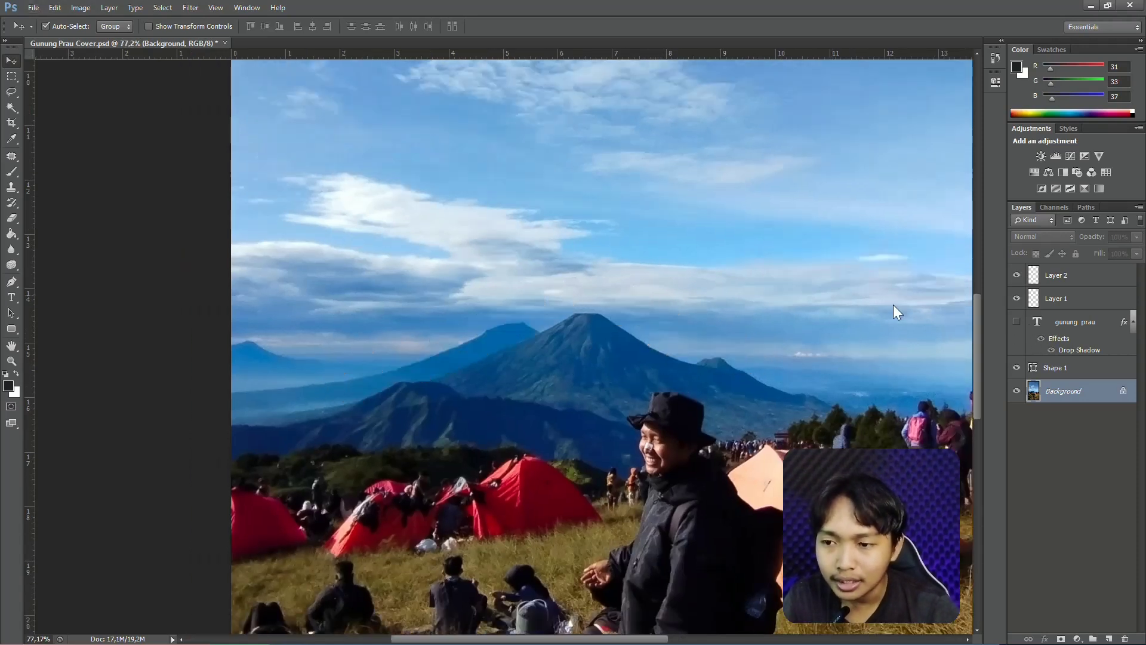
left_click(1016, 322)
left_click(1016, 322)
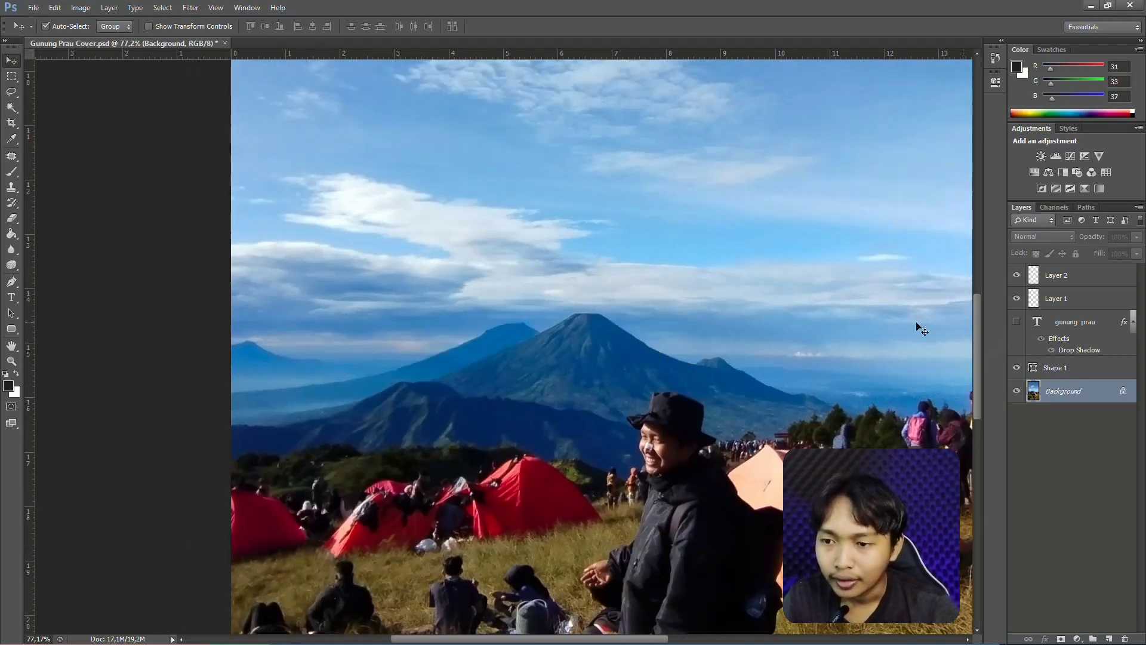
Step: Add a straight line of text reading "GUNUNUG PRAU" in the sky above the mountain
key("t")
left_click(391, 241)
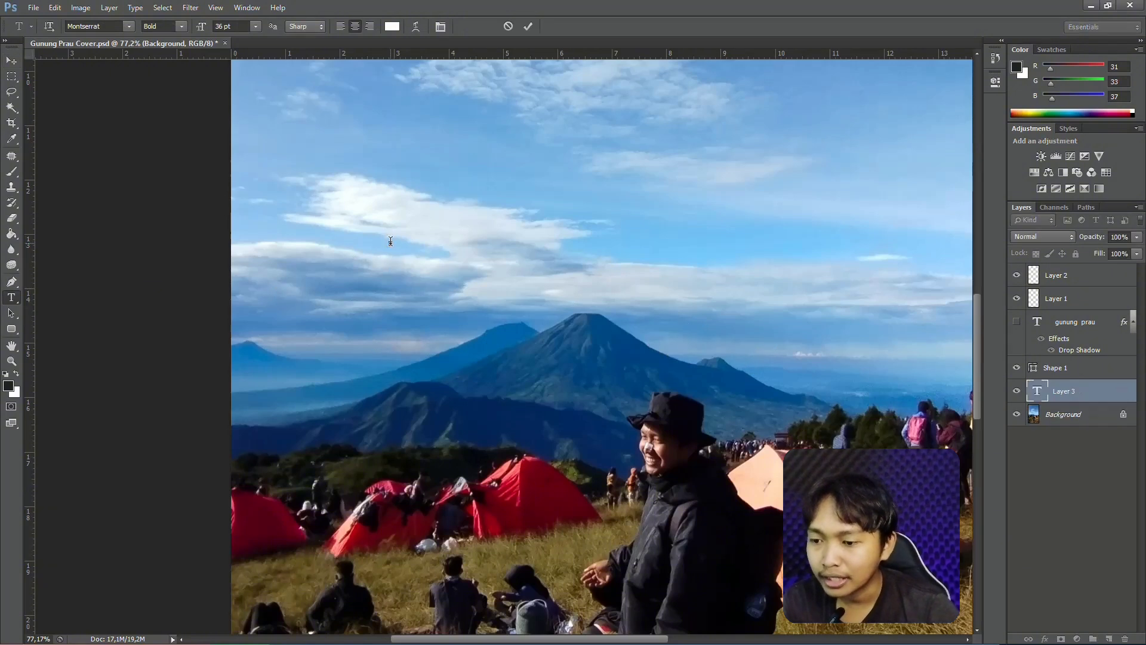
type("GUNUNUG")
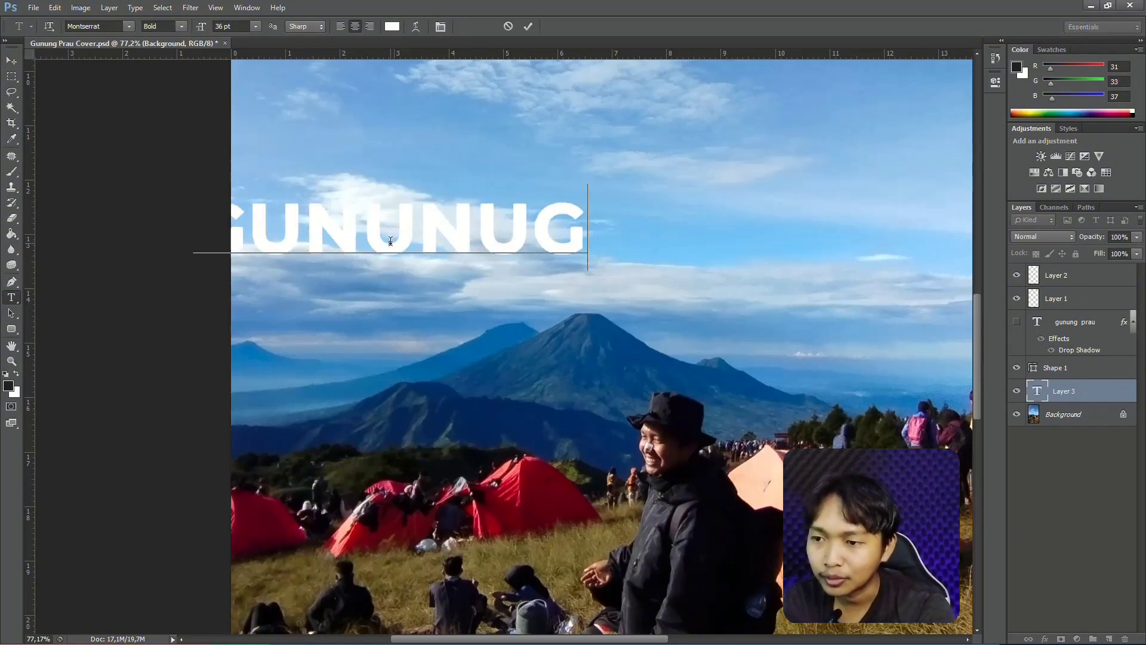
type(" PRAU")
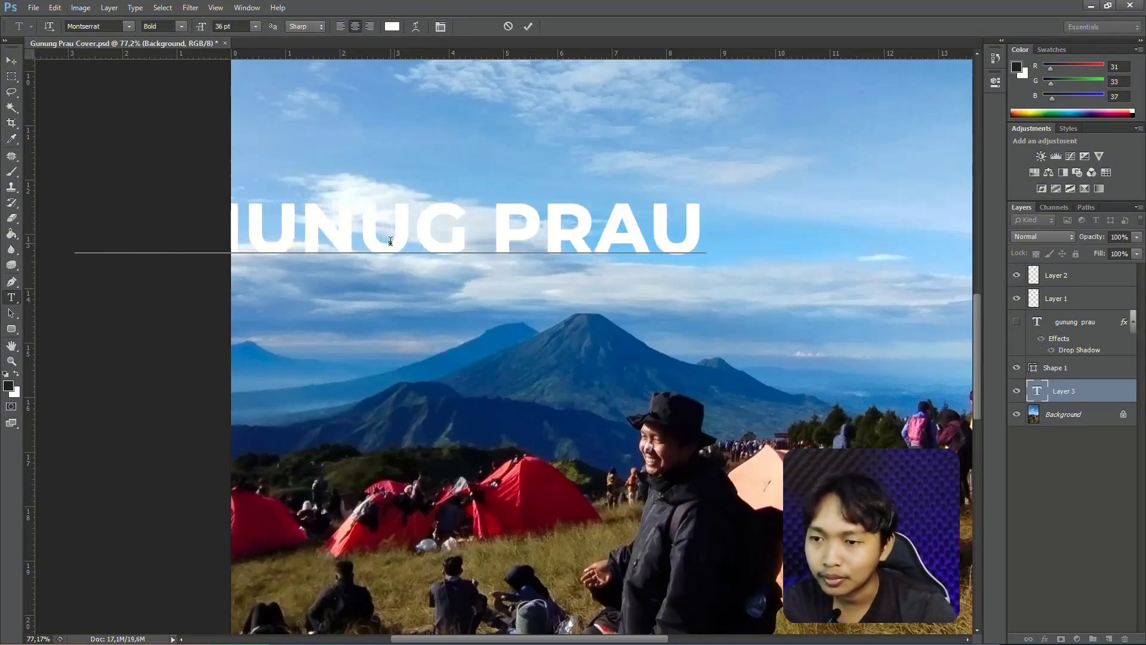
left_click(528, 26)
Step: Move the straight "GUNUNUG PRAU" text down over the mountain peak
key("v")
left_click_drag(509, 232, 633, 304)
scroll(668, 239, "down", 2)
scroll(628, 307, "down", 1)
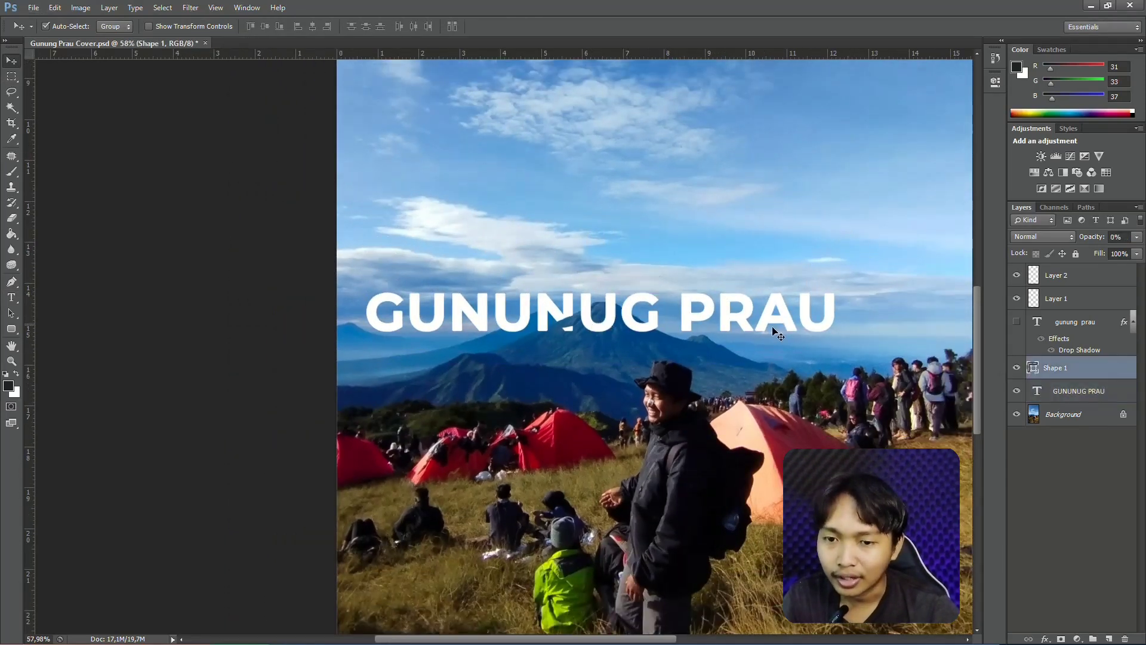
Step: Show the curved "gunung prau" text layer again and hide the straight "GUNUNUG PRAU" layer
left_click(1016, 323)
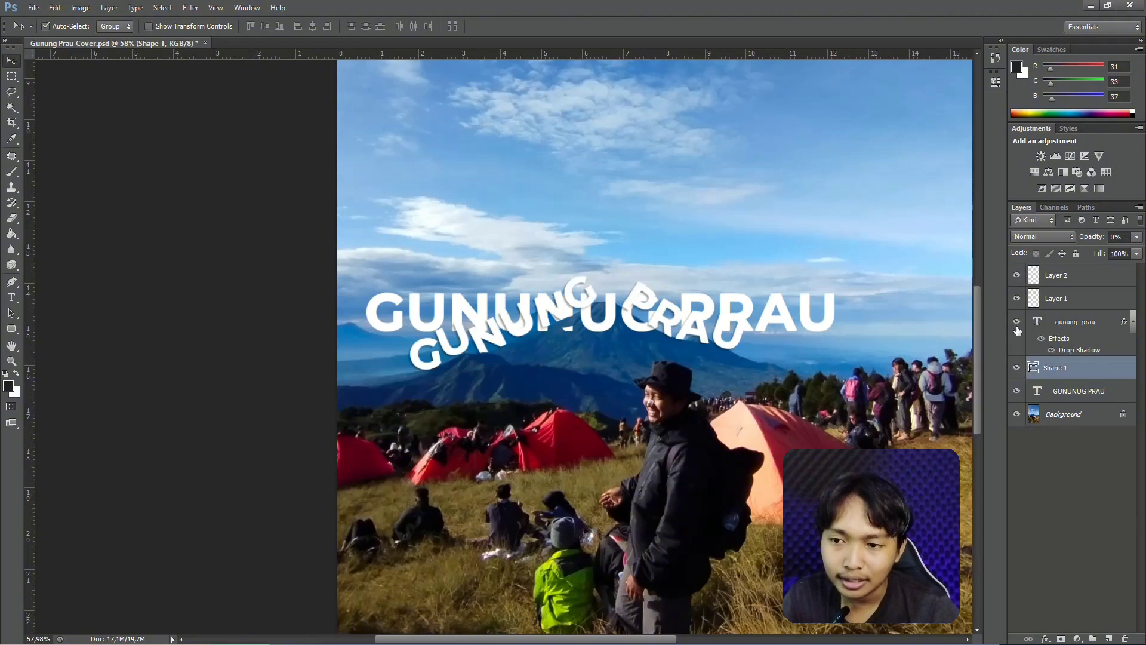
left_click(1016, 391)
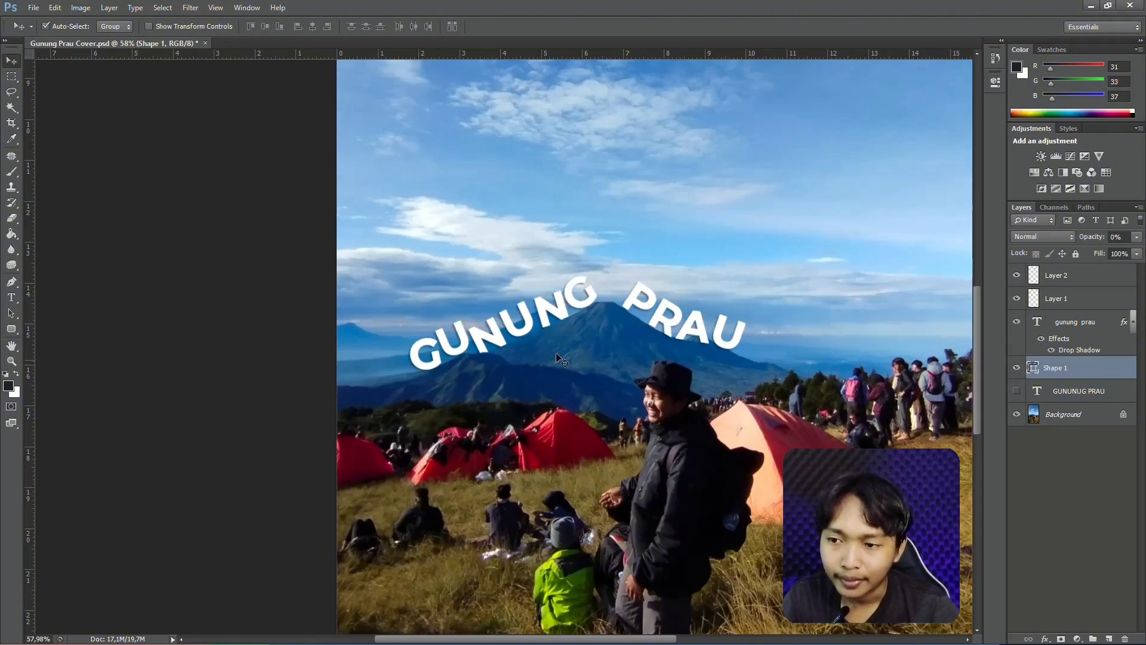
key("alt")
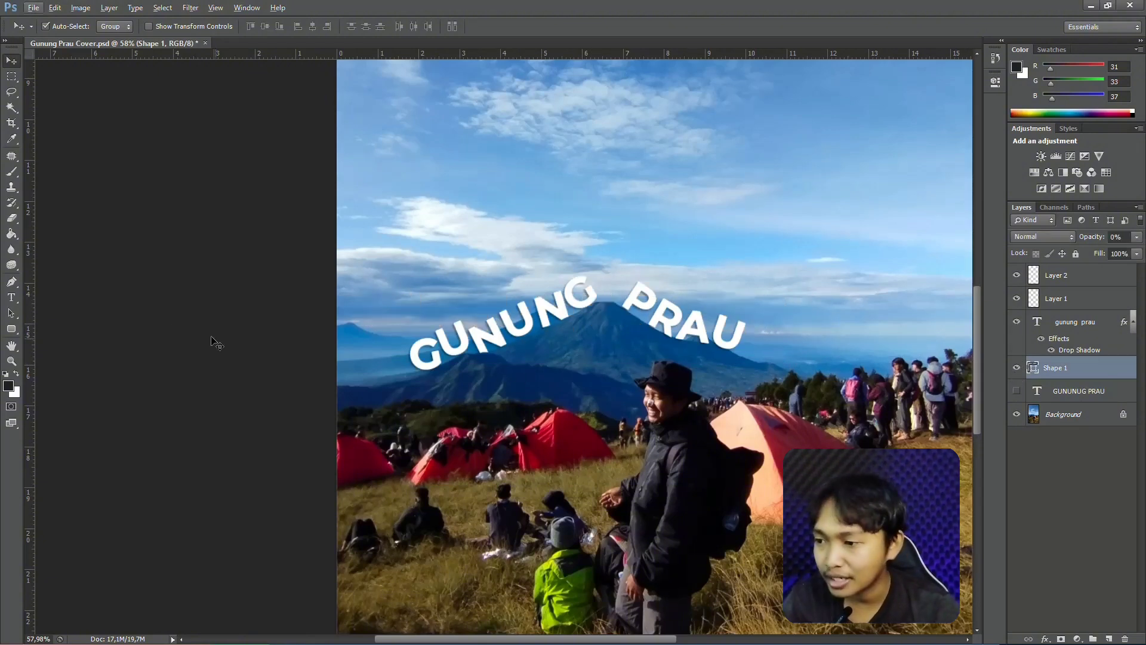
Step: Examine the Shape 1 path beneath the curved text with the Pen tool and its Shape mode setting
left_click(11, 281)
scroll(535, 296, "up", 2)
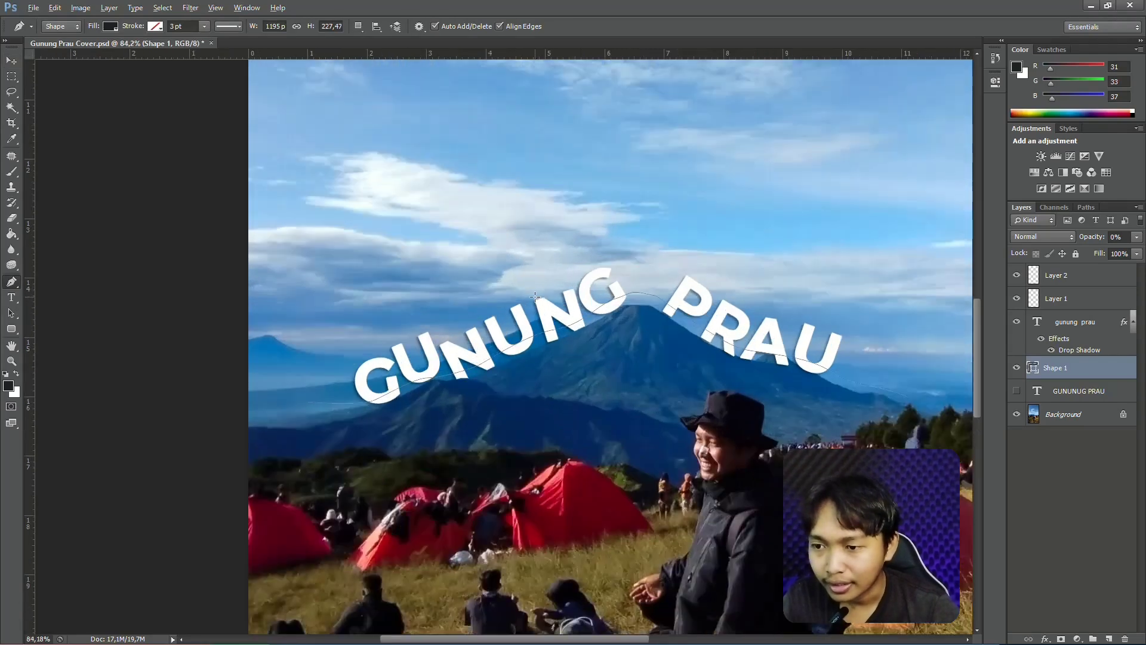
scroll(489, 293, "up", 2)
scroll(435, 376, "up", 1)
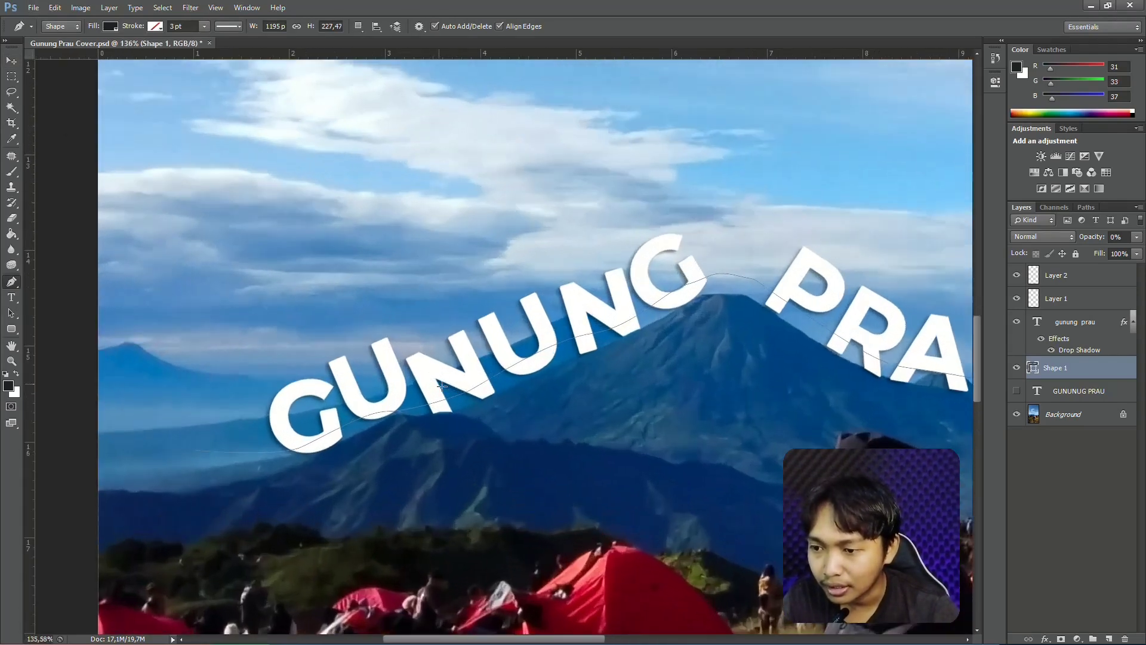
left_click(11, 282)
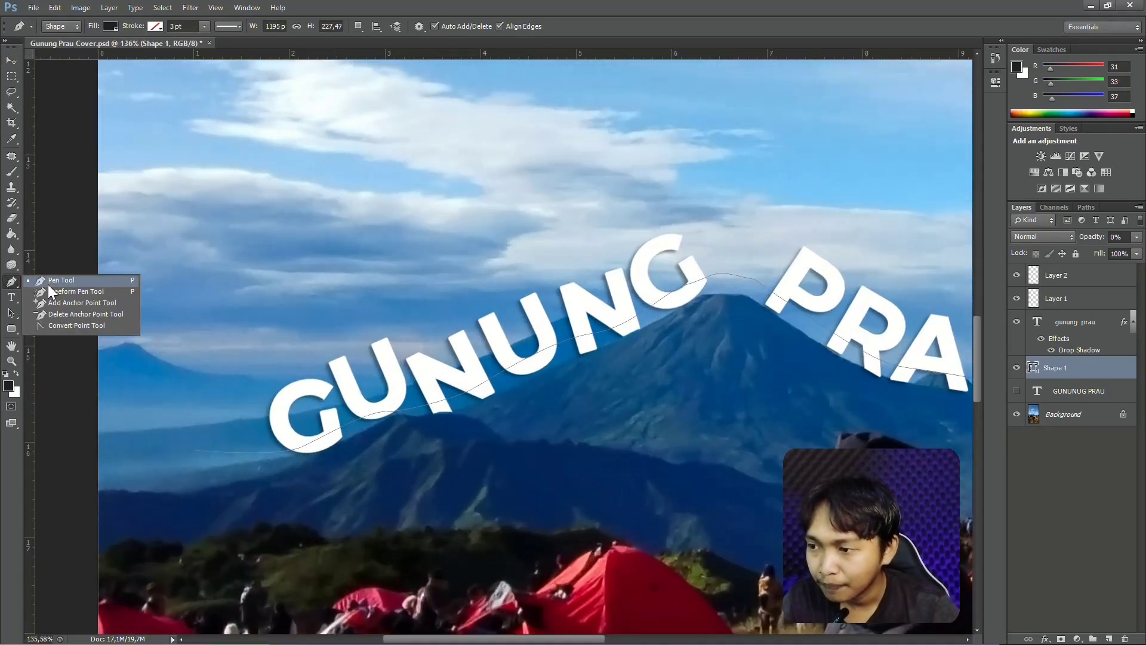
left_click(50, 281)
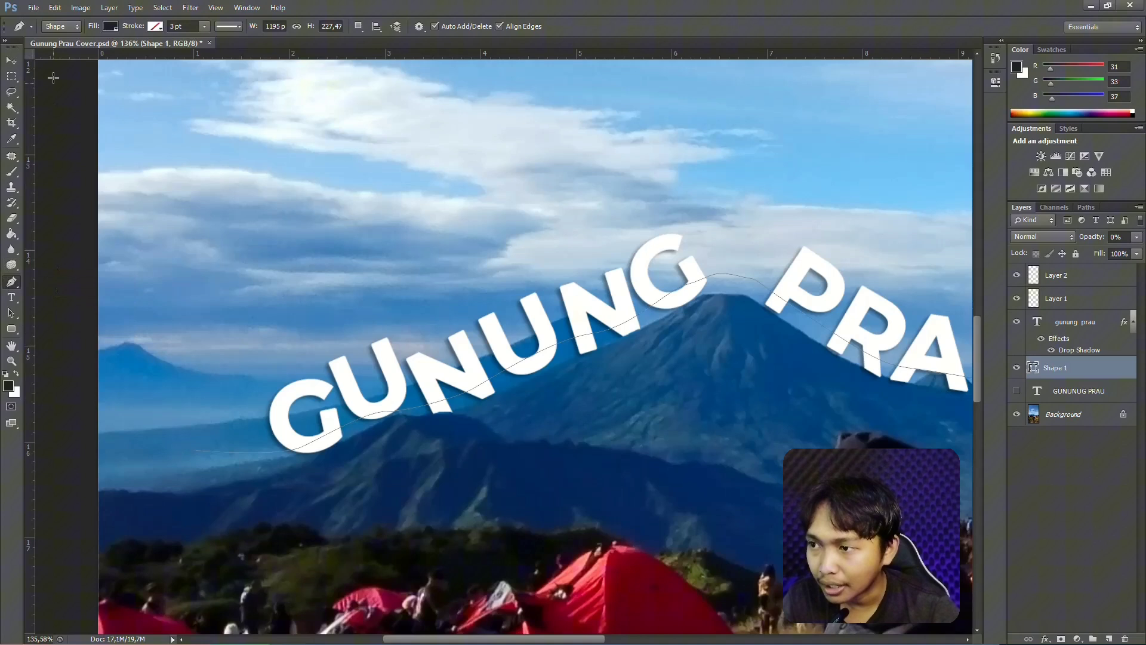
left_click(63, 29)
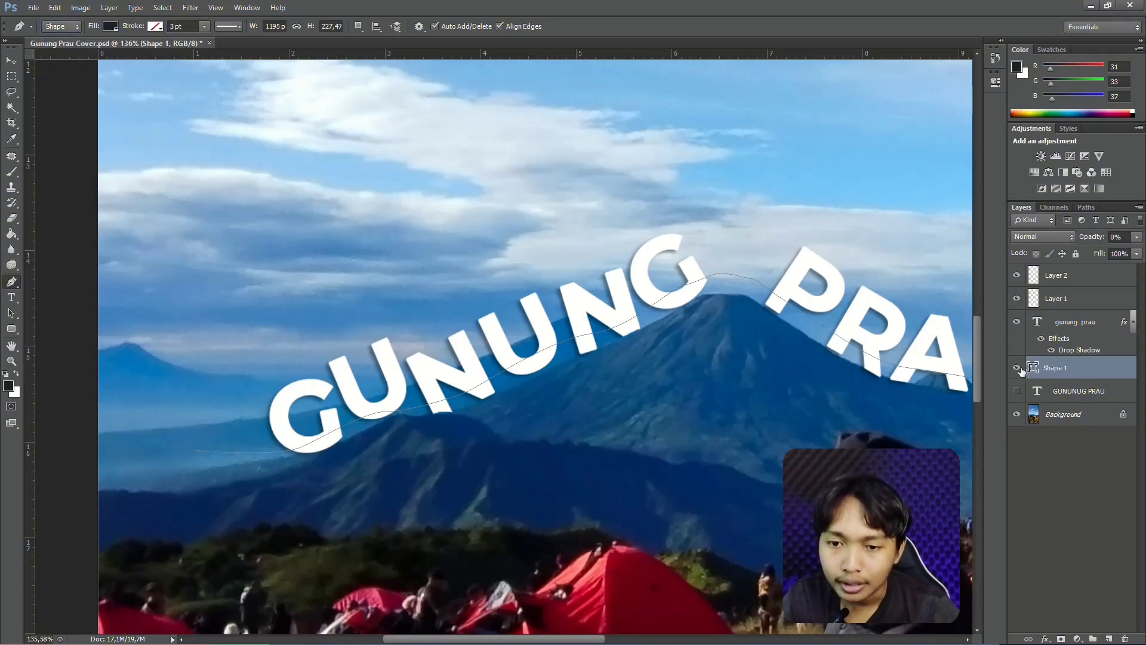
Step: Hide the curved "gunung prau" text layer and add a new empty layer directly above the Background layer
left_click(1017, 323)
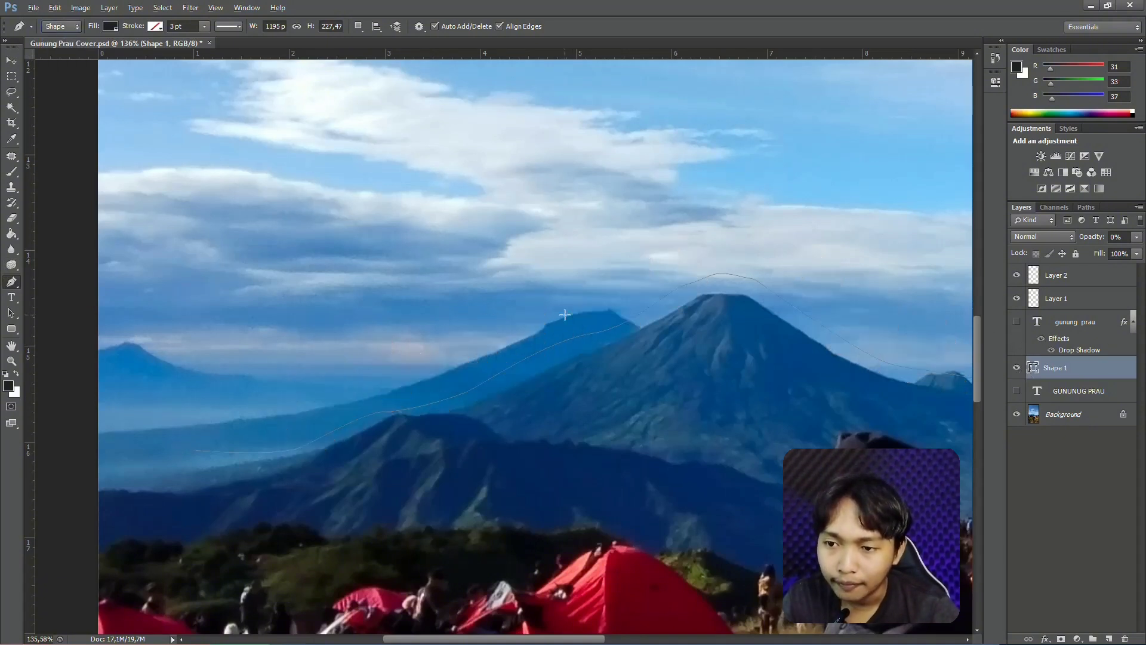
key("alt+bracketleft")
key("alt+bracketleft")
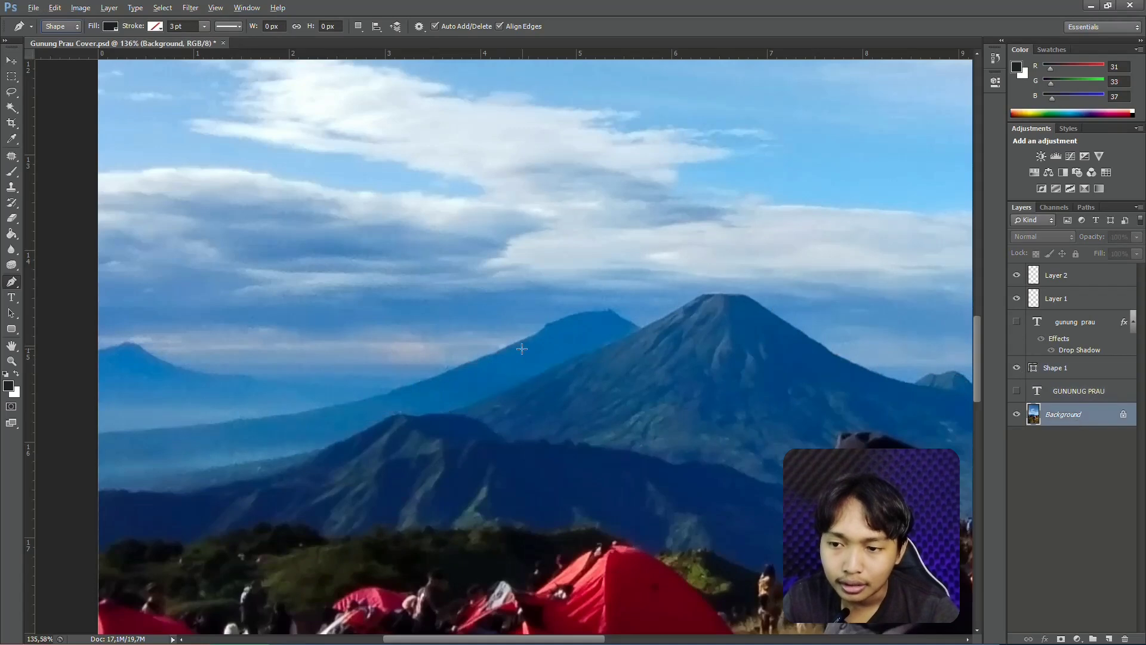
key("alt")
left_click(12, 63)
scroll(701, 317, "down", 3)
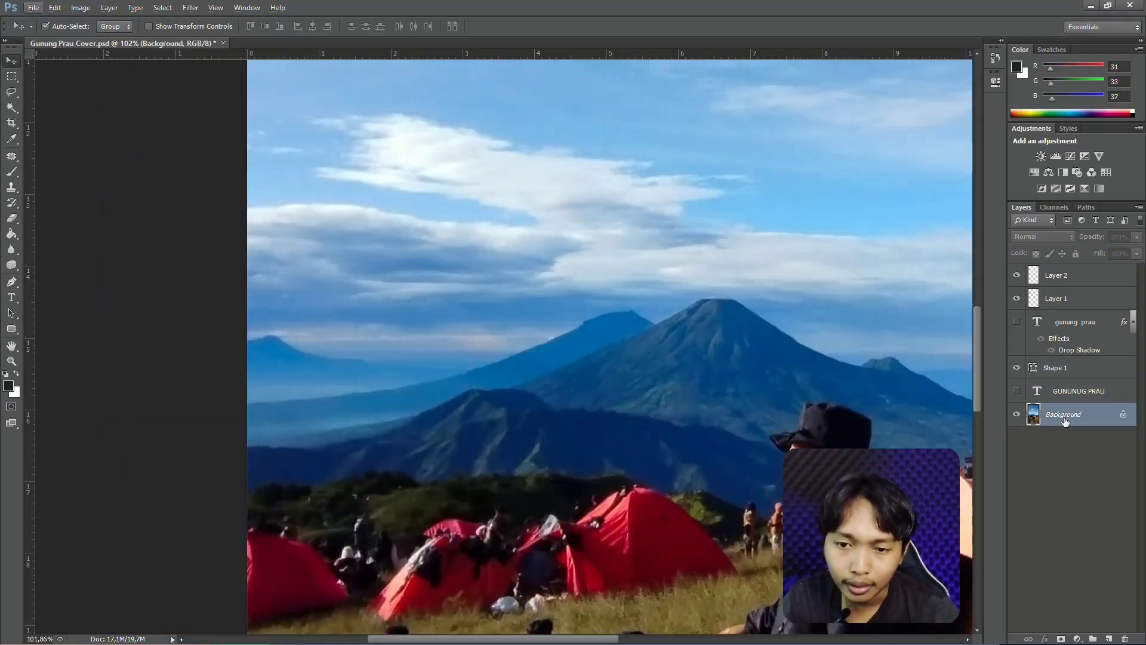
left_click(1108, 638)
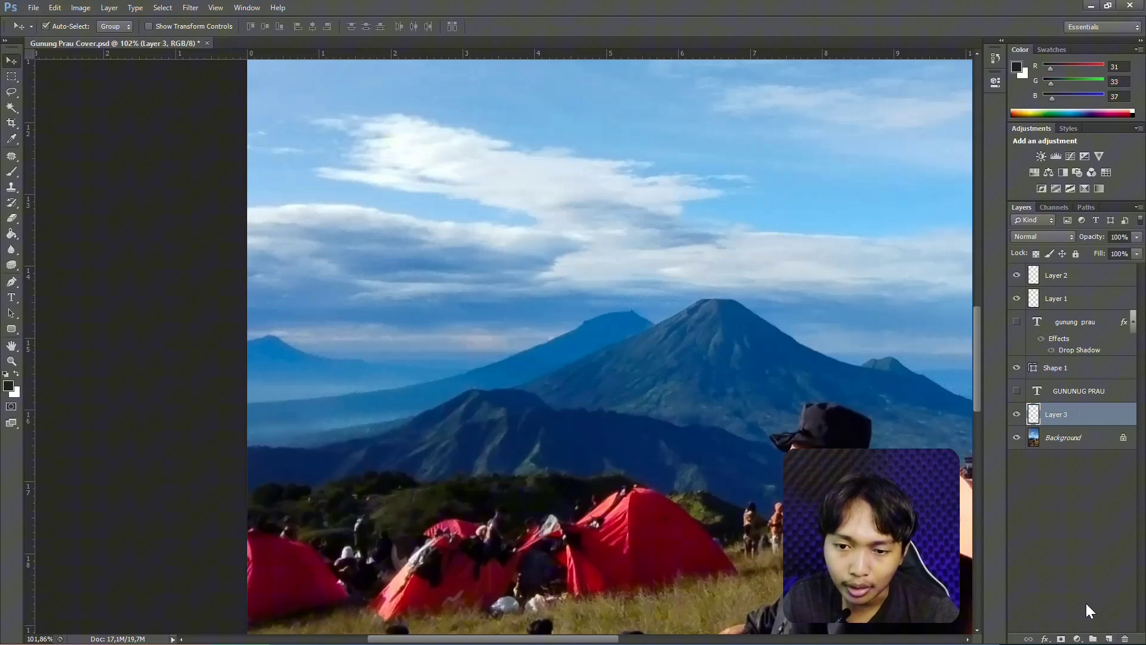
Step: Activate the standard Pen Tool with its drawing mode set to Shape
left_click(11, 285)
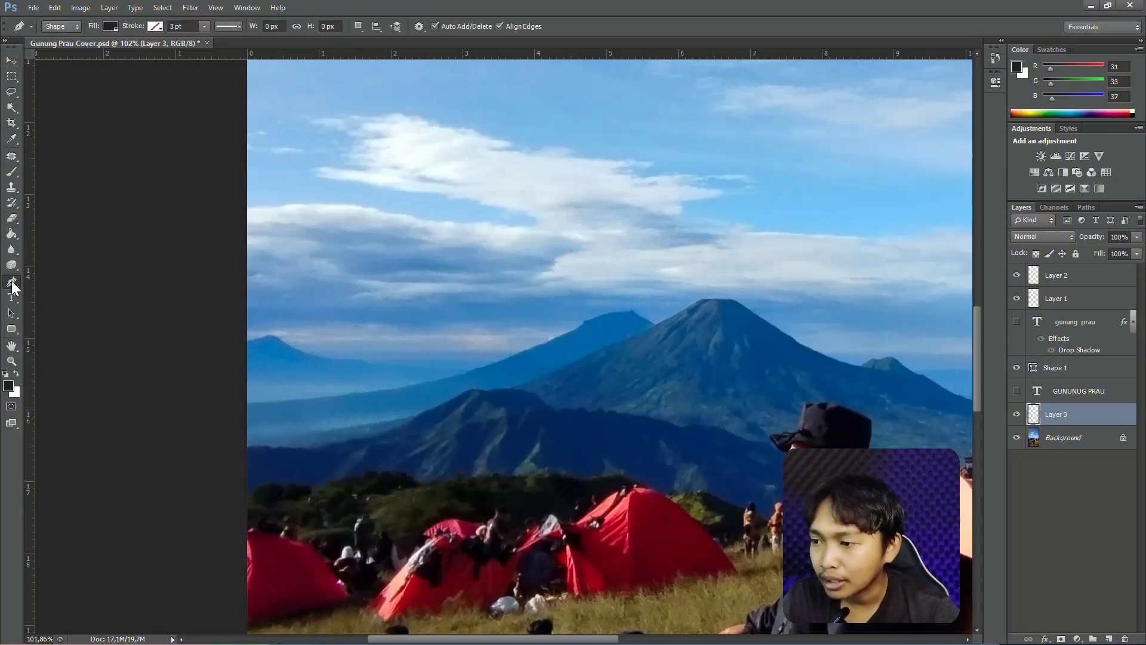
right_click(12, 281)
left_click(44, 284)
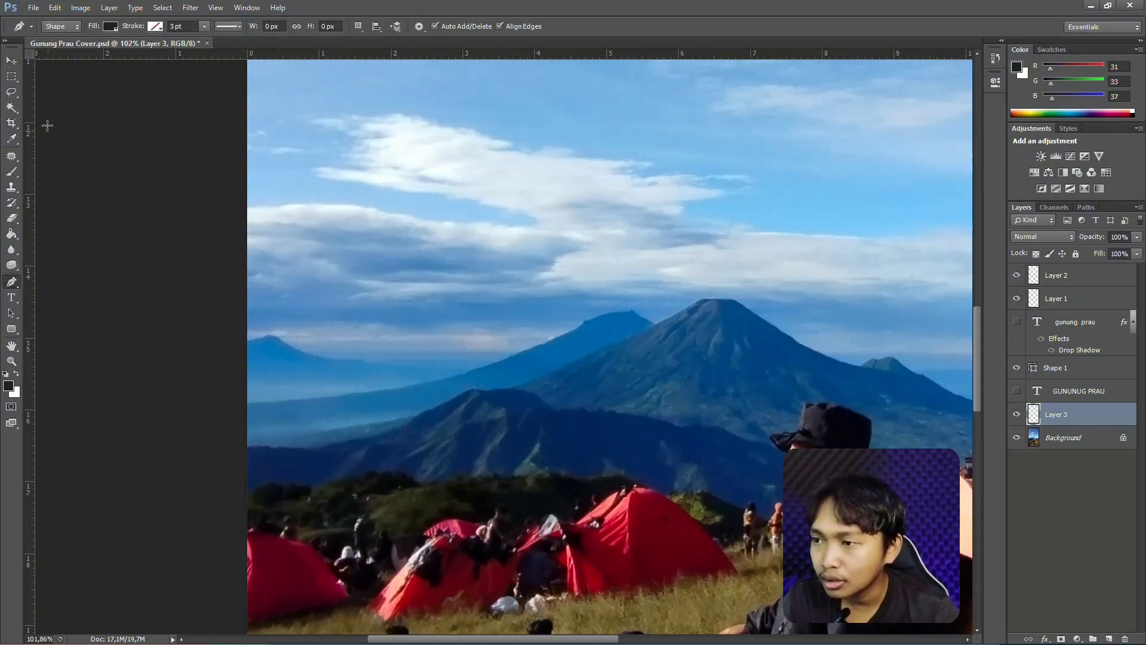
left_click(66, 26)
left_click(67, 42)
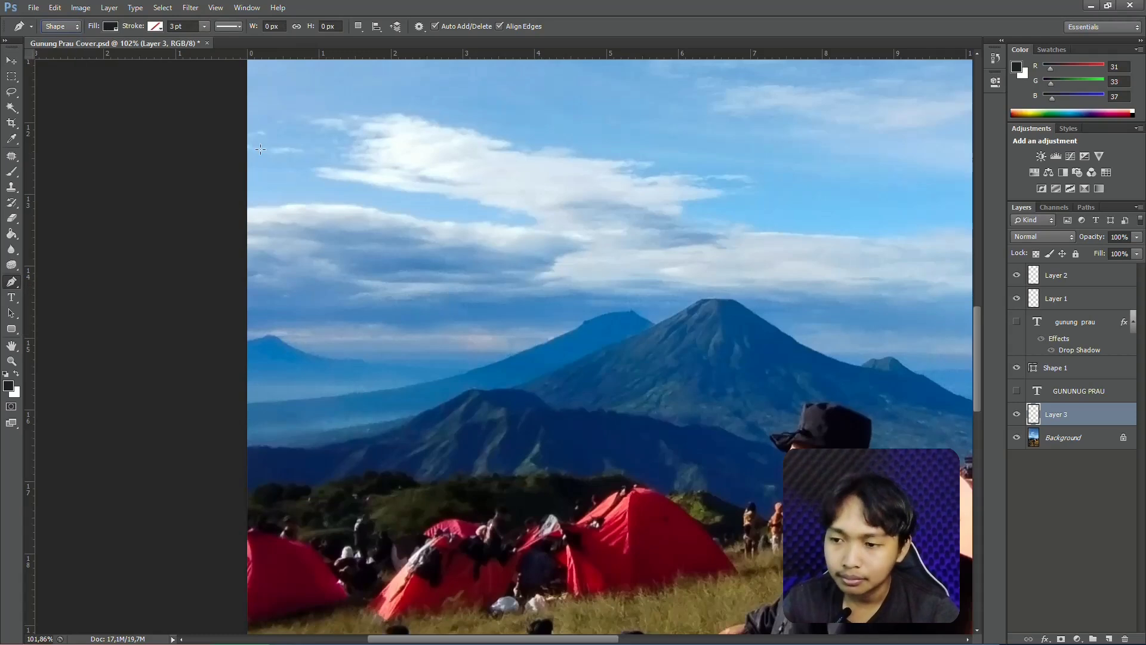
key("alt")
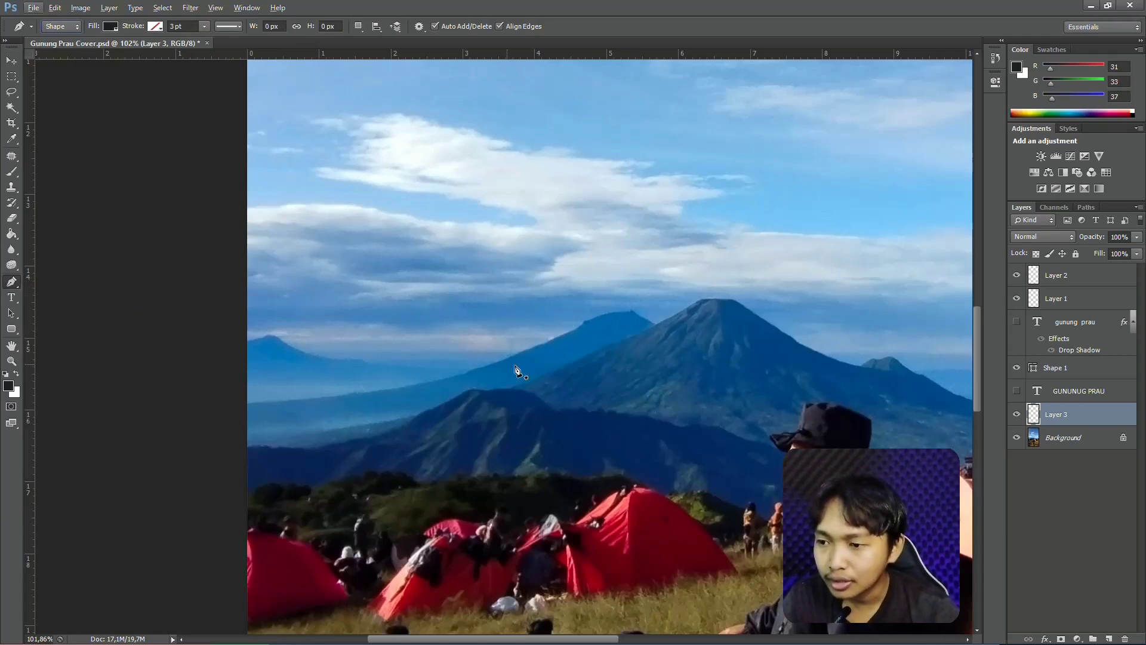
right_click(26, 285)
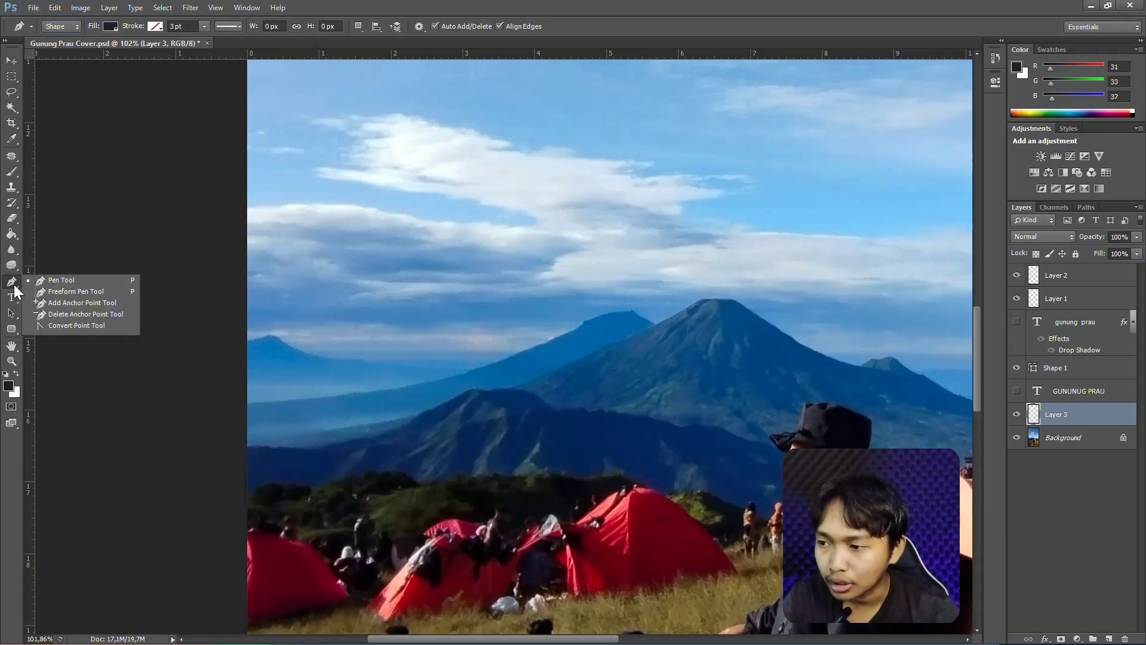
left_click(46, 281)
Step: Briefly show the curved "gunung prau" text layer to check how it sits along the mountain ridge
scroll(741, 389, "down", 3)
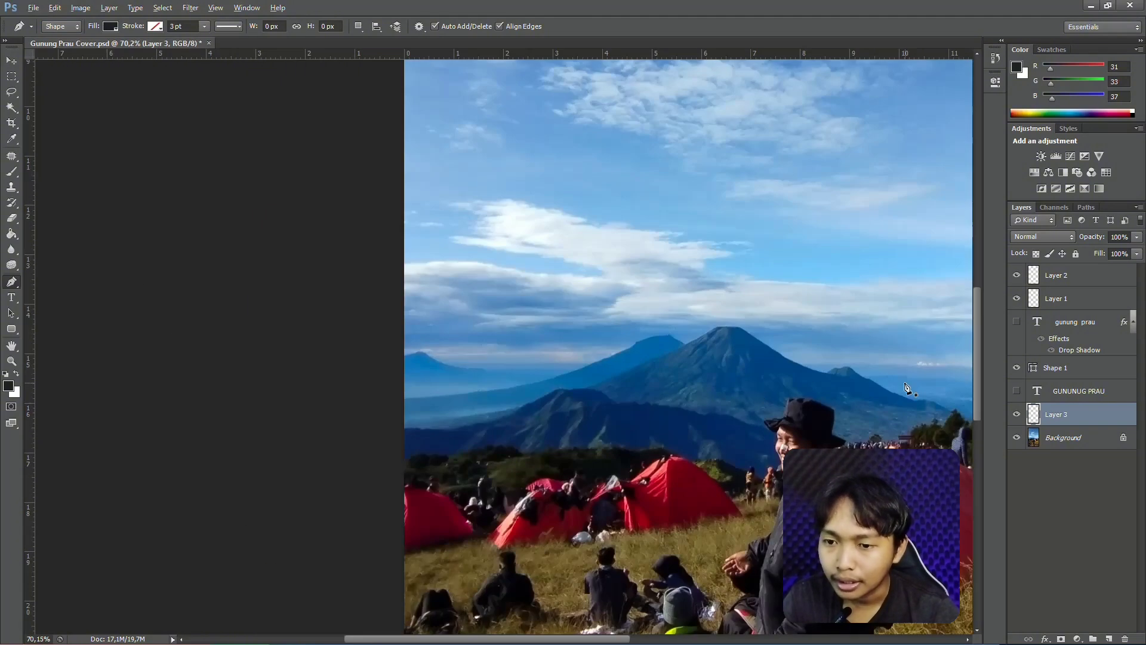
scroll(907, 390, "up", 3)
left_click_drag(723, 314, 646, 300)
scroll(587, 423, "down", 3)
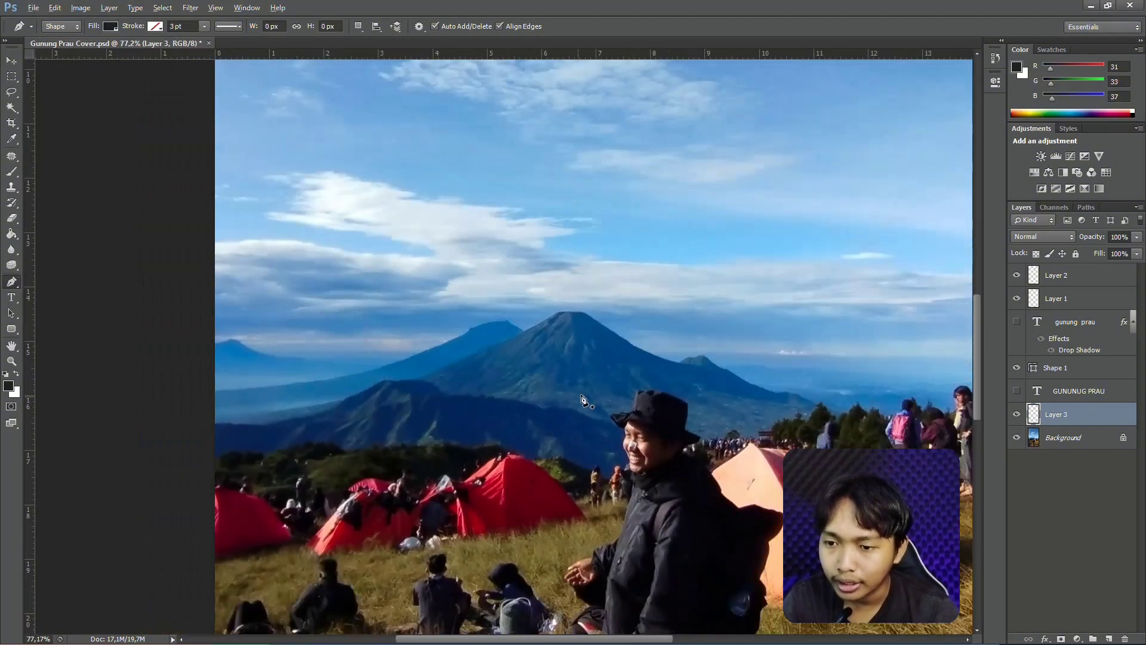
scroll(427, 385, "up", 2)
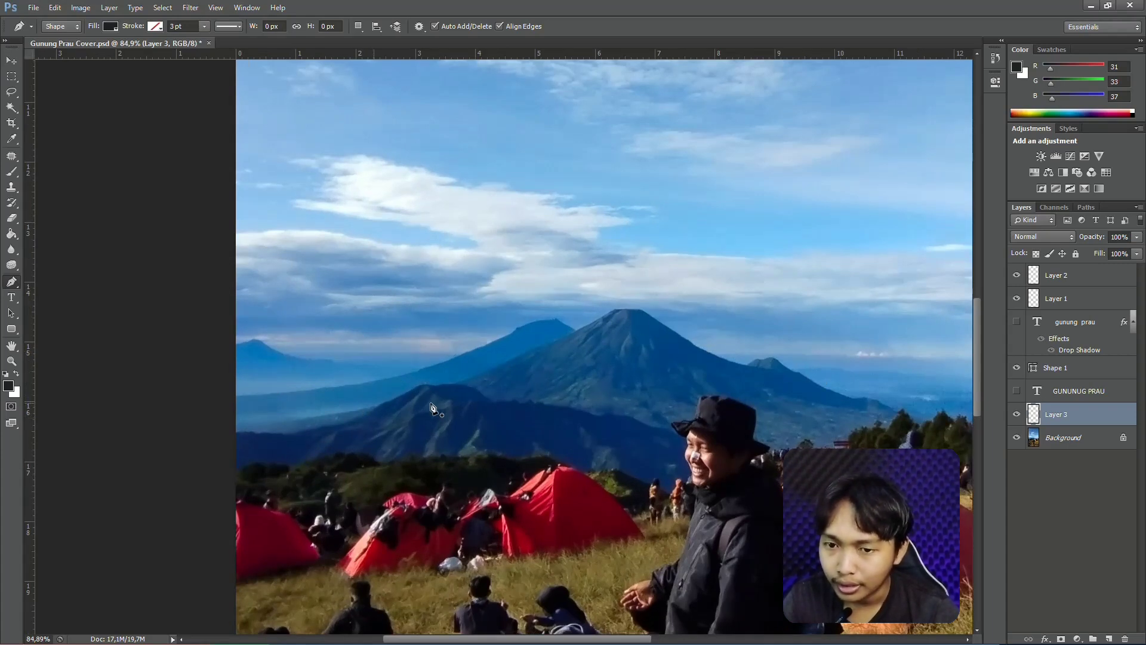
left_click(1016, 322)
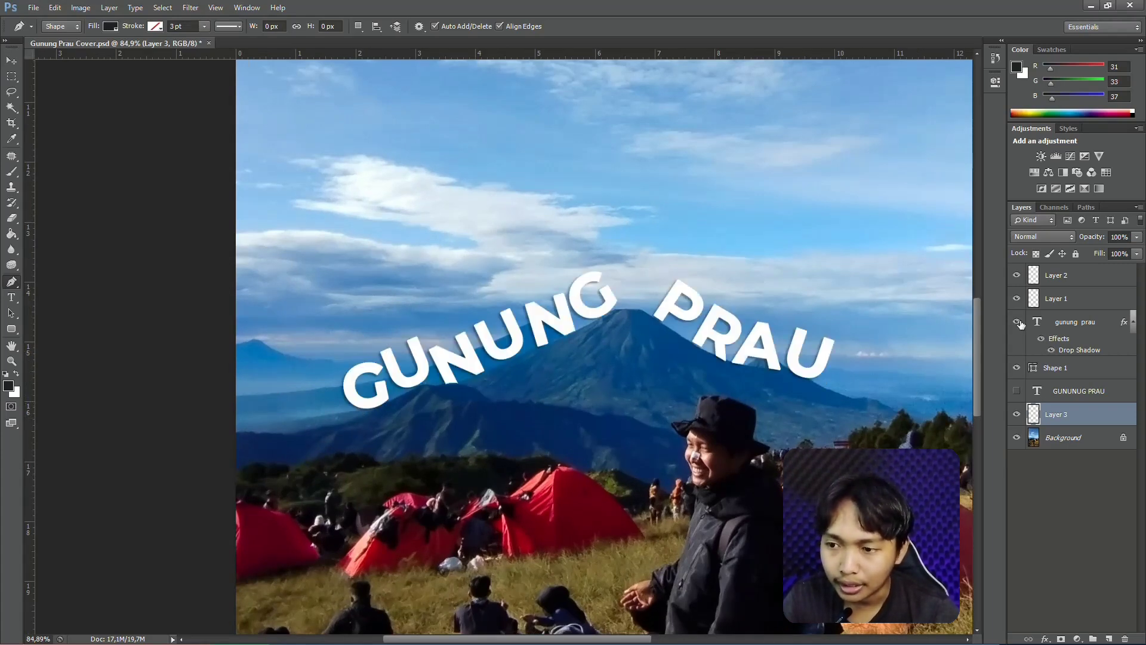
left_click(1017, 322)
Step: Trace a curved Pen path from the dark foothill's left slope over its crest and partway up the main mountain
scroll(418, 388, "up", 3)
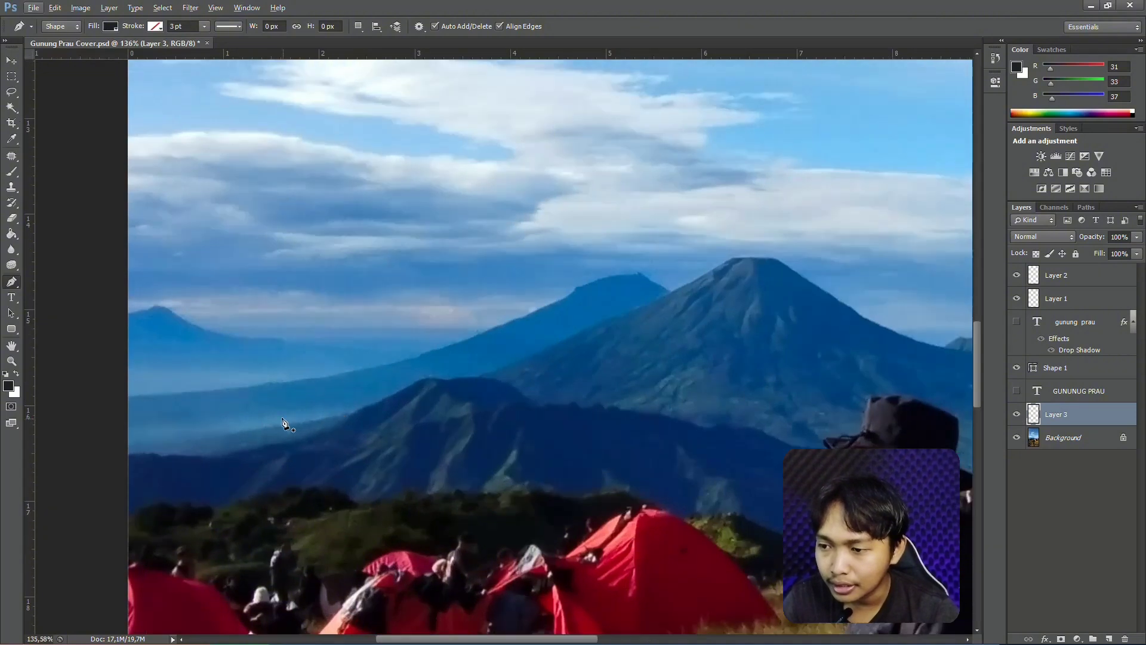
left_click(298, 424)
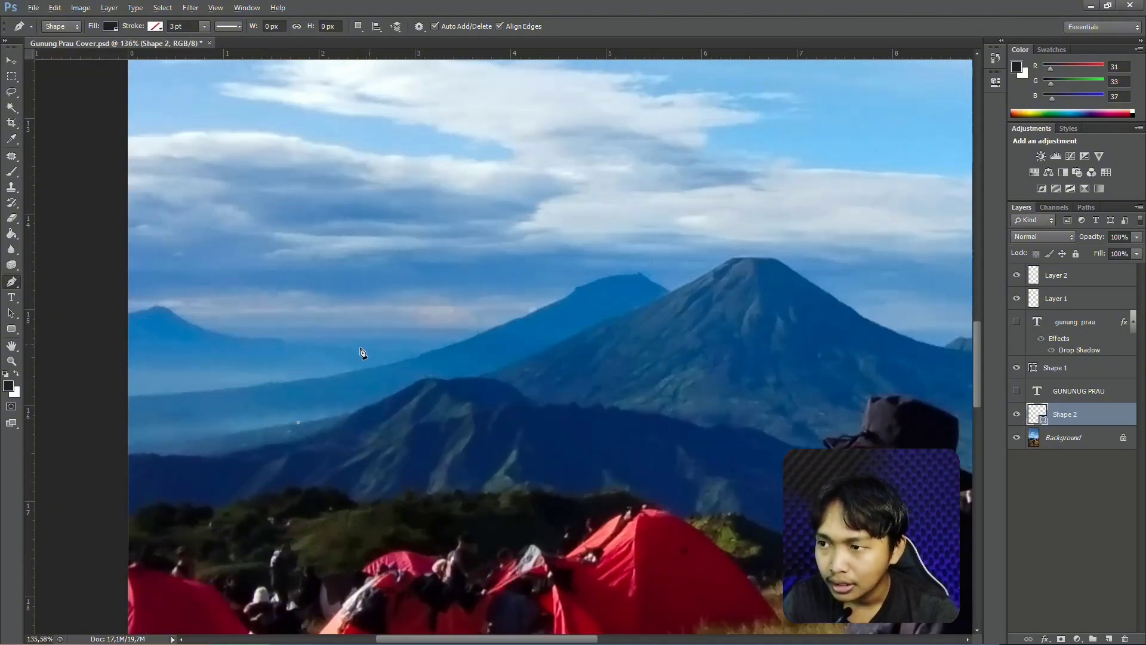
scroll(340, 382, "up", 1)
scroll(340, 420, "up", 1)
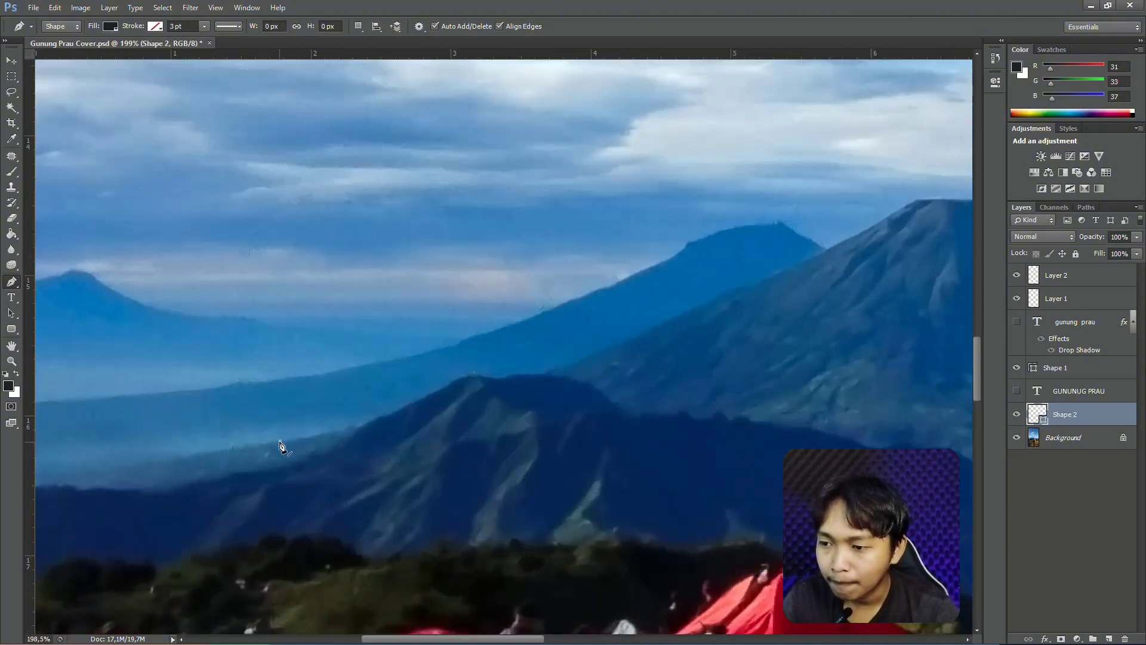
left_click_drag(438, 391, 470, 365)
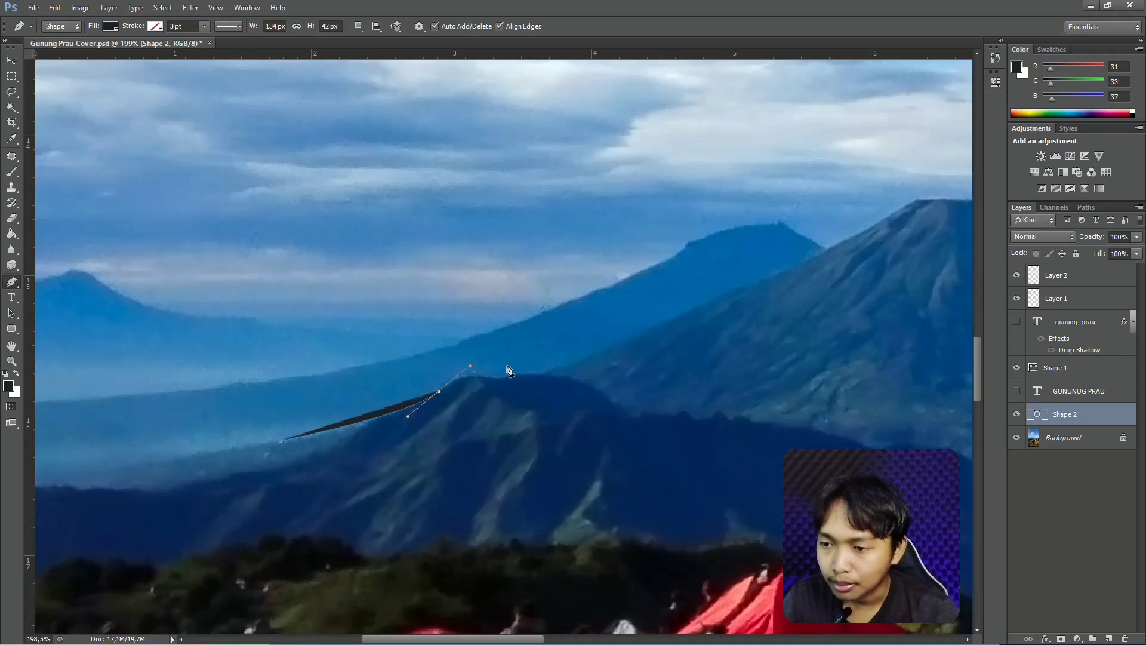
left_click_drag(542, 369, 547, 369)
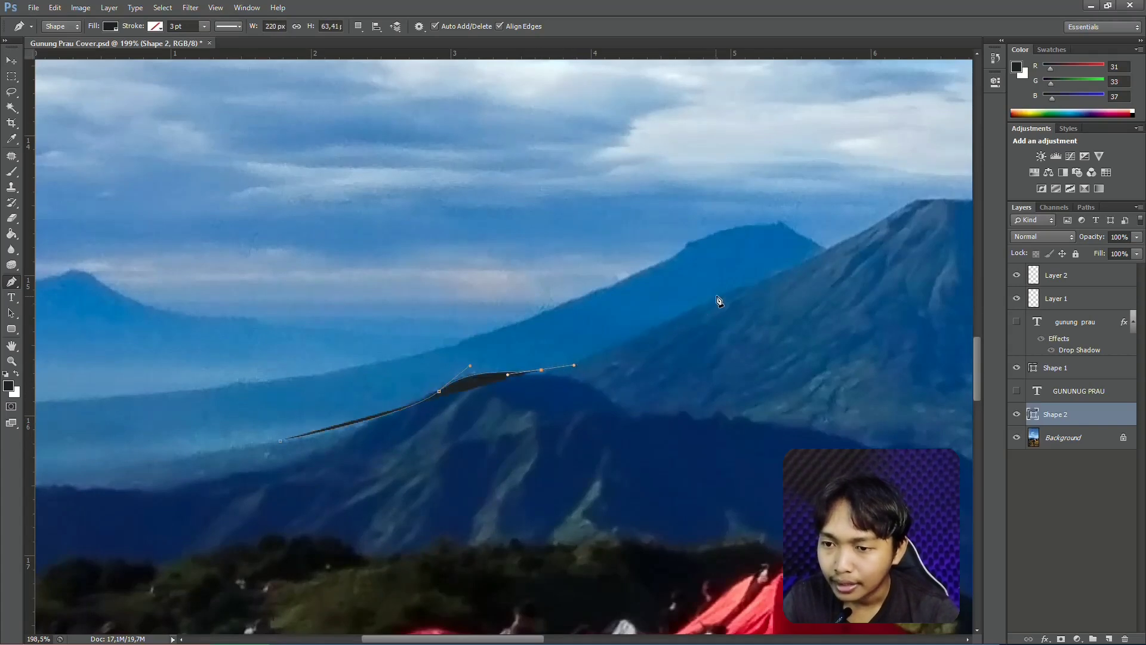
left_click_drag(717, 295, 744, 275)
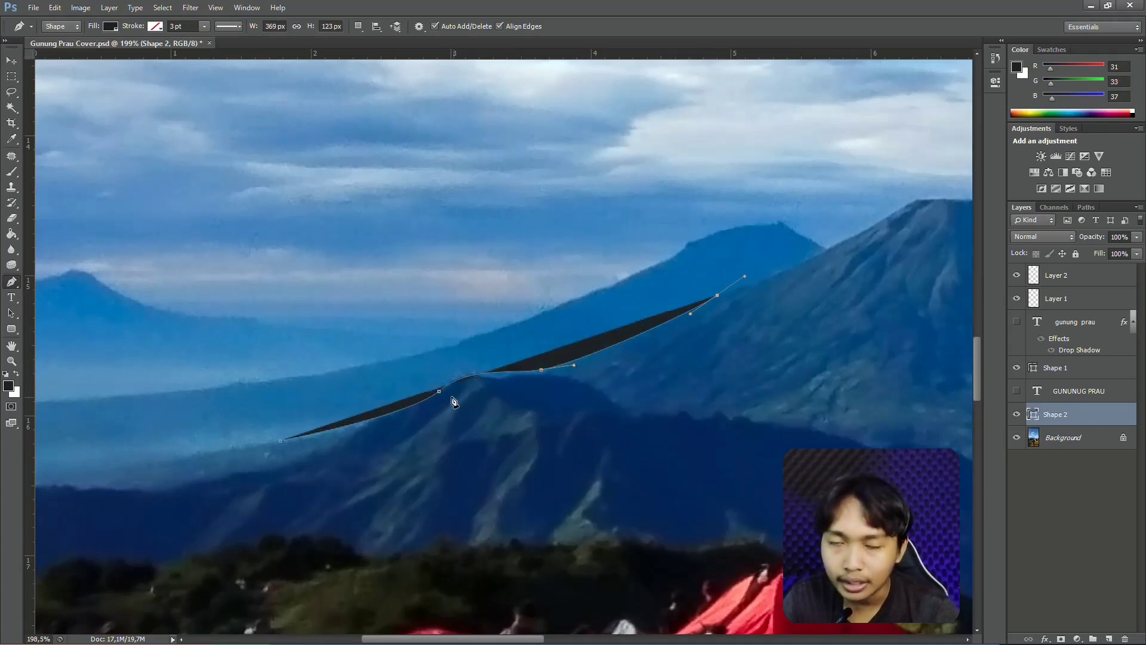
Step: Continue the Pen path up the main mountain's left slope, over its summit and onto the upper right slope
scroll(490, 389, "down", 5)
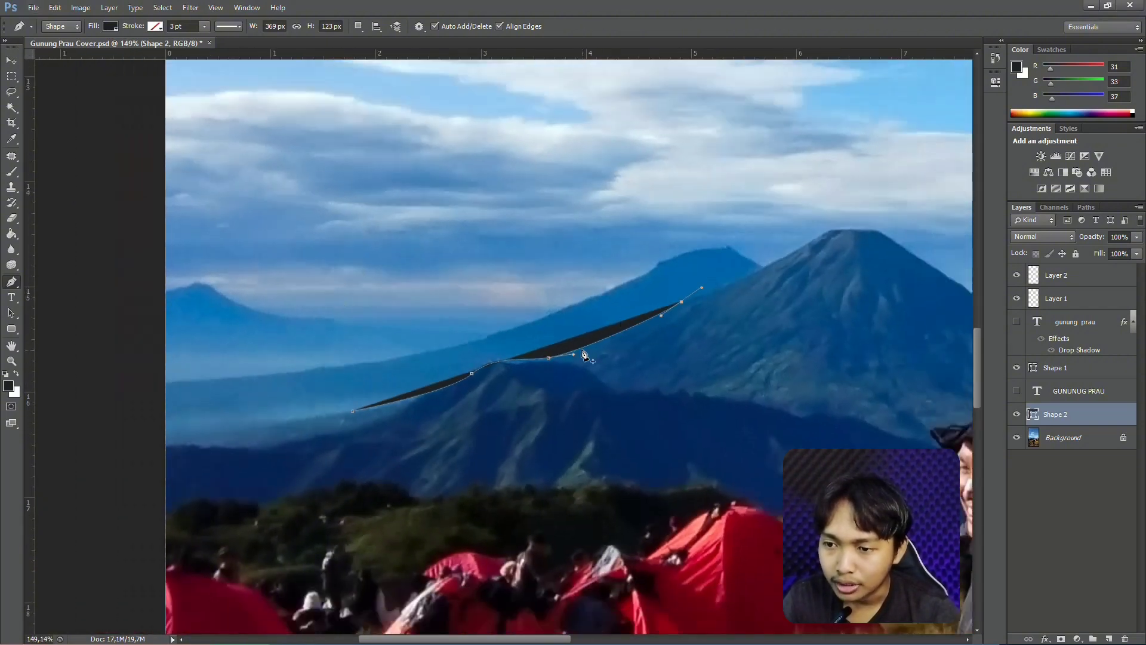
left_click_drag(793, 252, 802, 222)
scroll(887, 243, "up", 8)
scroll(688, 184, "up", 1)
left_click_drag(689, 183, 657, 183)
left_click_drag(710, 228, 732, 250)
left_click(837, 313)
Step: Extend the Pen path down the main mountain's right slope, past the small side peak, to the ridge's low right end
scroll(779, 308, "down", 5)
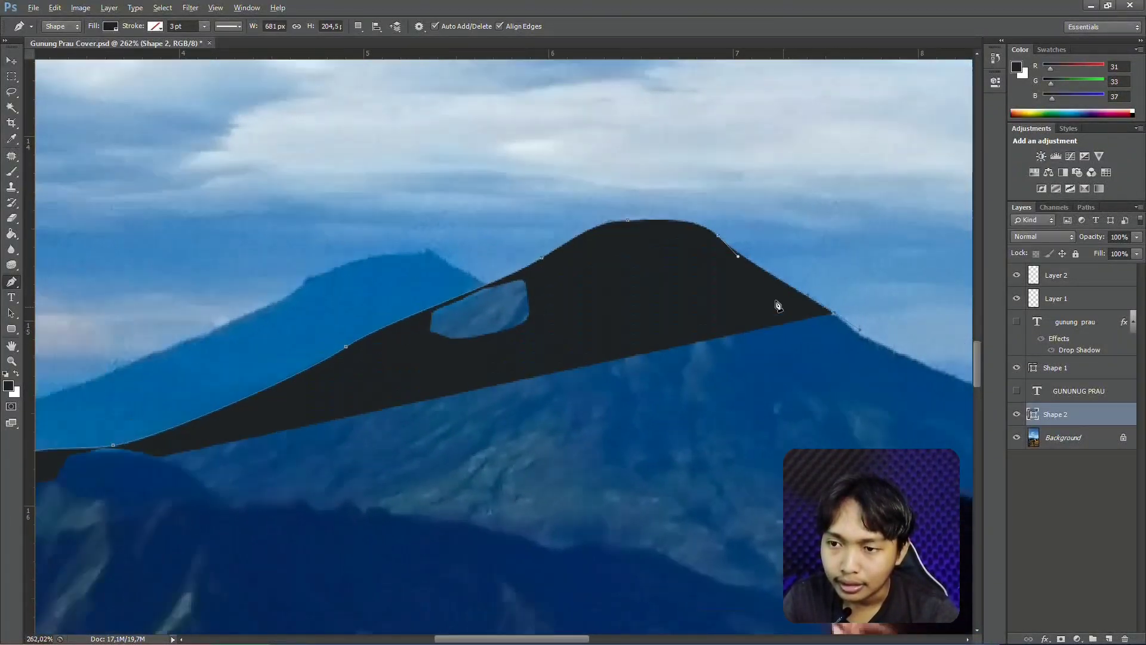
scroll(626, 217, "right", 4)
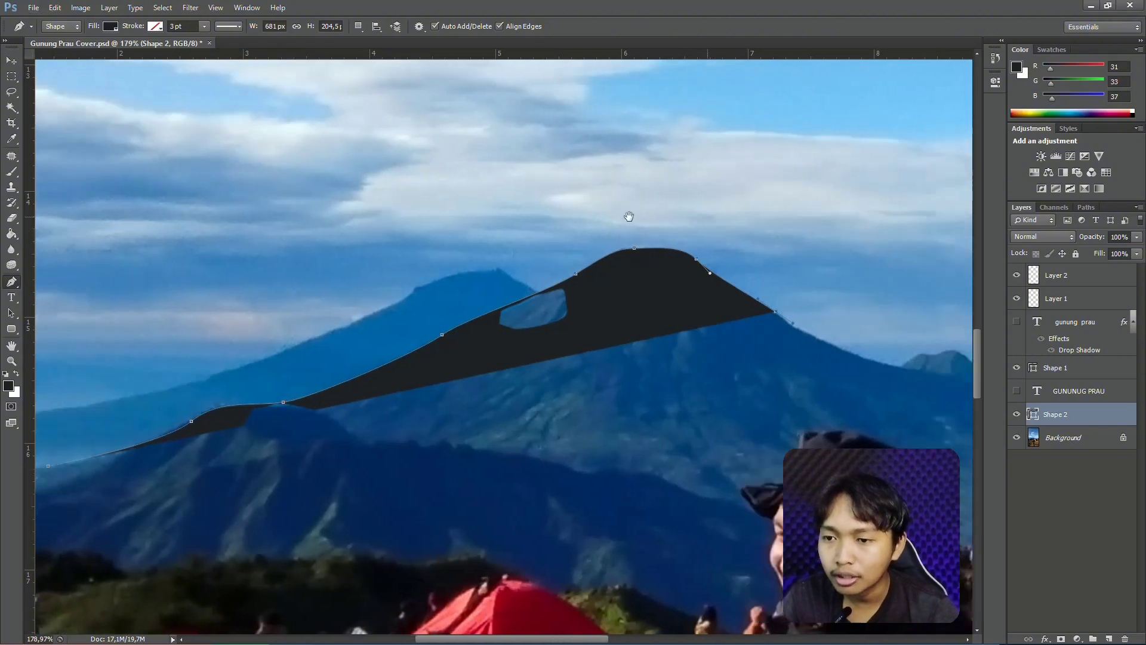
scroll(776, 355, "up", 3)
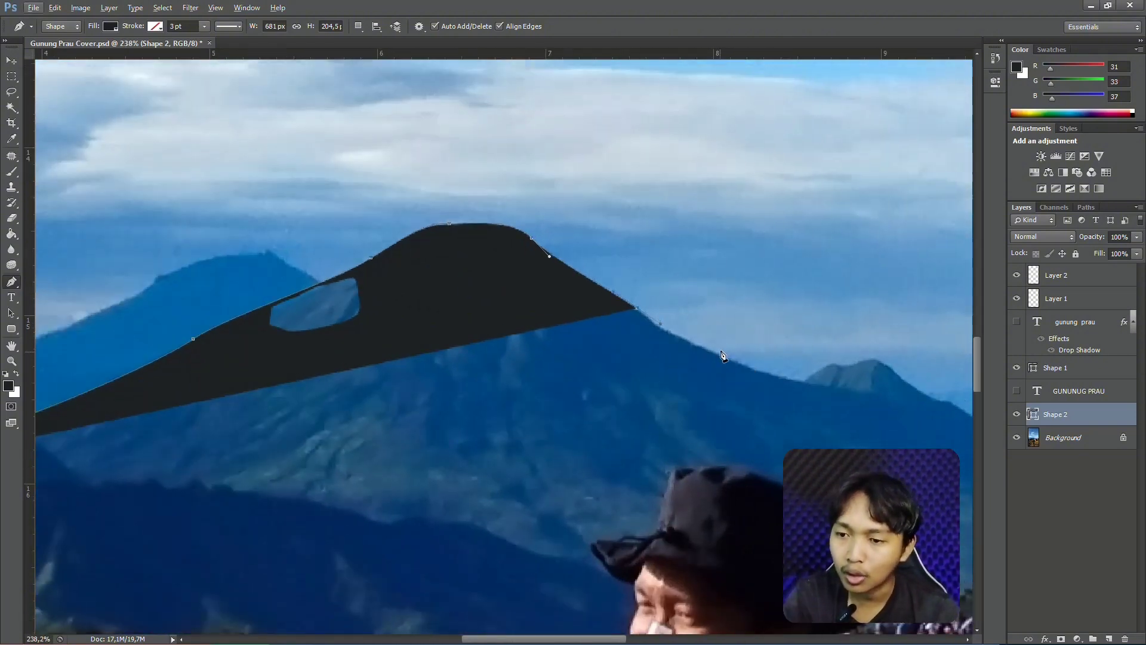
left_click_drag(745, 365, 795, 375)
scroll(862, 383, "down", 2)
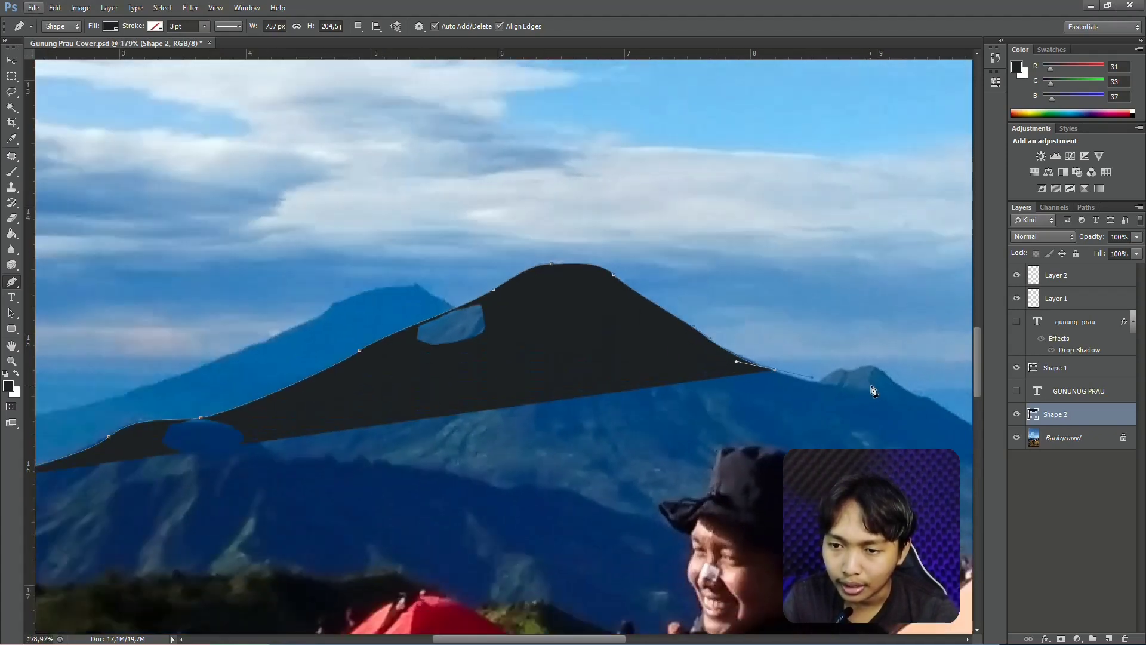
left_click_drag(822, 378, 833, 403)
scroll(874, 380, "down", 2)
scroll(776, 322, "right", 3)
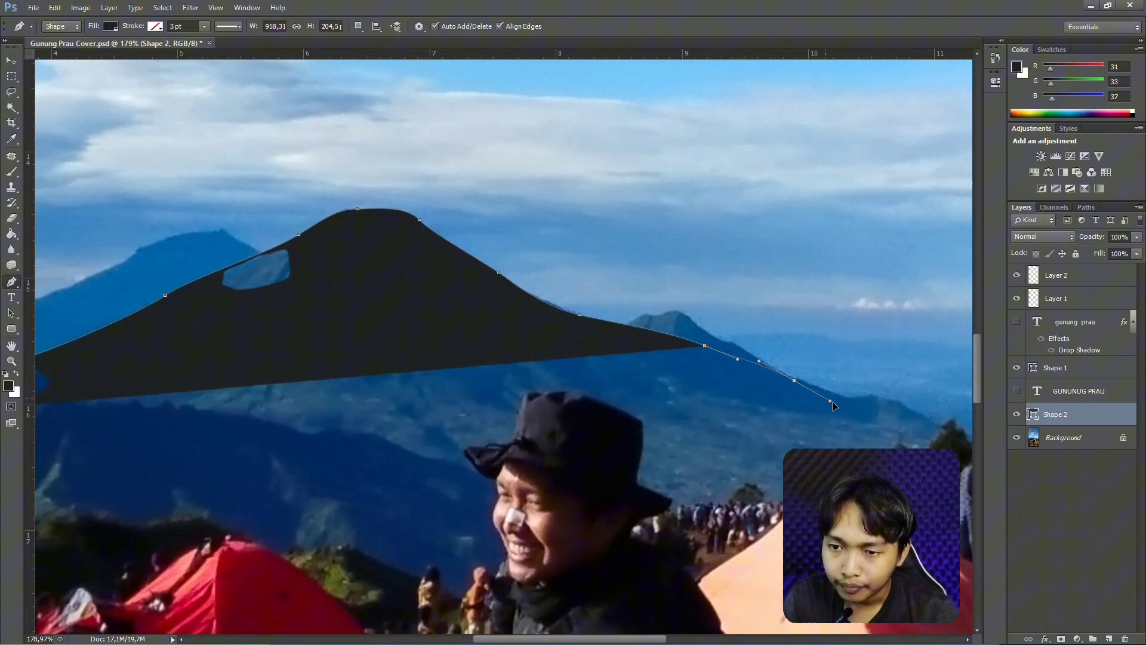
left_click(893, 401)
Step: Hide Layer 2 and Layer 1 to remove the patches over the black ridge shape
scroll(637, 336, "down", 7)
scroll(444, 325, "up", 4)
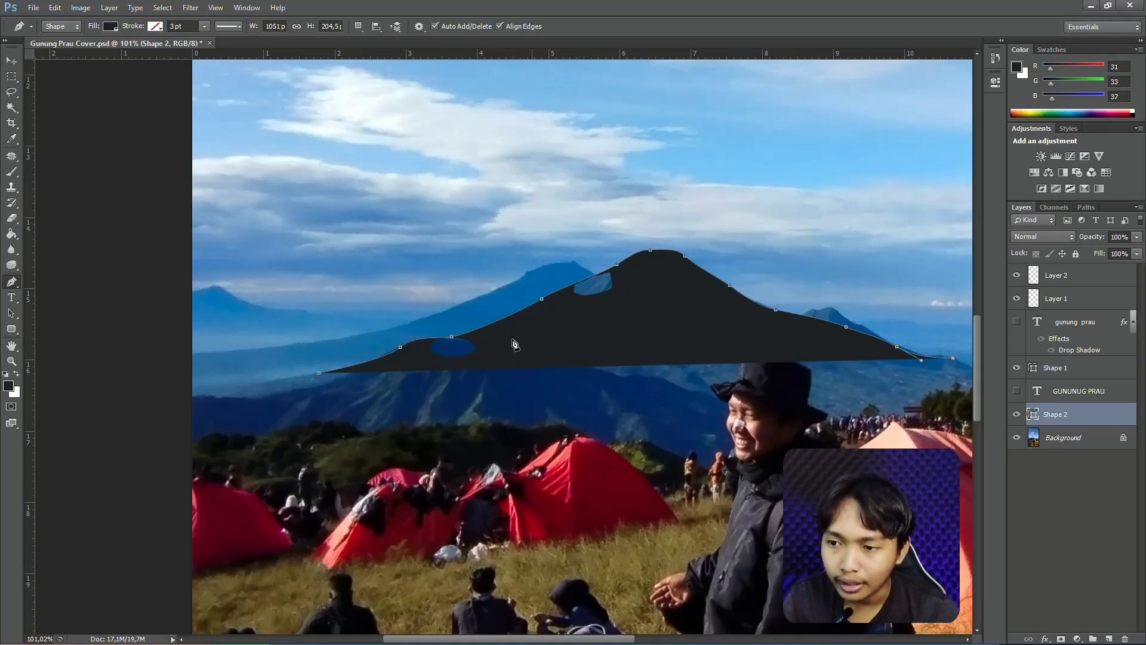
scroll(597, 299, "up", 4)
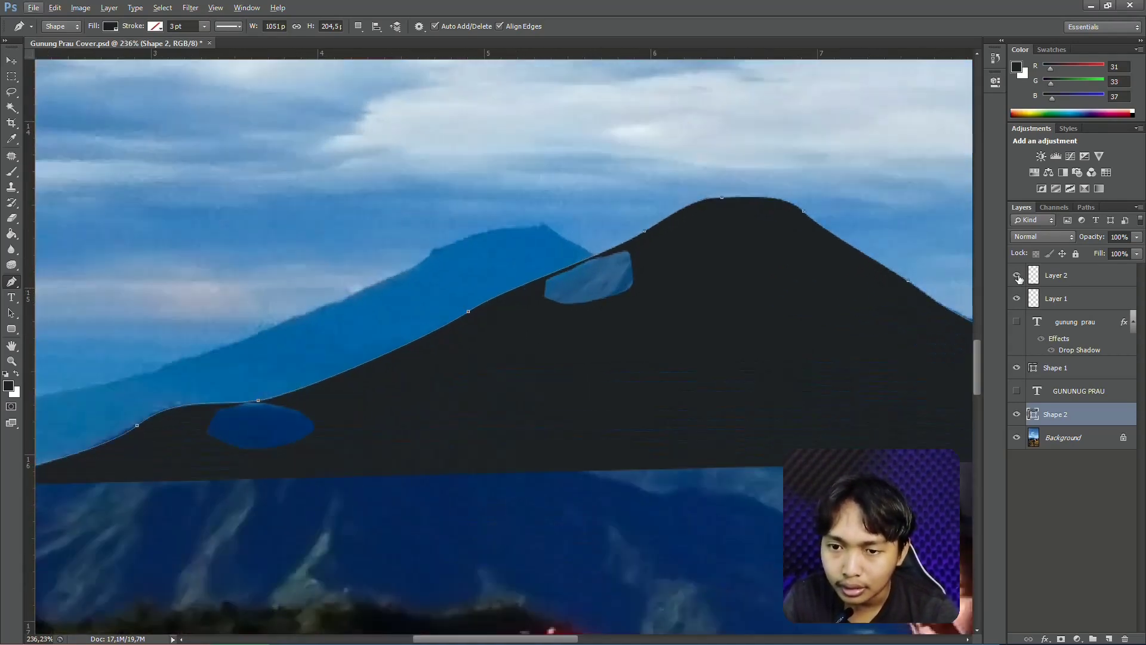
left_click_drag(1018, 277, 1016, 299)
Step: Lower the Shape 2 layer's opacity to 0%, leaving only its path outline over the mountains
scroll(495, 314, "down", 4)
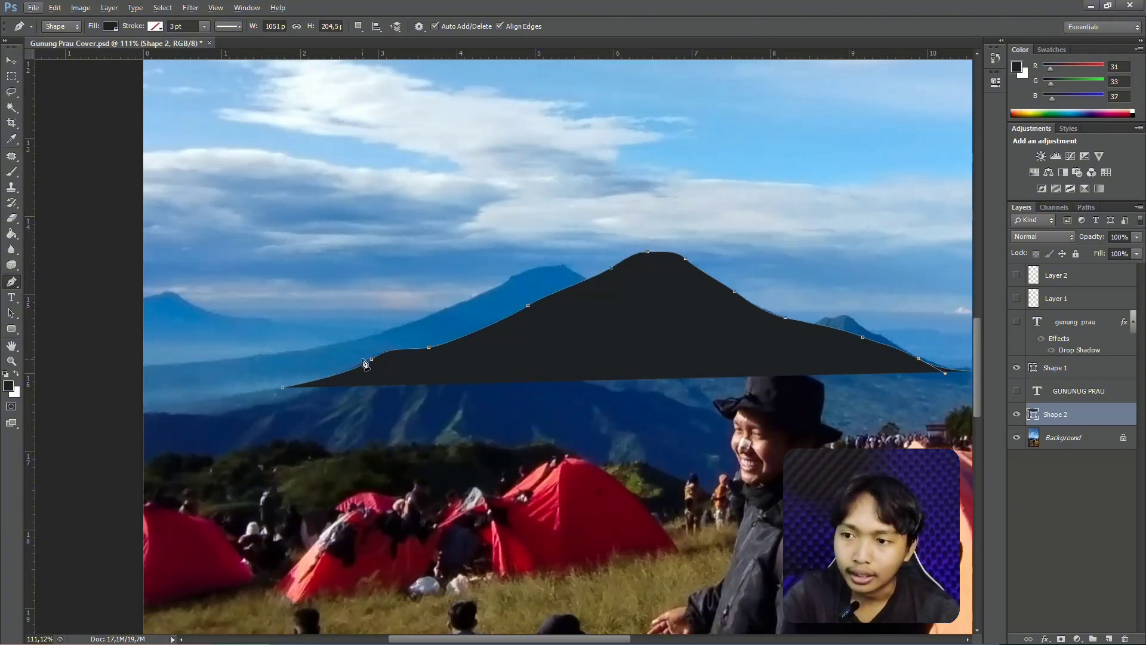
scroll(500, 356, "down", 3)
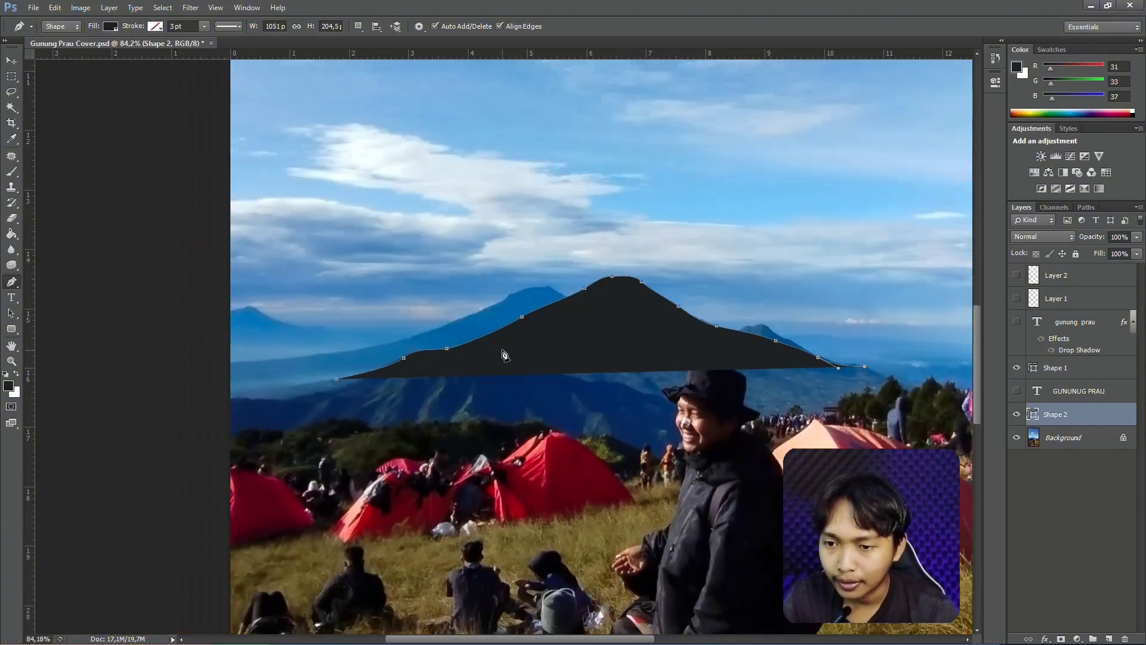
scroll(781, 391, "up", 6)
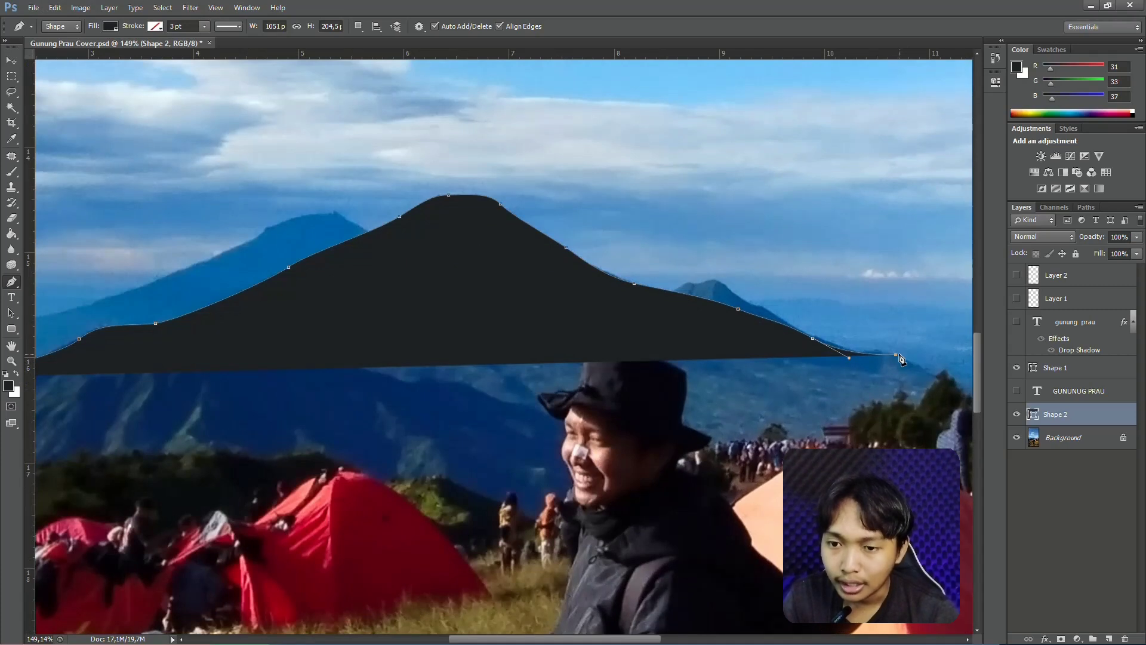
scroll(584, 317, "down", 3)
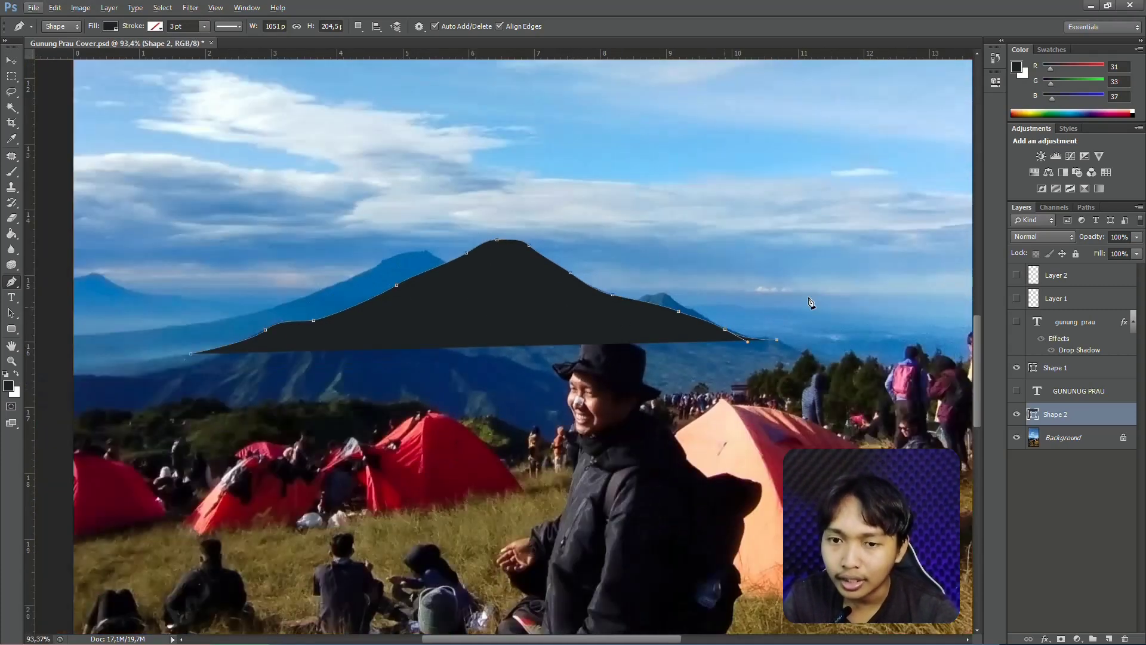
left_click(1138, 238)
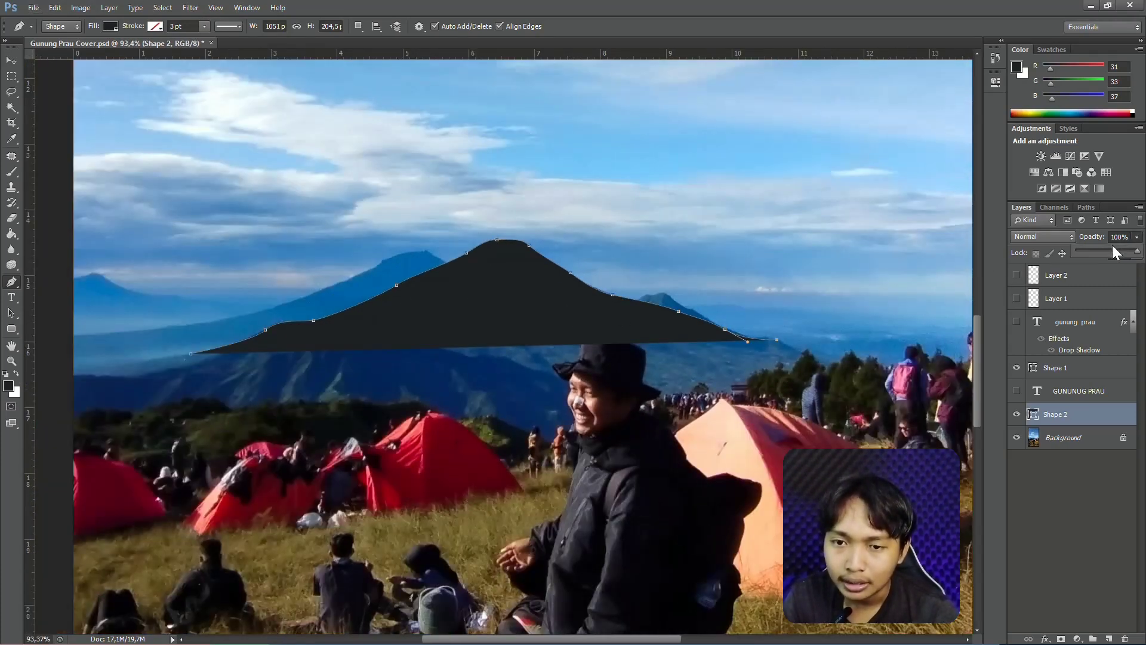
left_click_drag(1118, 249, 1080, 255)
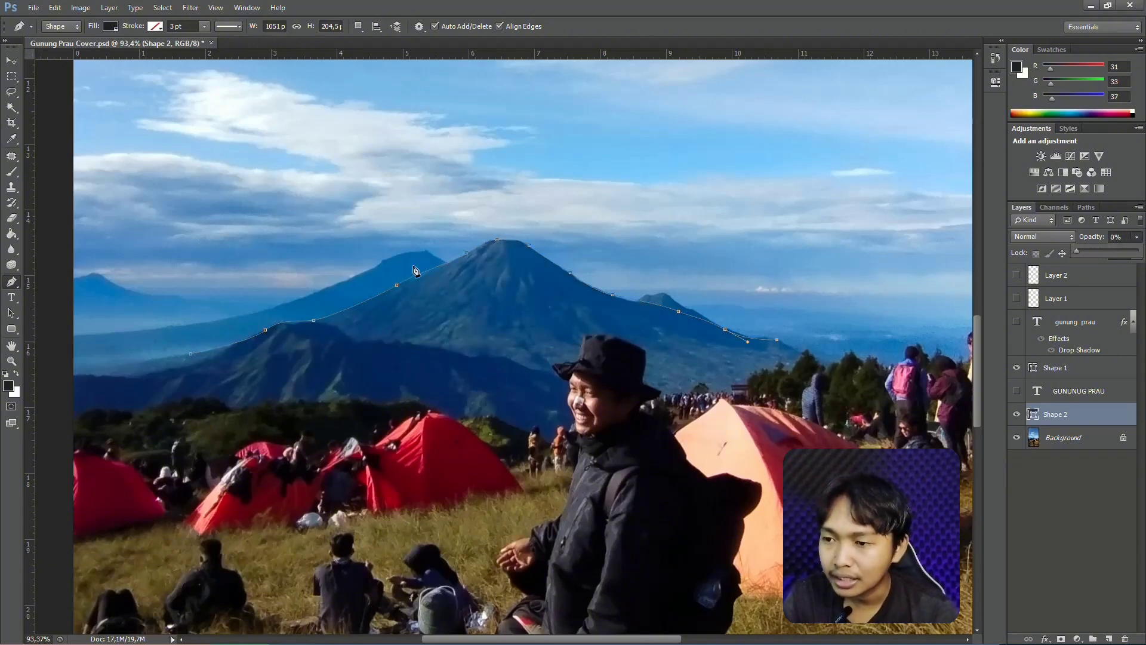
Step: Start Horizontal Type text on the Shape 2 path, partway up the main mountain's left slope
scroll(418, 267, "up", 8)
scroll(499, 270, "down", 6)
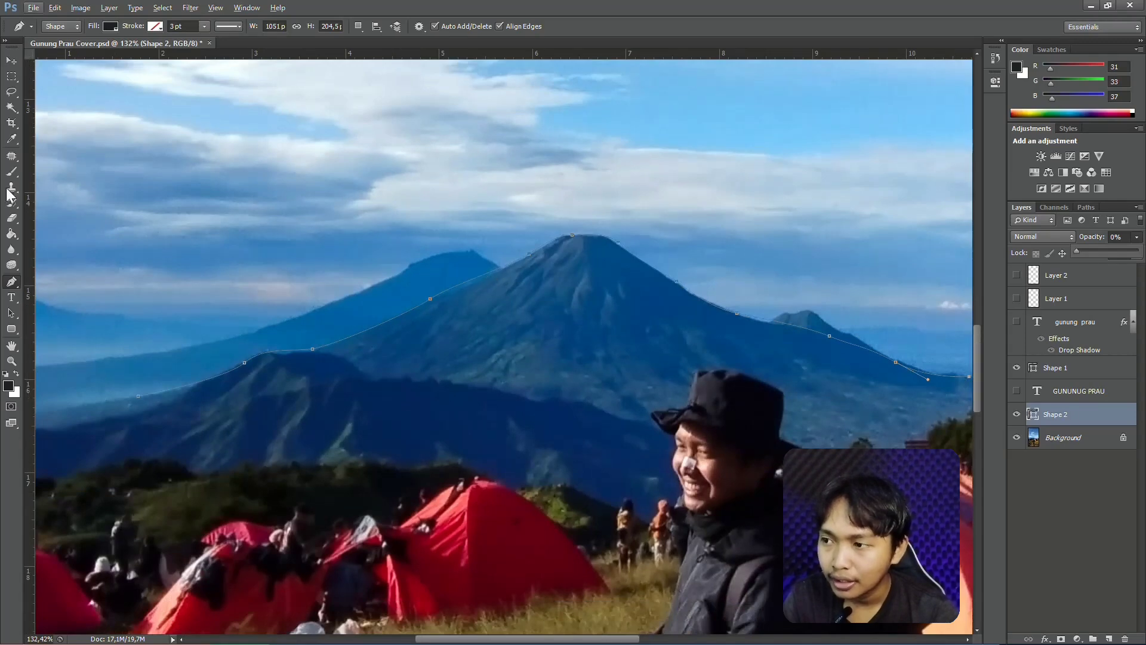
scroll(322, 345, "up", 6)
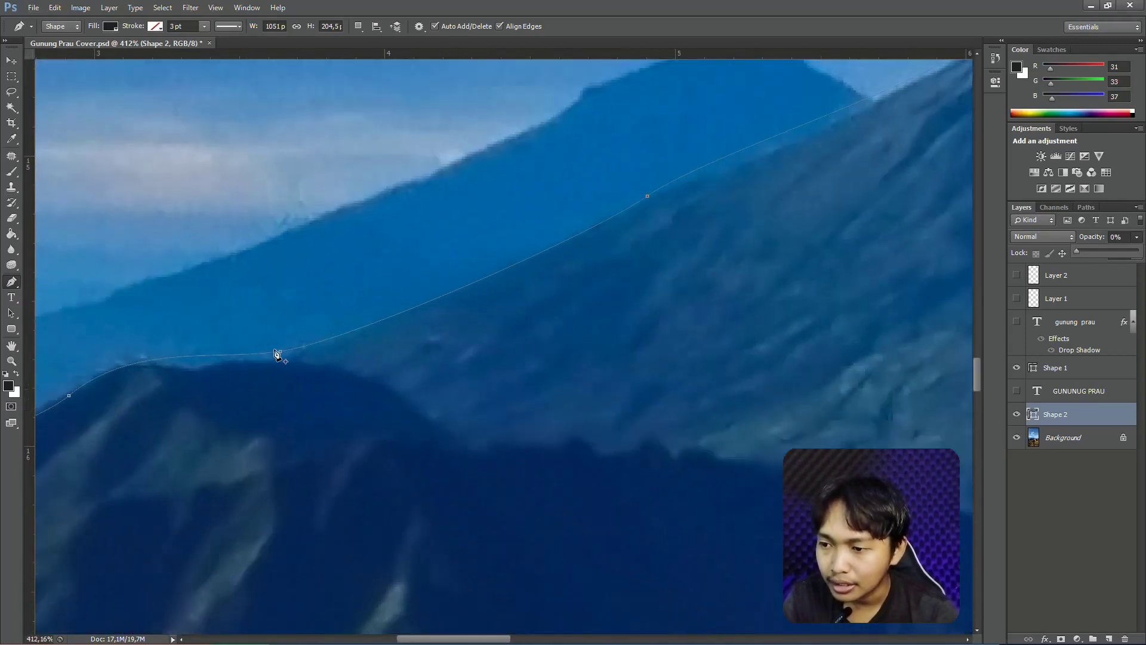
scroll(647, 215, "down", 5)
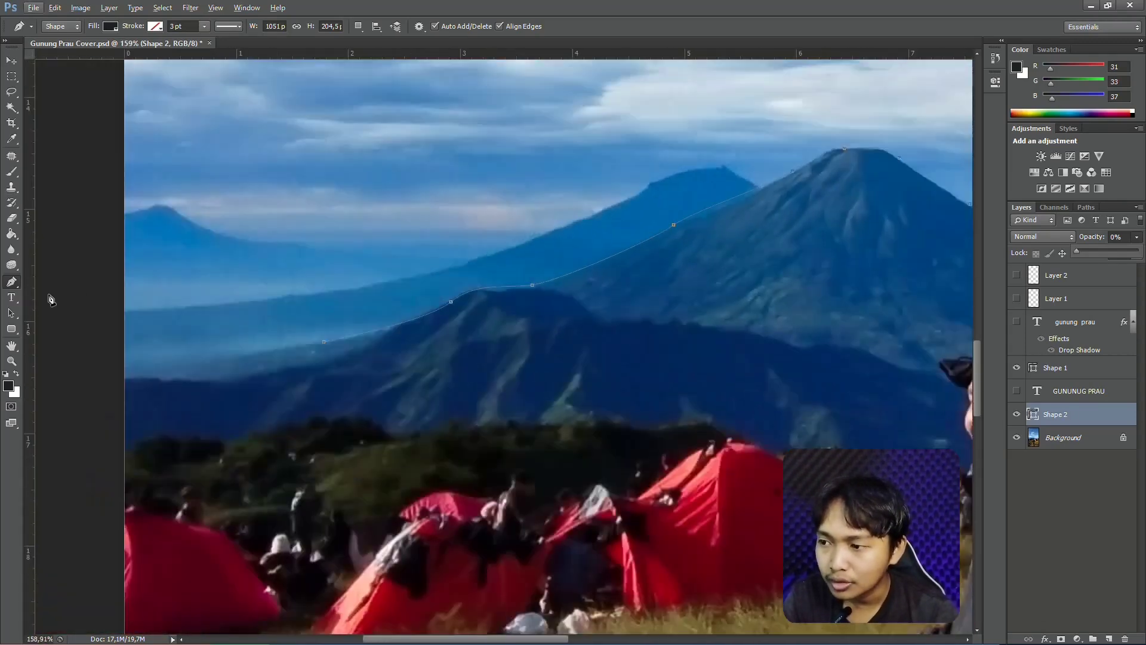
left_click(11, 297)
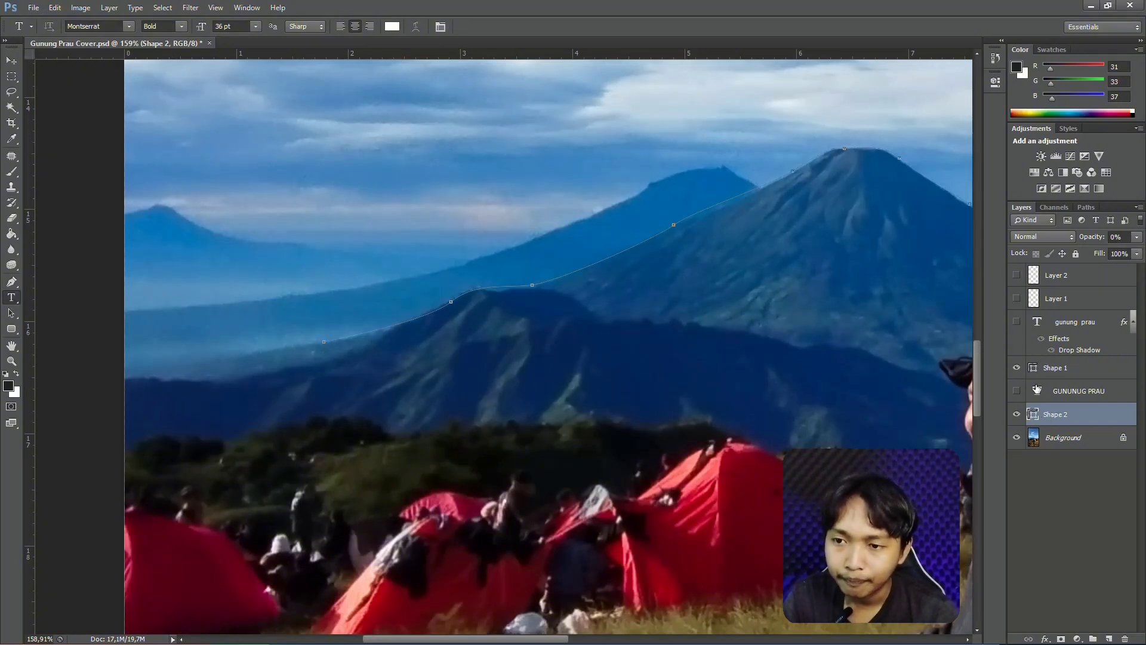
scroll(625, 236, "up", 2, "alt")
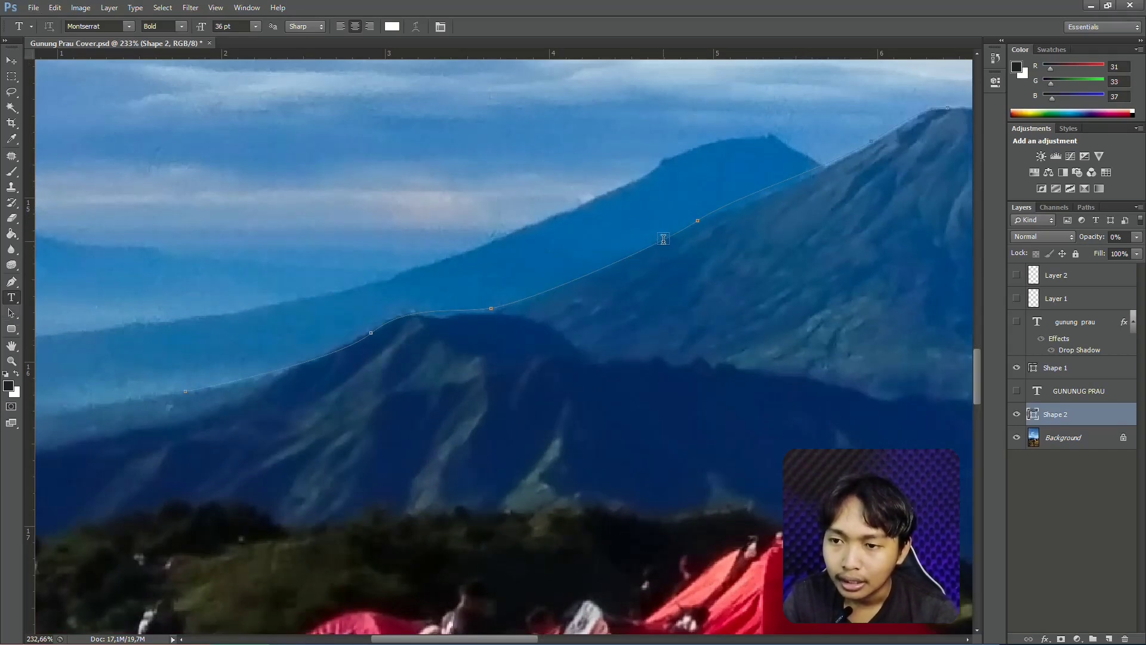
scroll(663, 238, "up", 5)
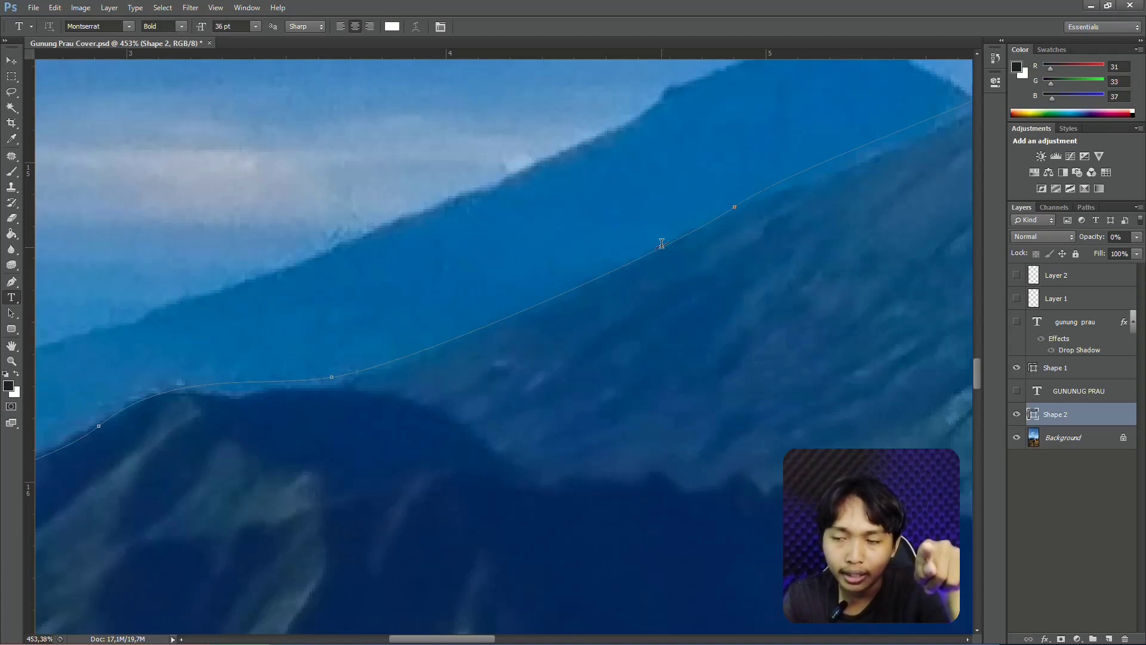
scroll(662, 243, "down", 3)
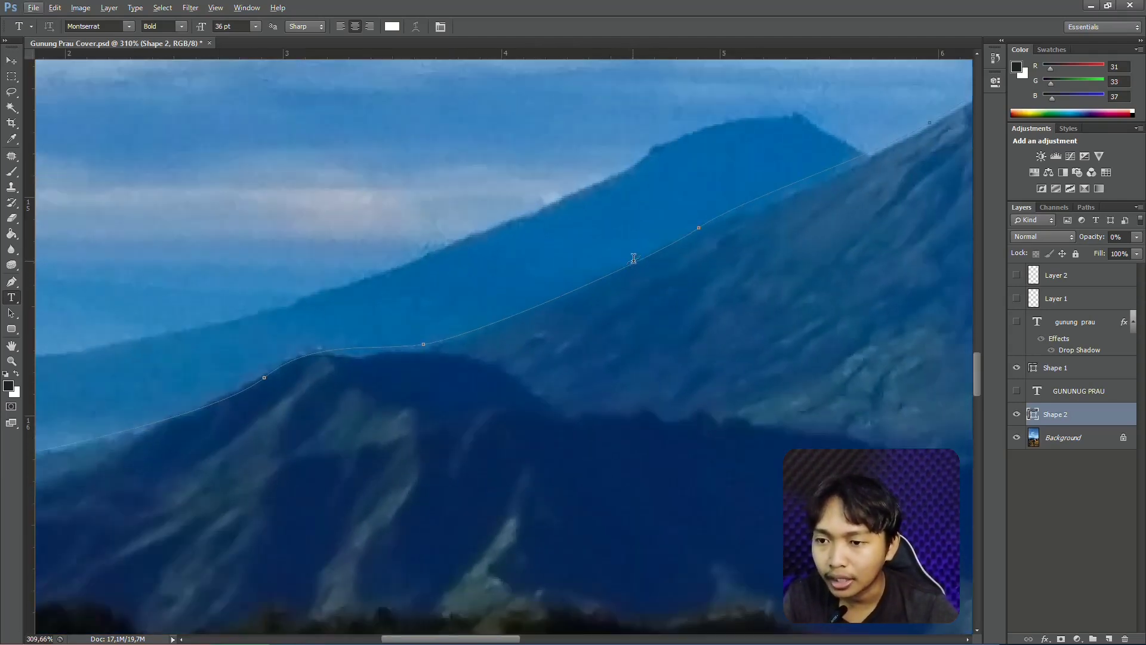
scroll(634, 261, "down", 1)
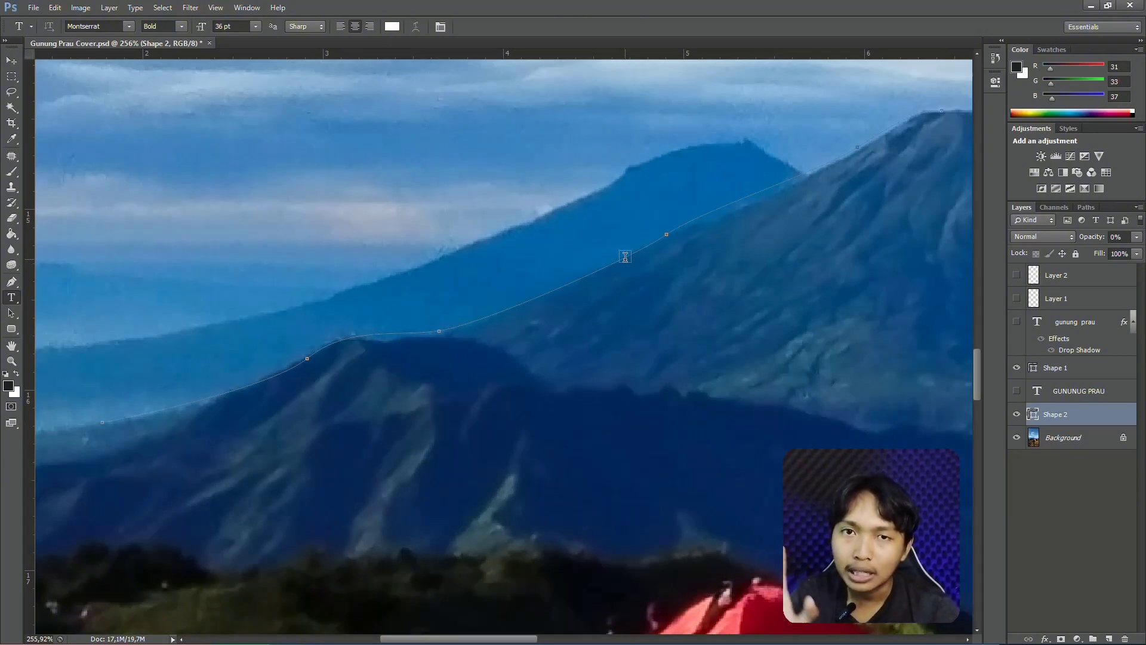
scroll(625, 257, "down", 2)
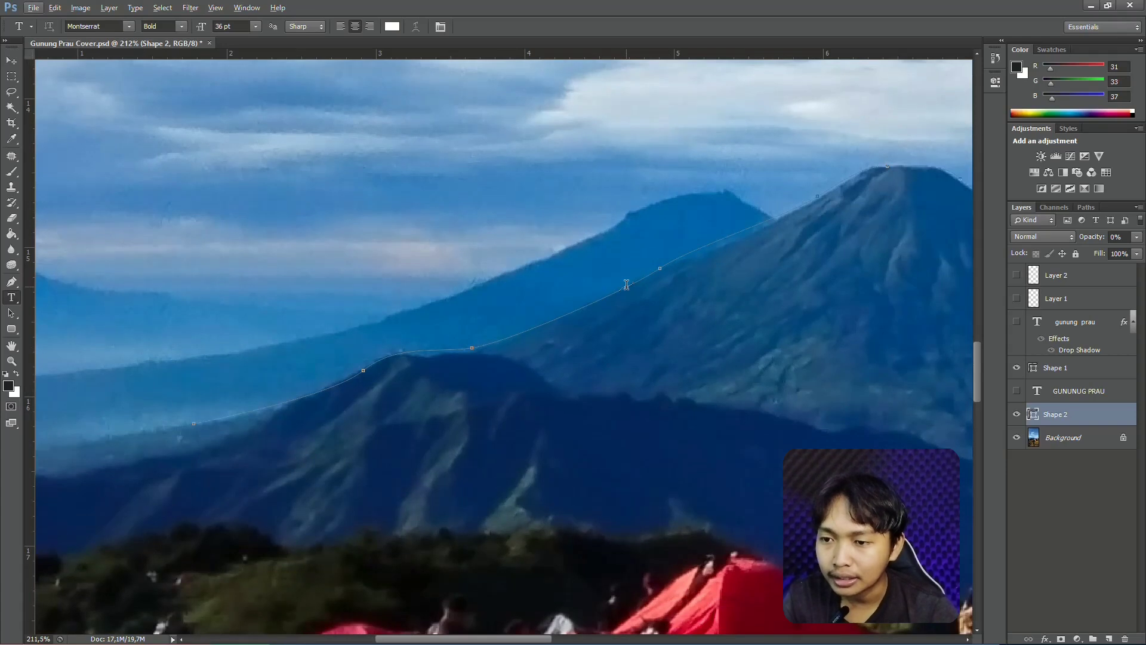
left_click(626, 285)
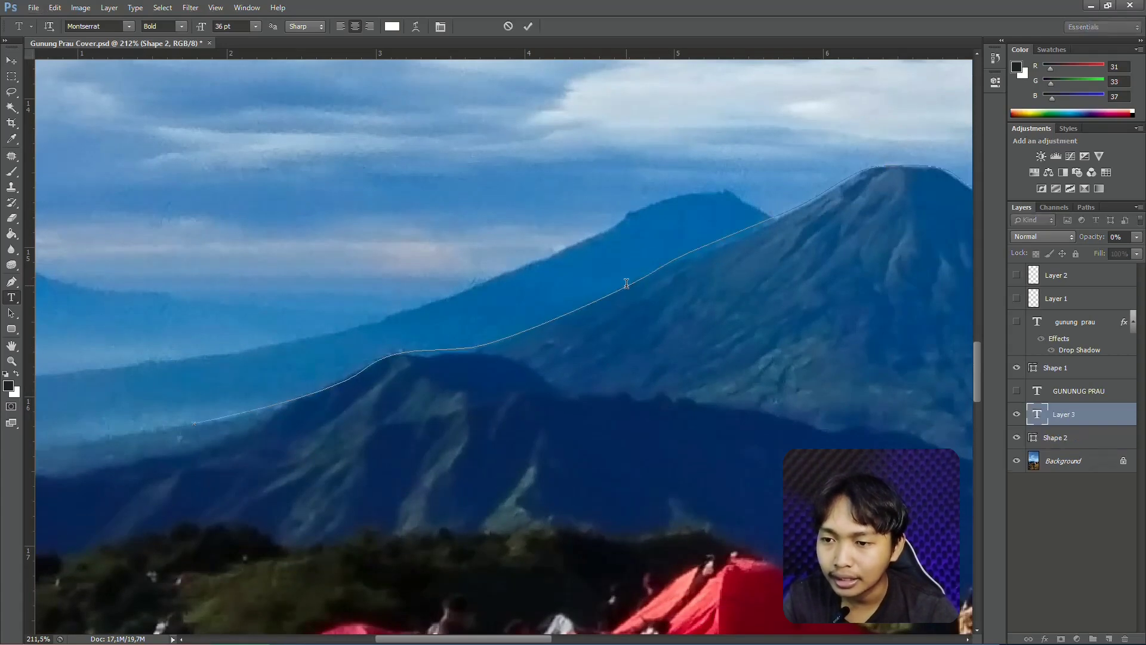
Step: Enter the capital letters GUNUN along the ridge path
scroll(626, 283, "down", 2)
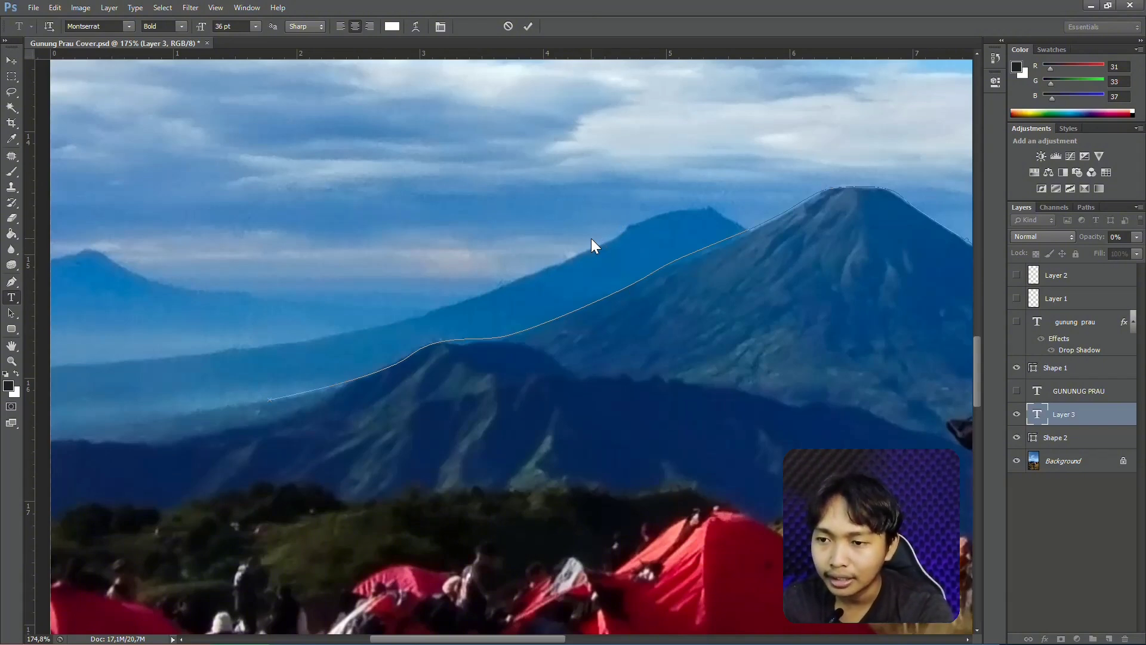
type("G")
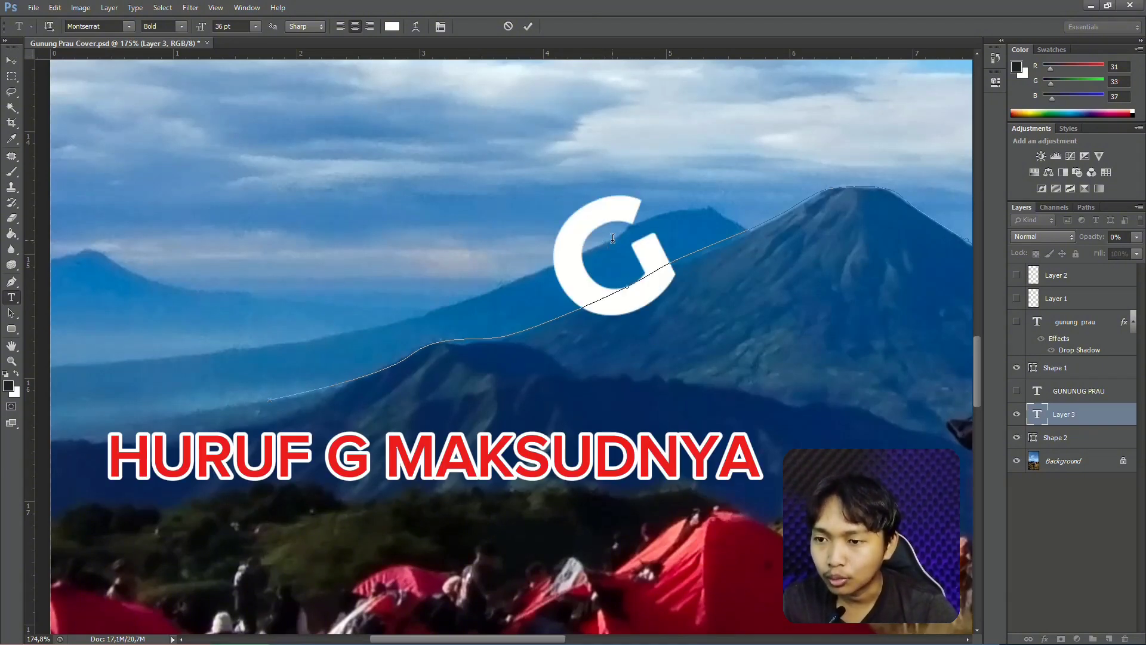
type("UNUN")
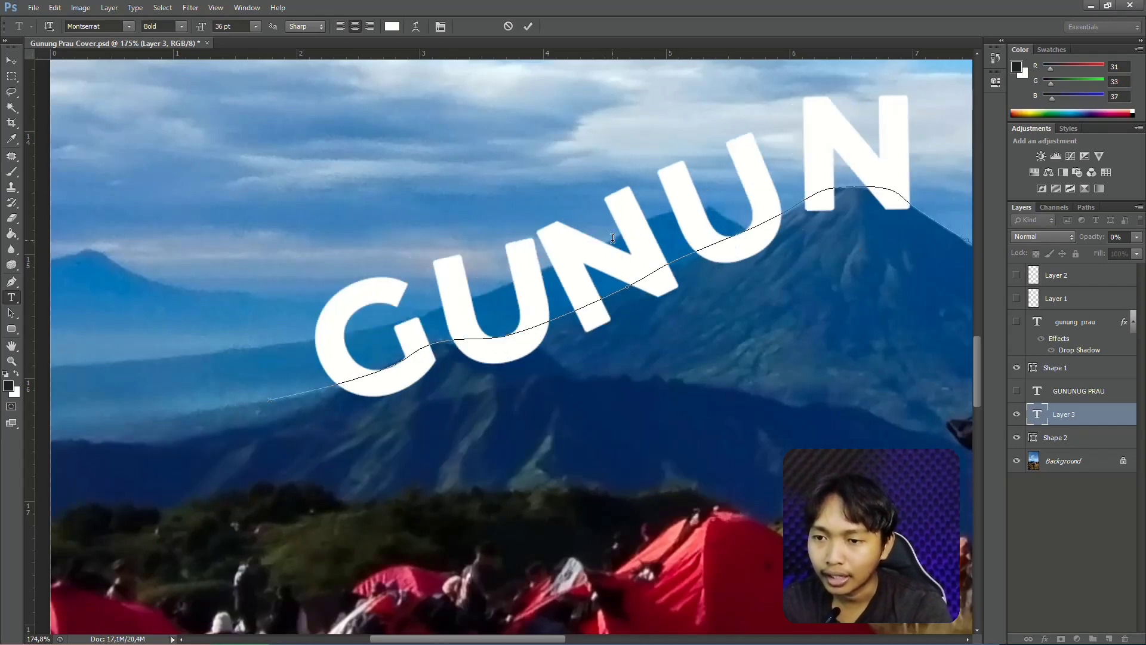
Step: Select all the letters of GUNUN on the path and reduce their font size to 22 pt
scroll(612, 237, "down", 3)
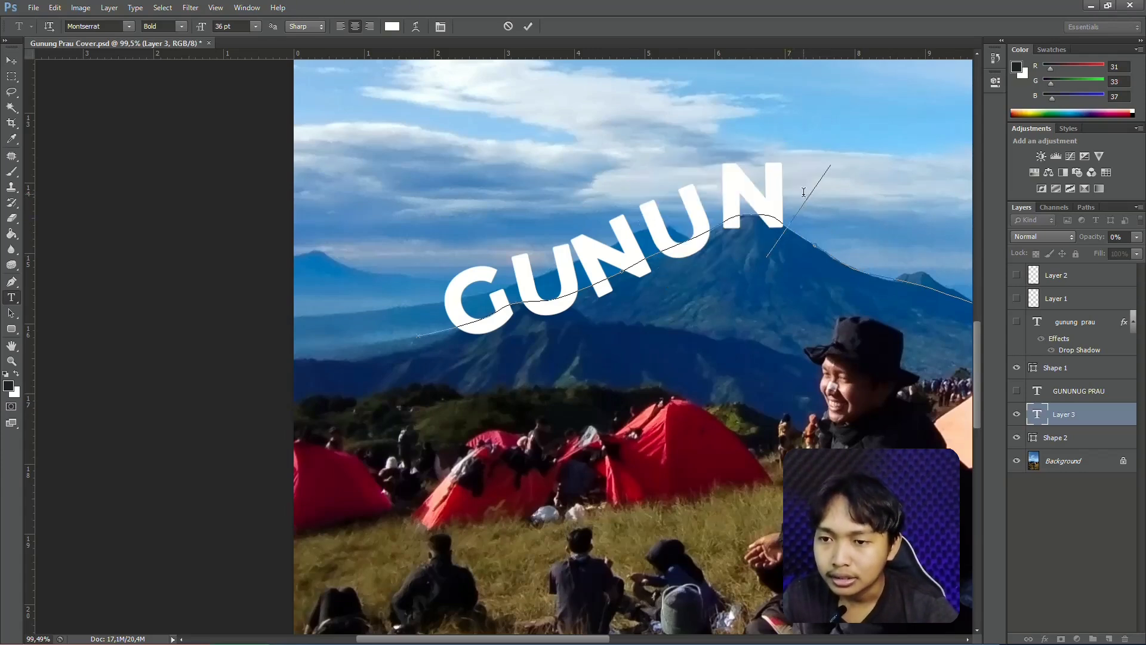
left_click_drag(804, 193, 473, 309)
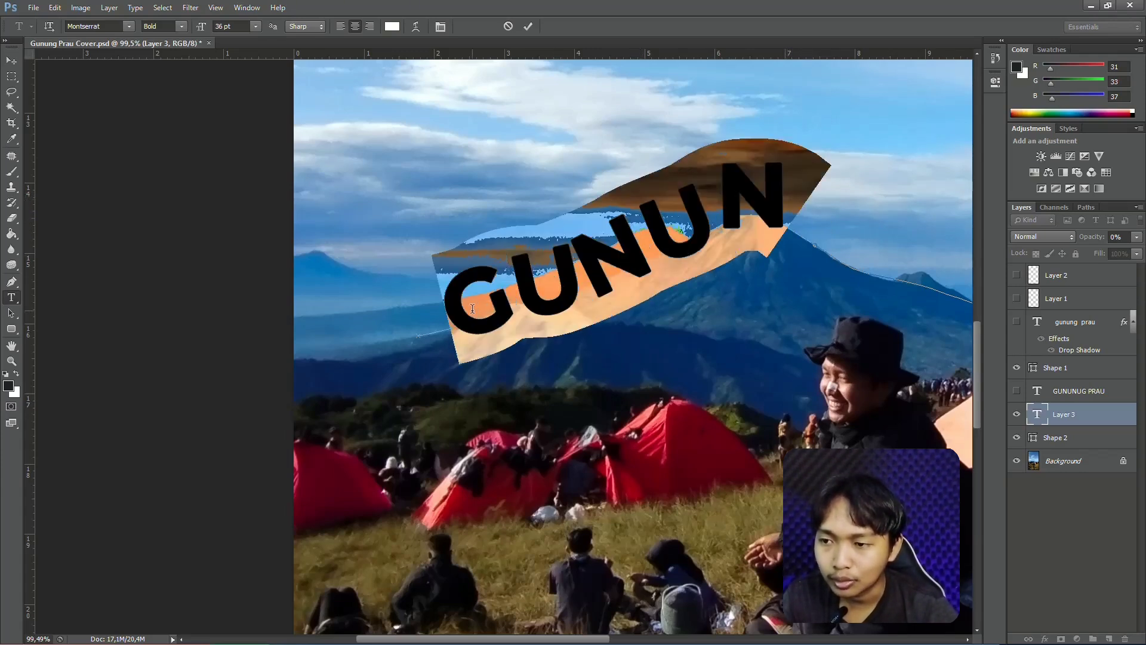
left_click(203, 27)
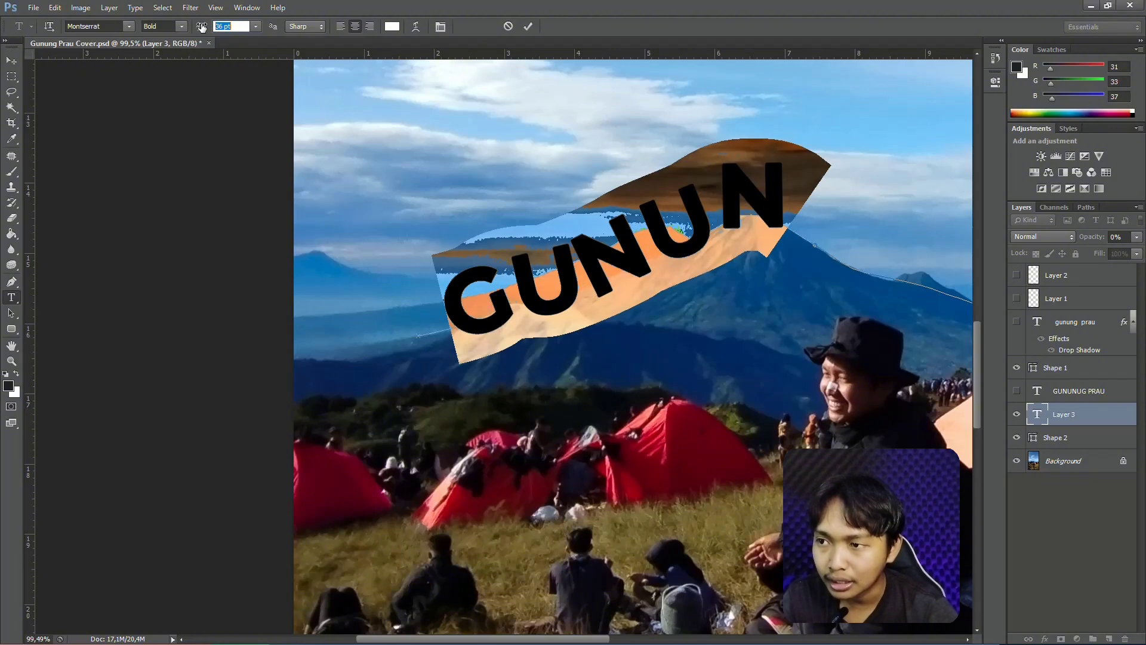
left_click_drag(202, 26, 192, 29)
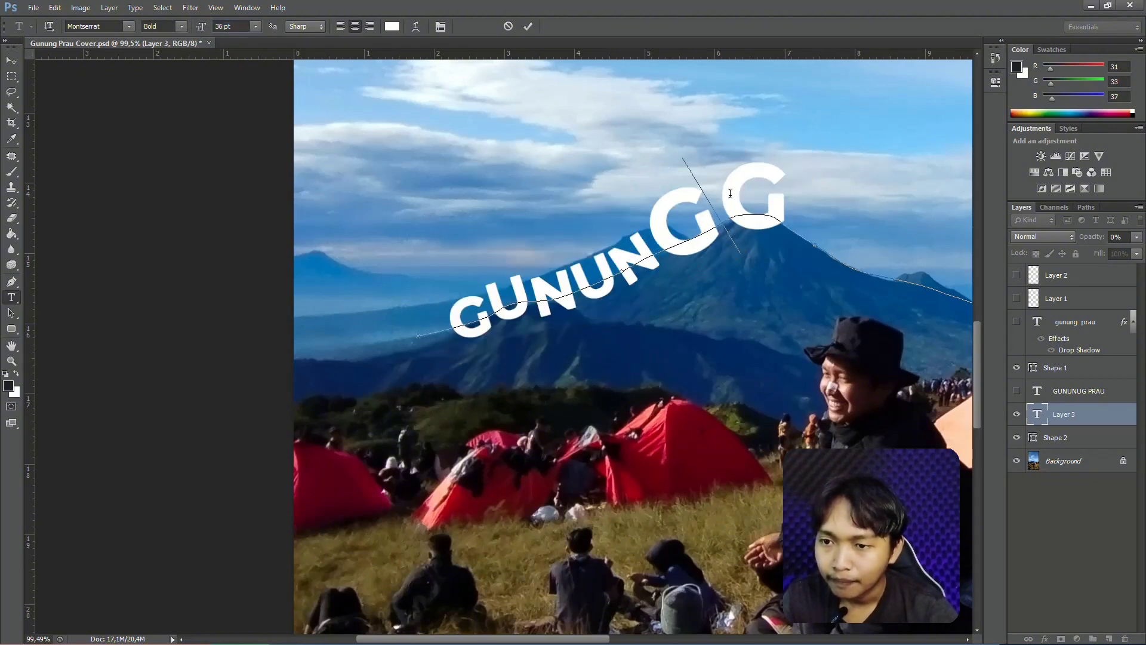
Step: Delete the oversized G and the N before it, and retype NG at 22 pt to complete the word GUNUNG
key("ctrl+z")
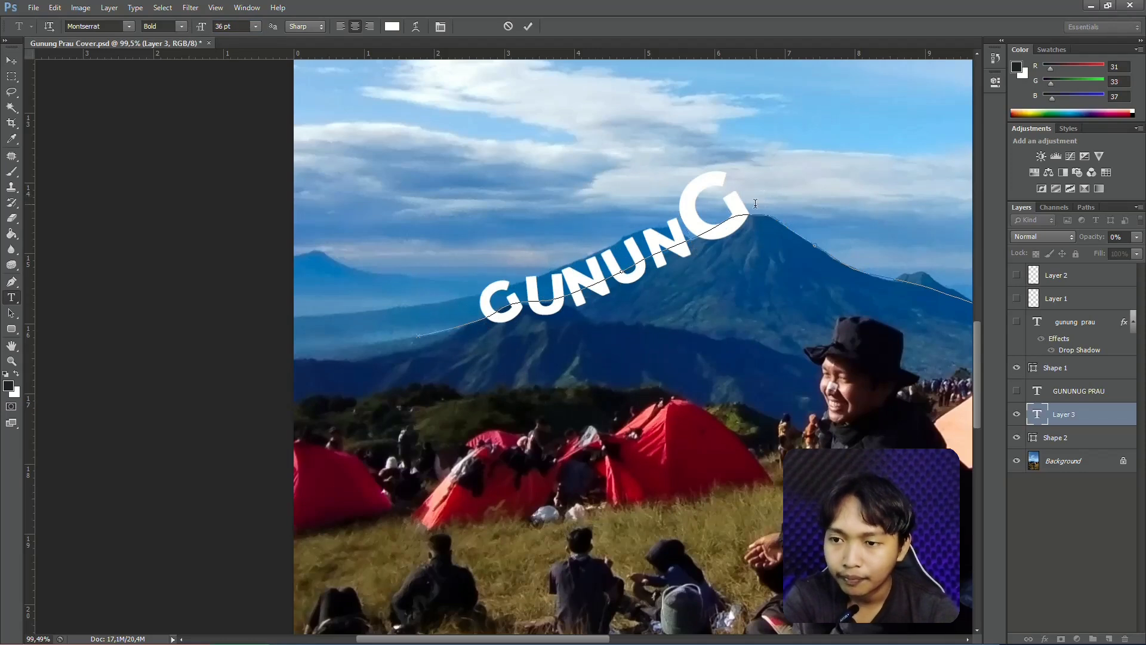
left_click(755, 202)
key("BackSpace")
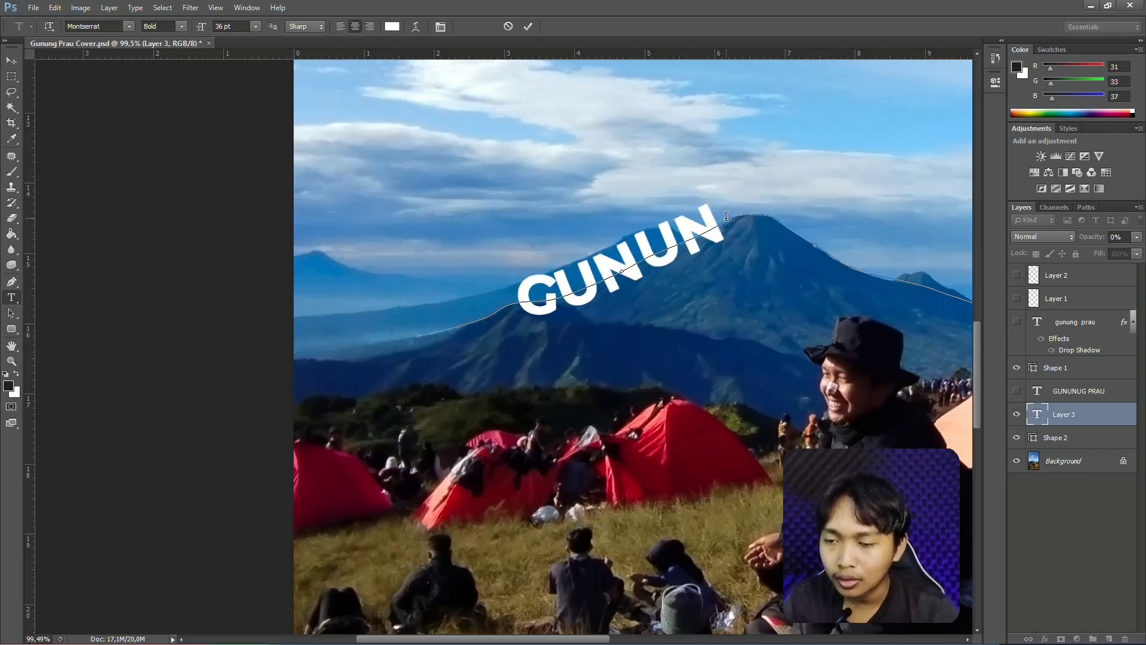
type("G")
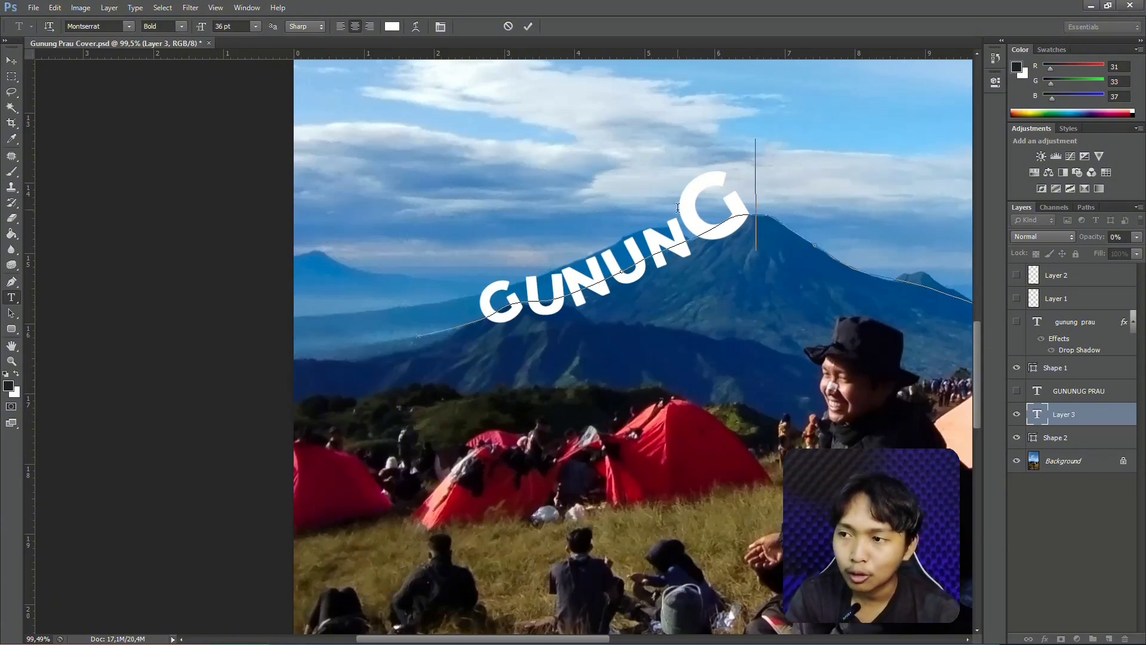
key("BackSpace")
key("BackSpace")
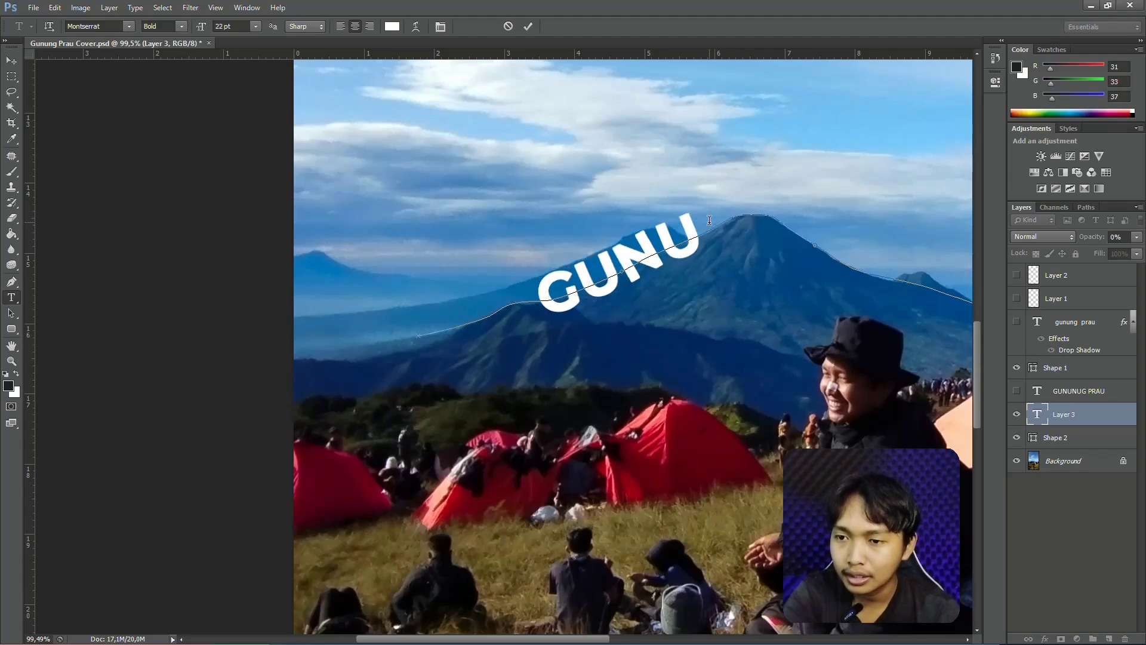
type("NG")
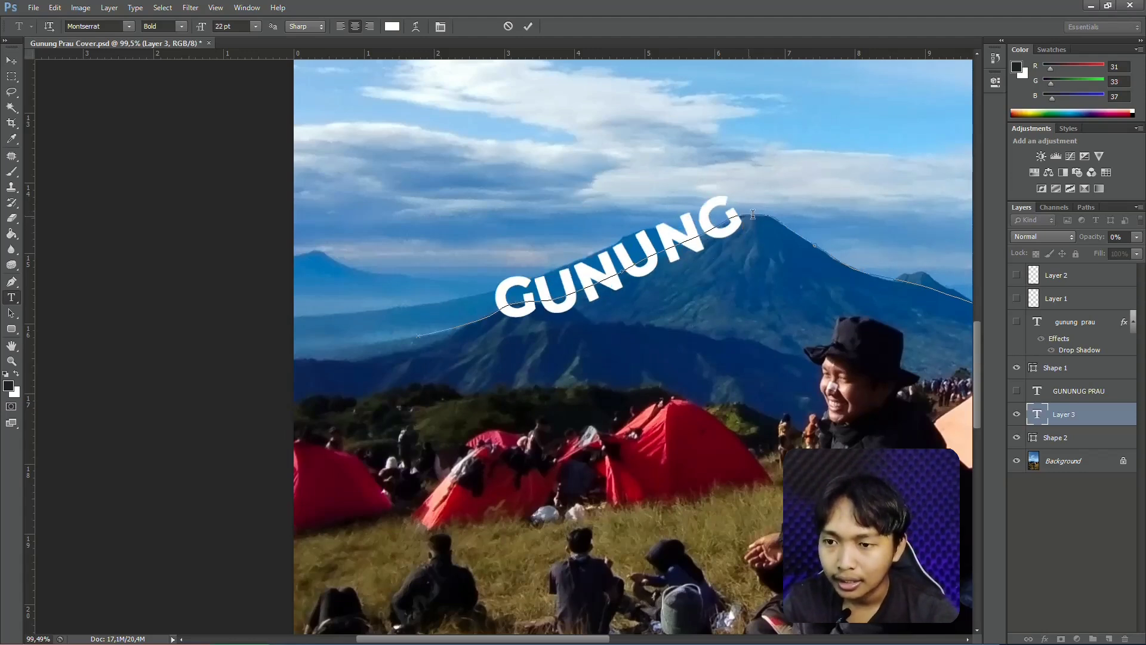
Step: Extend the path text to read GUNUNG PRAU, set all of it to 17 pt and commit it
type(" P")
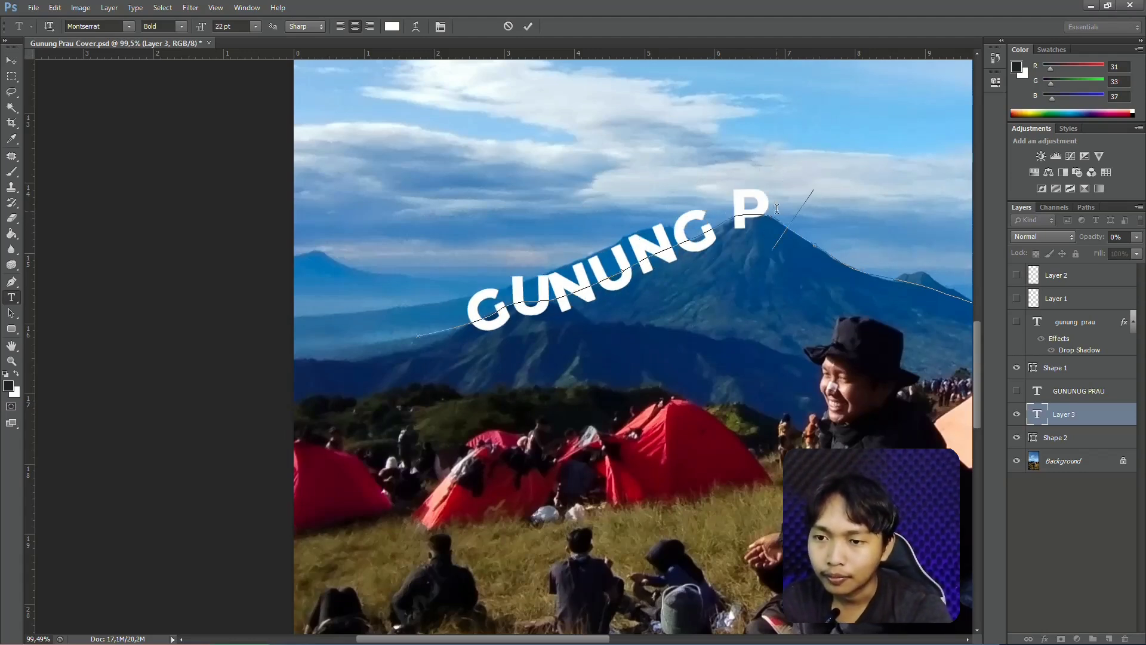
key("BackSpace")
key("BackSpace")
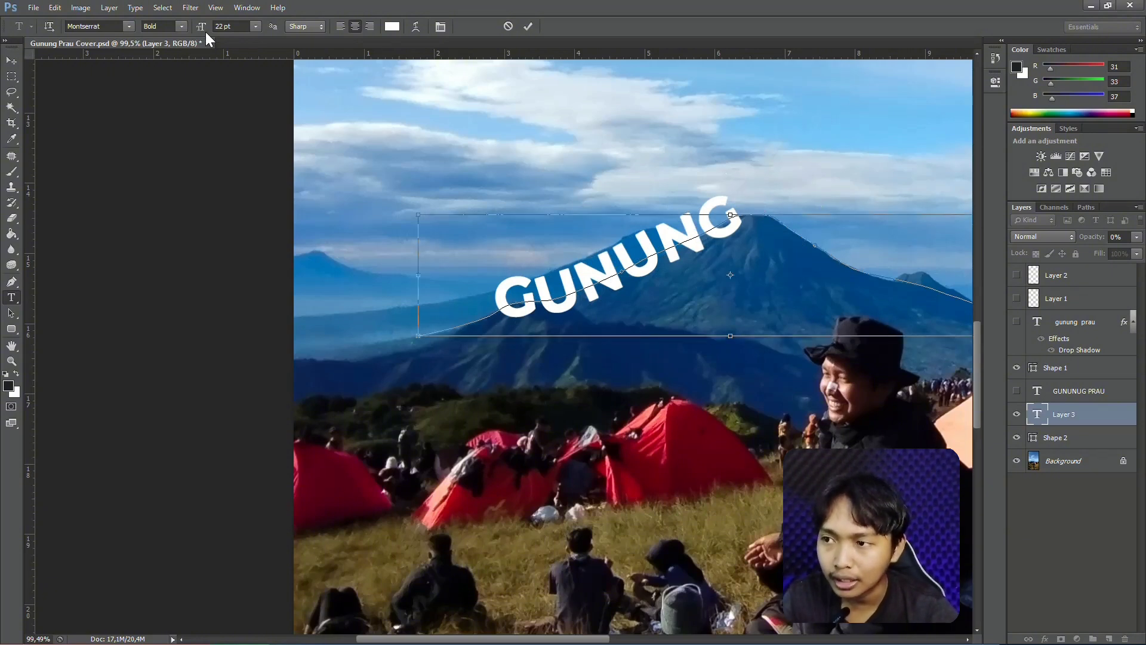
key("ctrl+a")
left_click(715, 214)
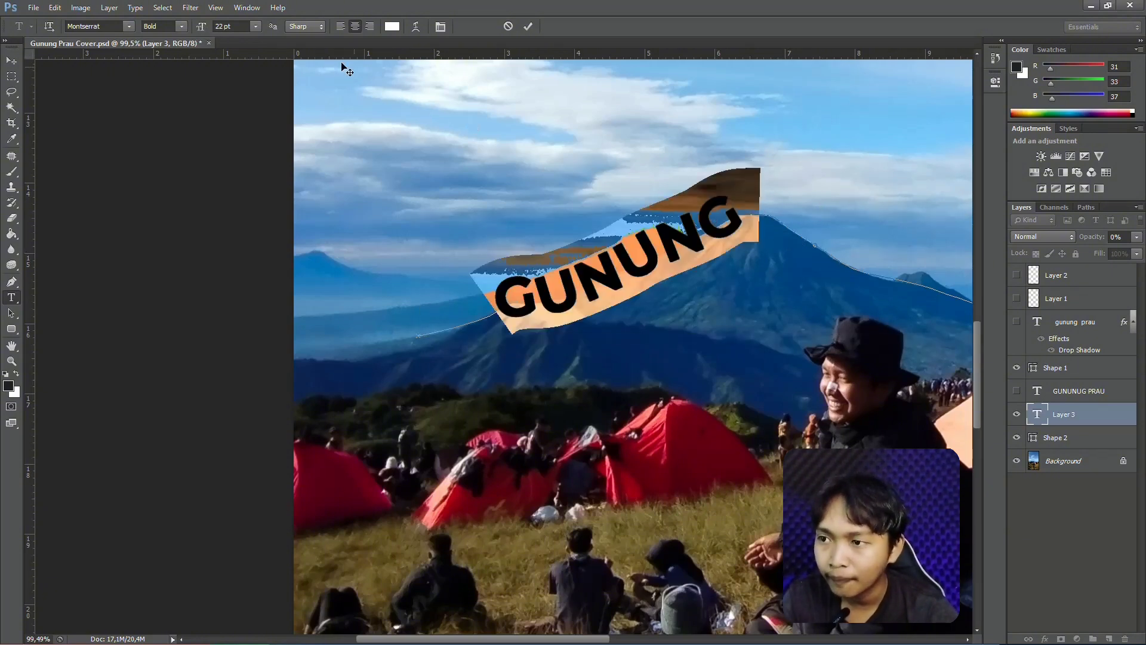
left_click_drag(202, 27, 199, 27)
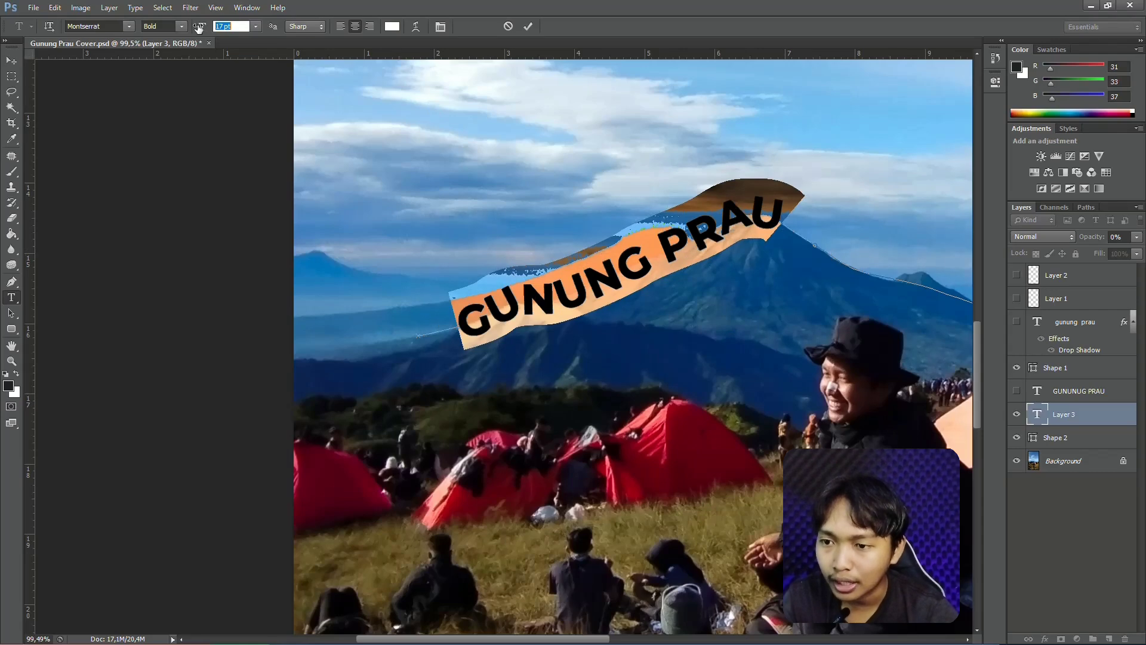
left_click(528, 26)
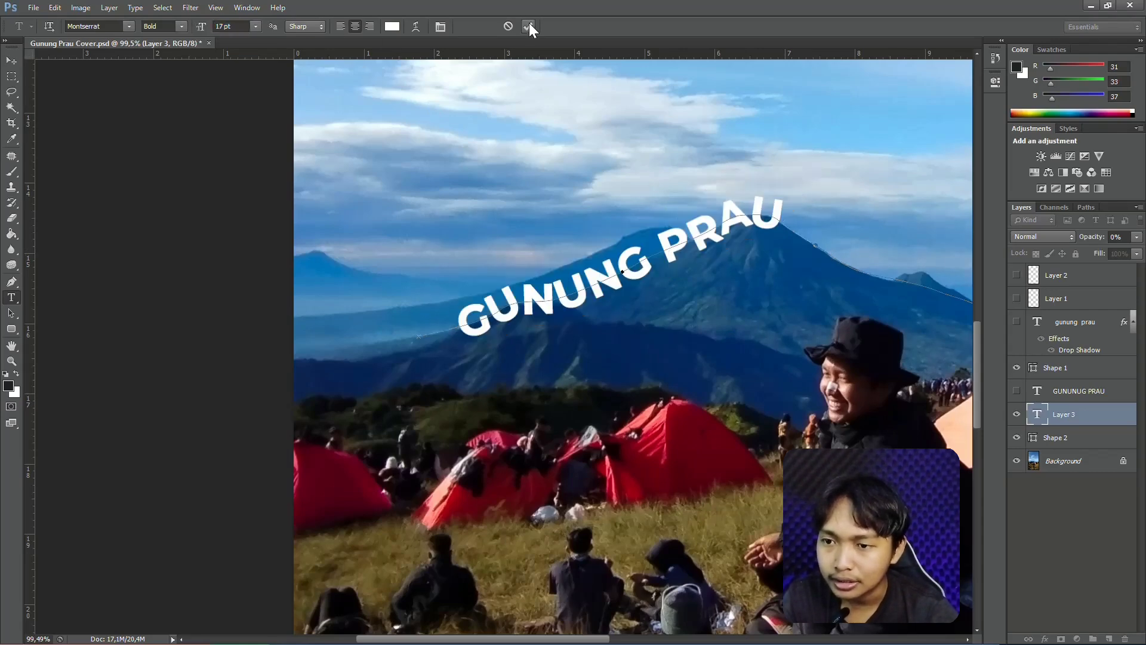
Step: Examine how the GUNUNG PRAU lettering sits against the mountain ridge, close up and from farther away
scroll(781, 273, "down", 3)
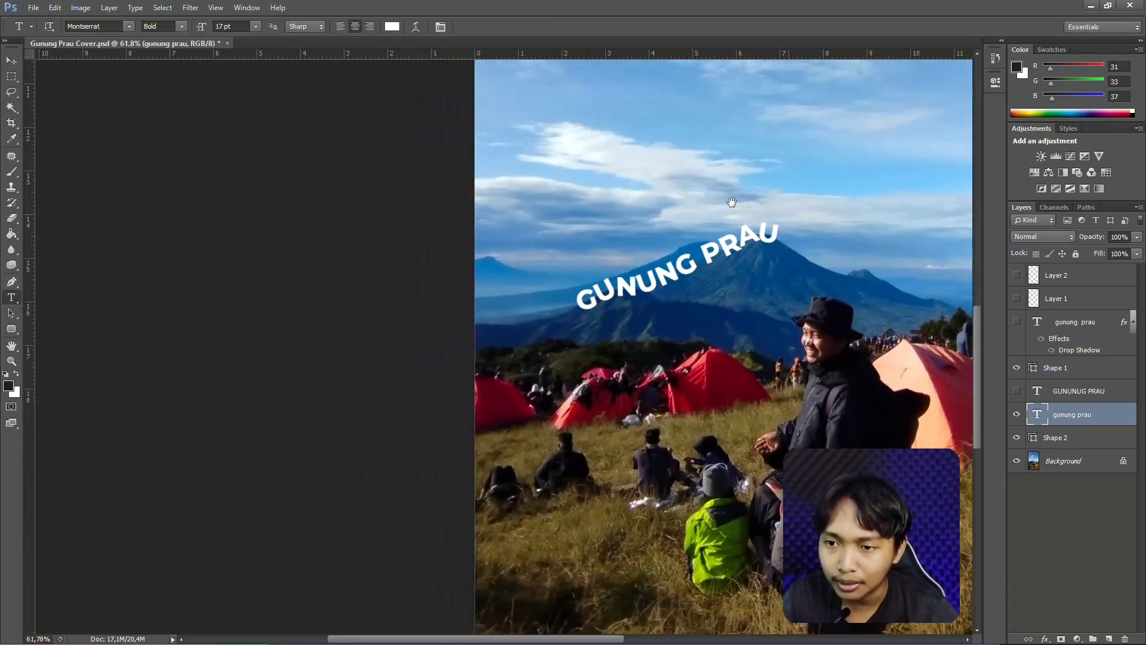
scroll(669, 215, "up", 5)
scroll(610, 263, "up", 2)
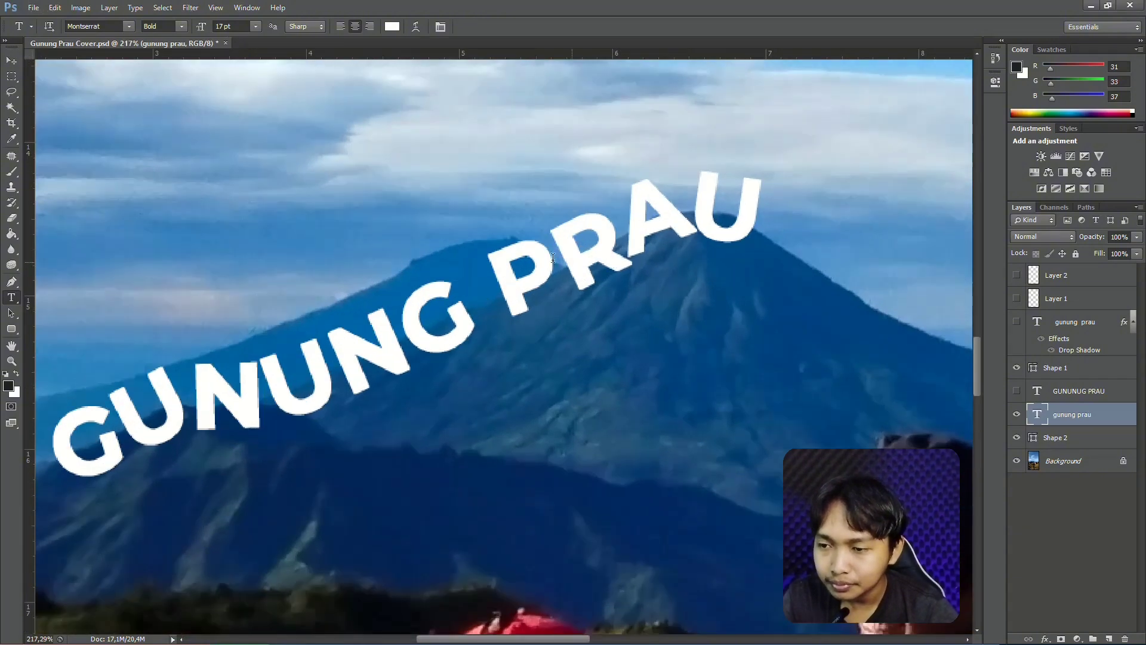
scroll(458, 273, "down", 3)
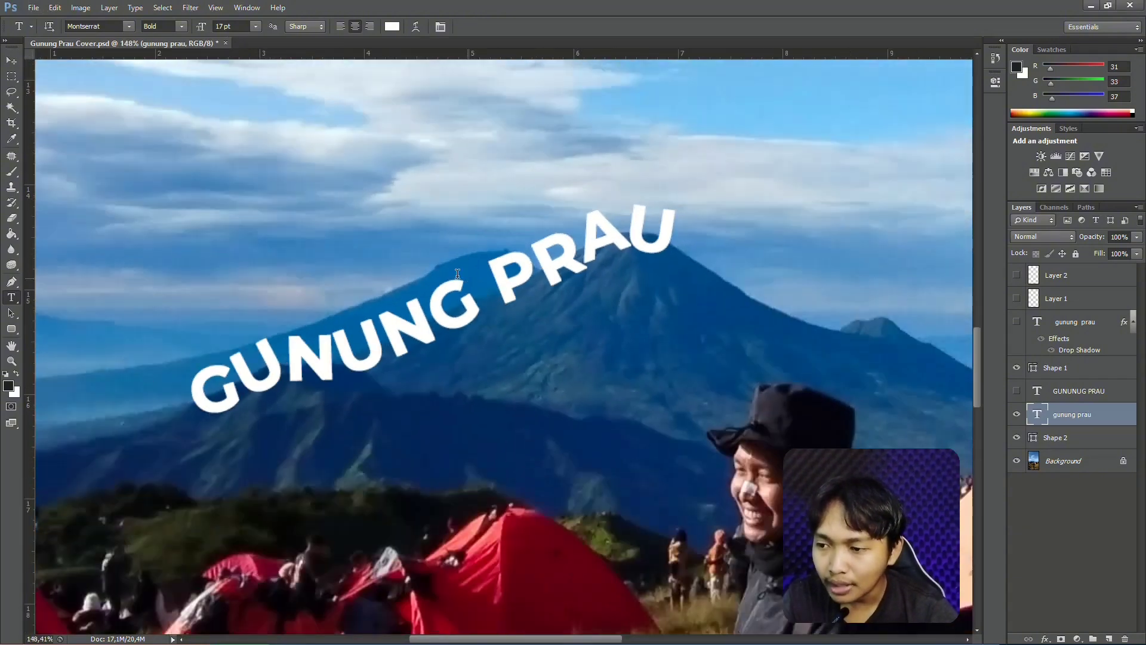
left_click(11, 61)
scroll(242, 411, "up", 4)
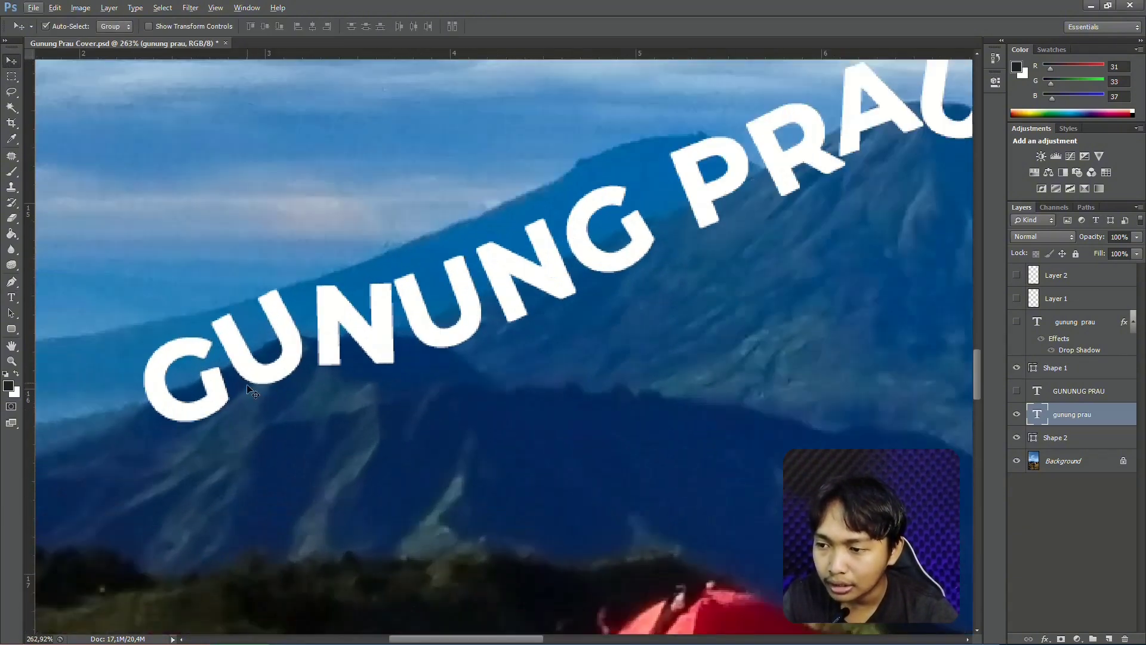
scroll(268, 381, "down", 2)
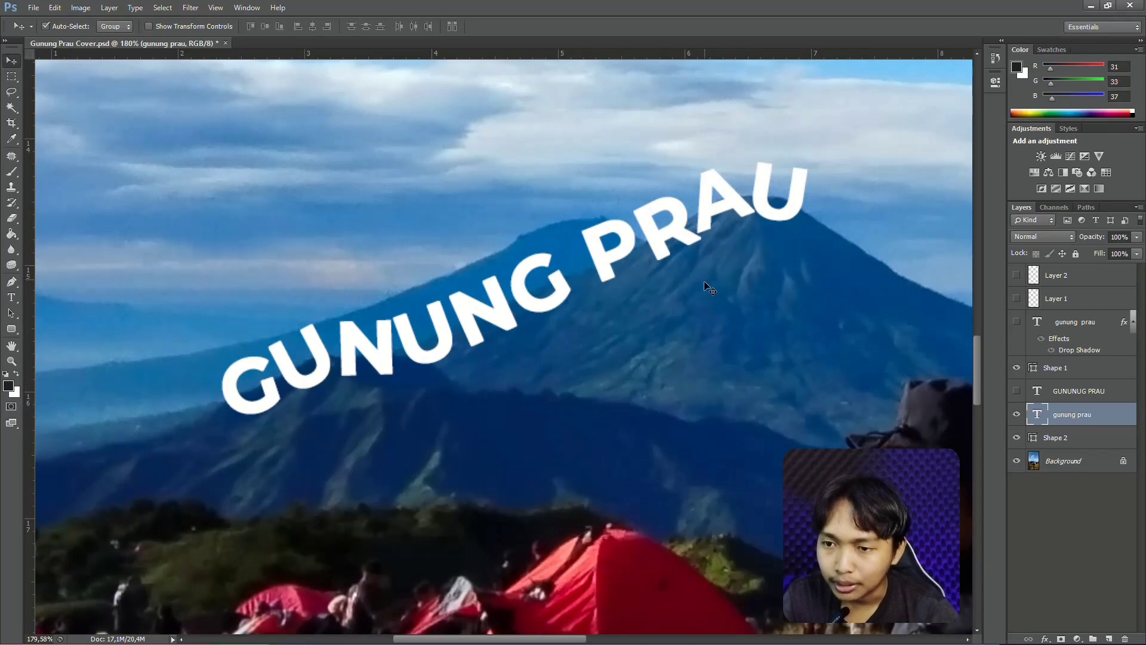
scroll(619, 225, "down", 2)
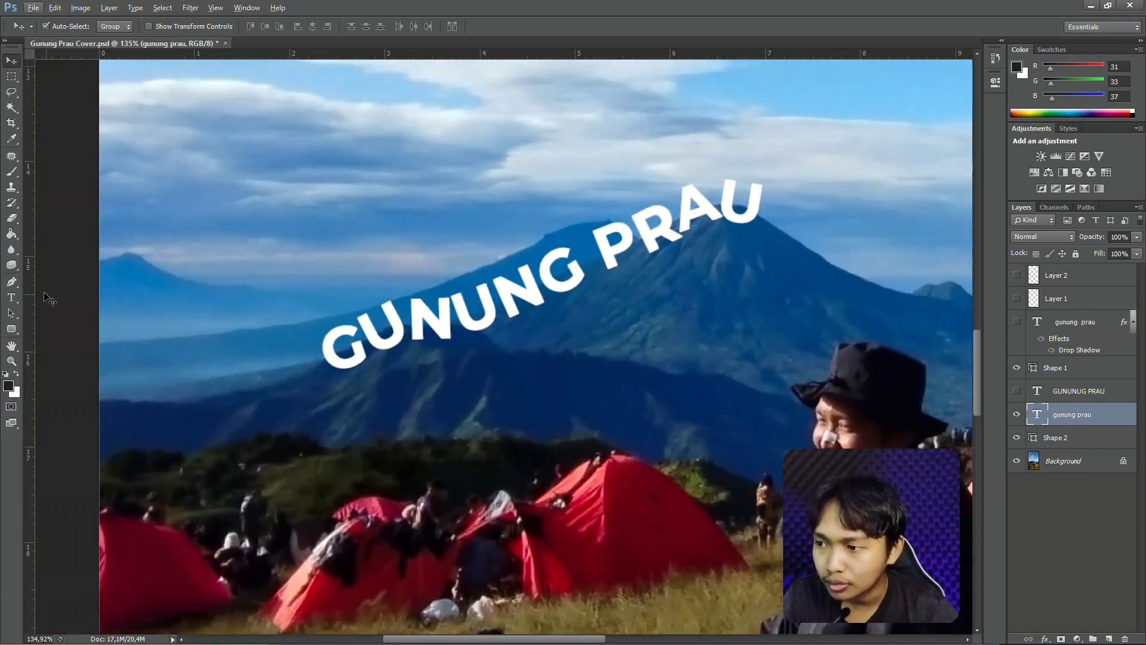
Step: Slide the GUNUNG PRAU text along its path until the P and R sit over the mountain's summit, and commit the edit
left_click(11, 298)
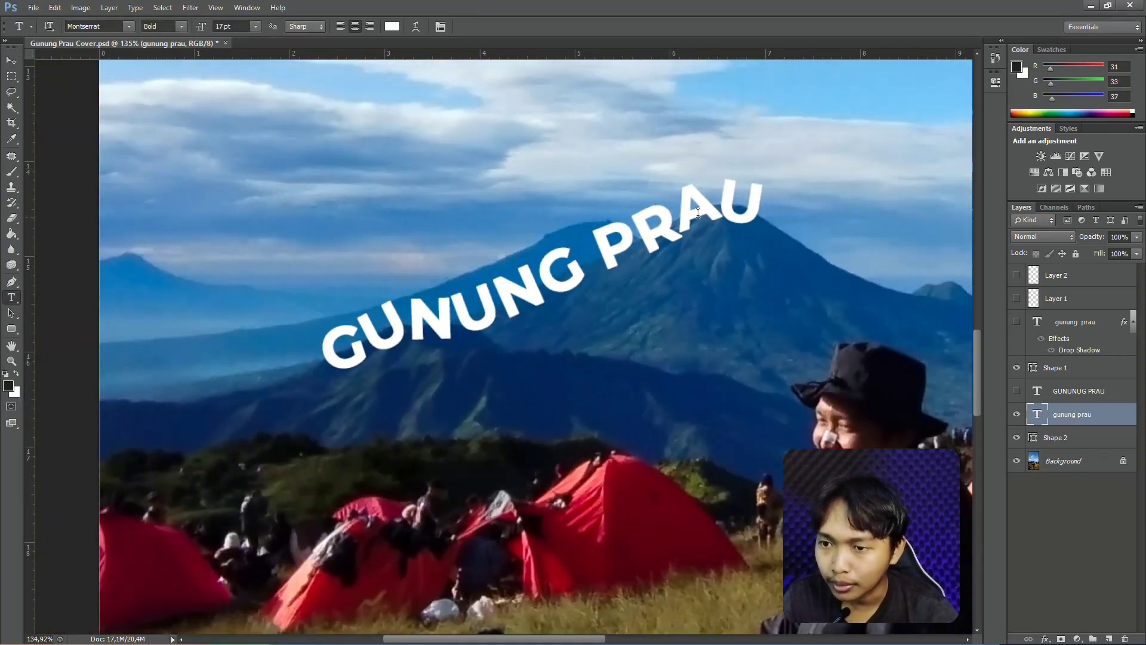
left_click(637, 232)
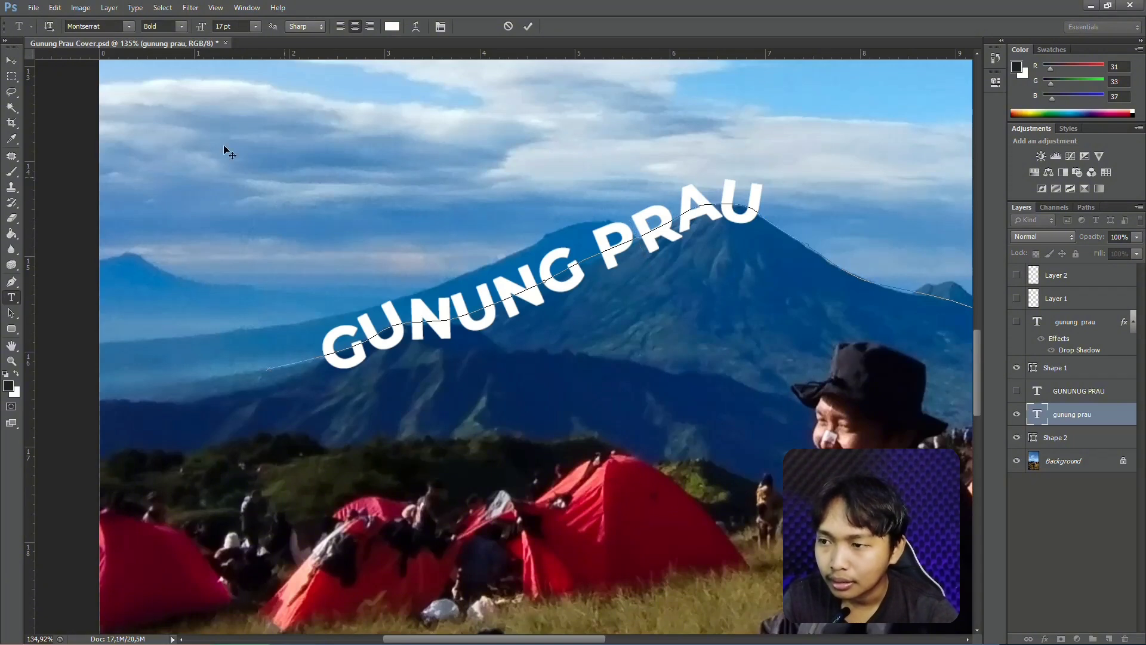
key("ctrl+a")
left_click(631, 235)
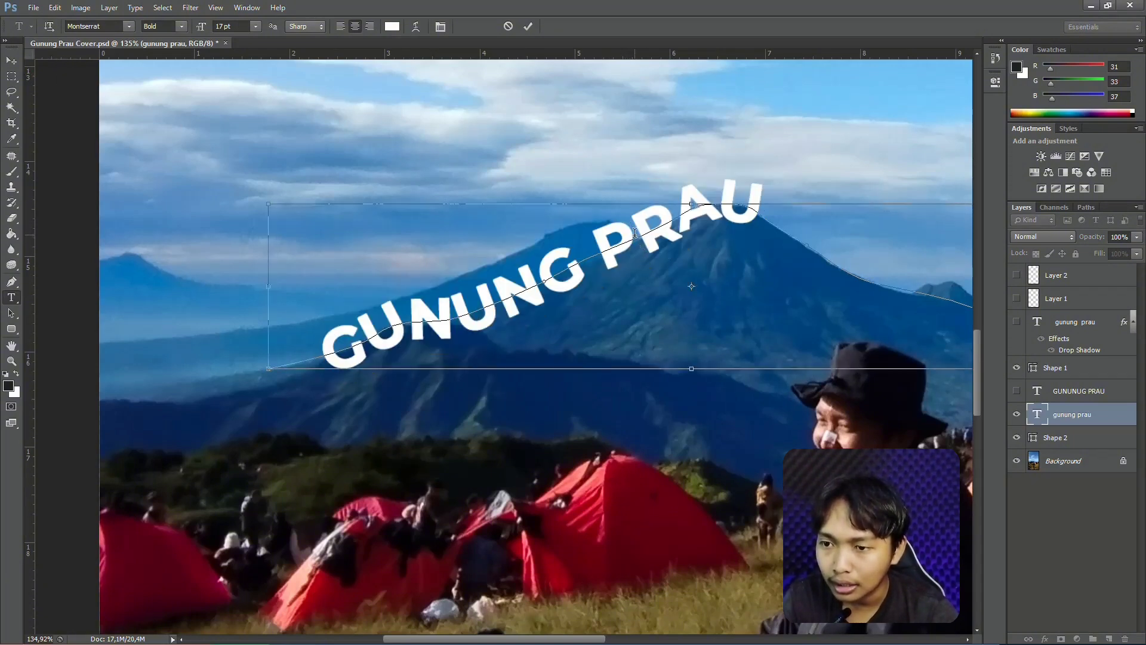
mouse_move(632, 235)
left_mouse_down()
mouse_move(620, 213)
mouse_move(636, 206)
mouse_move(619, 222)
left_mouse_up()
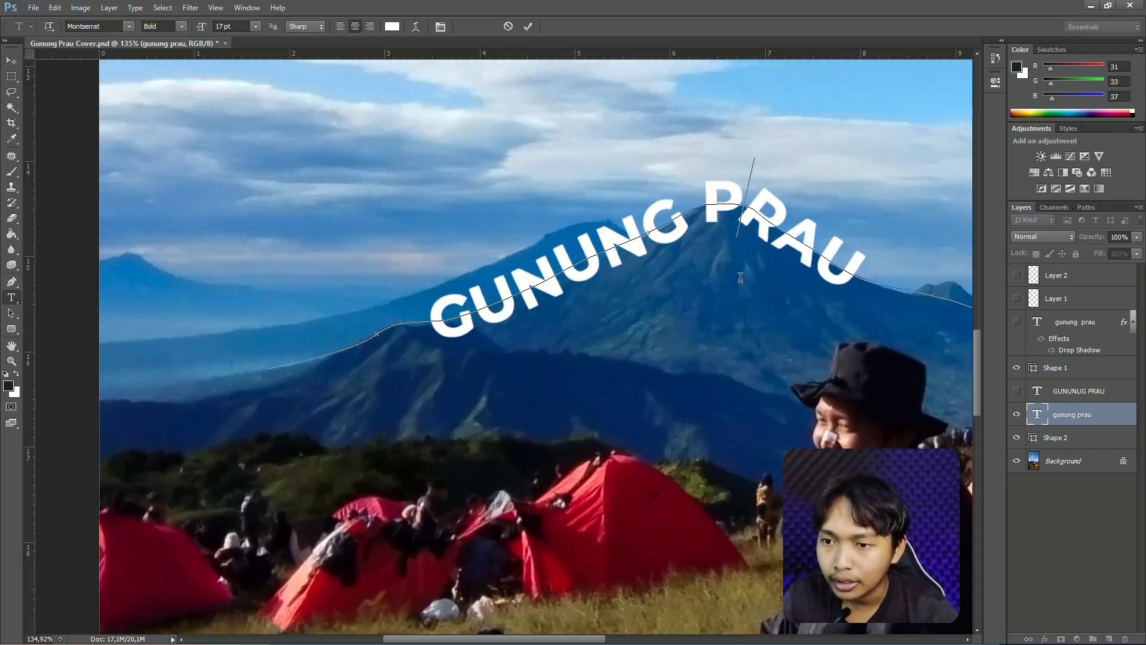
left_click_drag(686, 210, 626, 238)
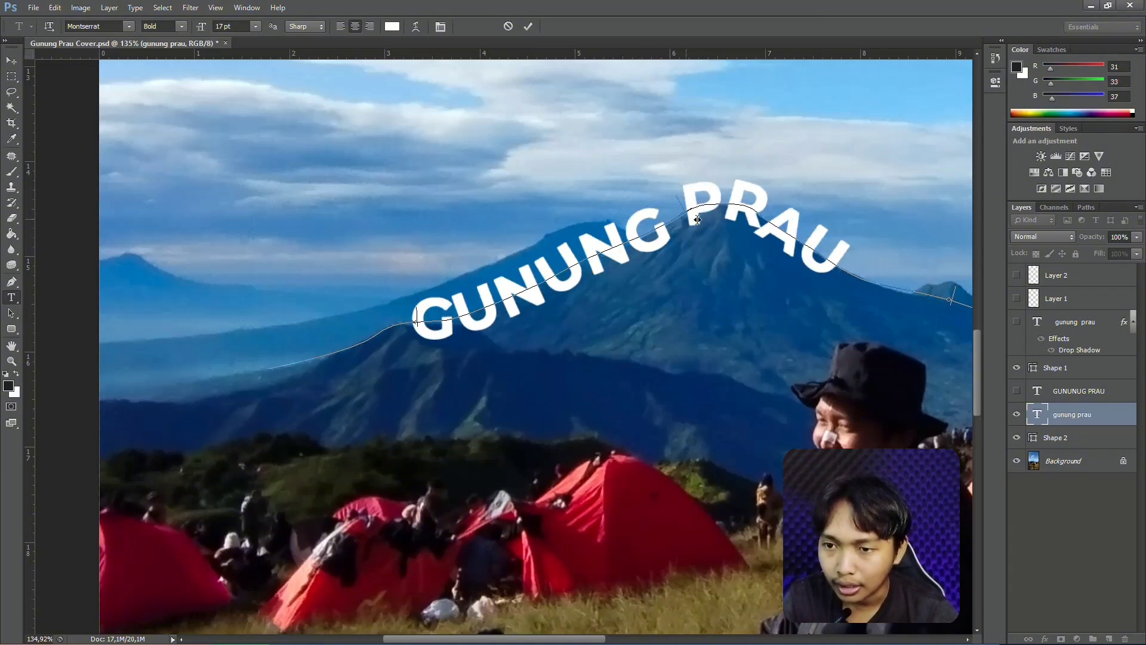
left_click_drag(697, 219, 613, 179)
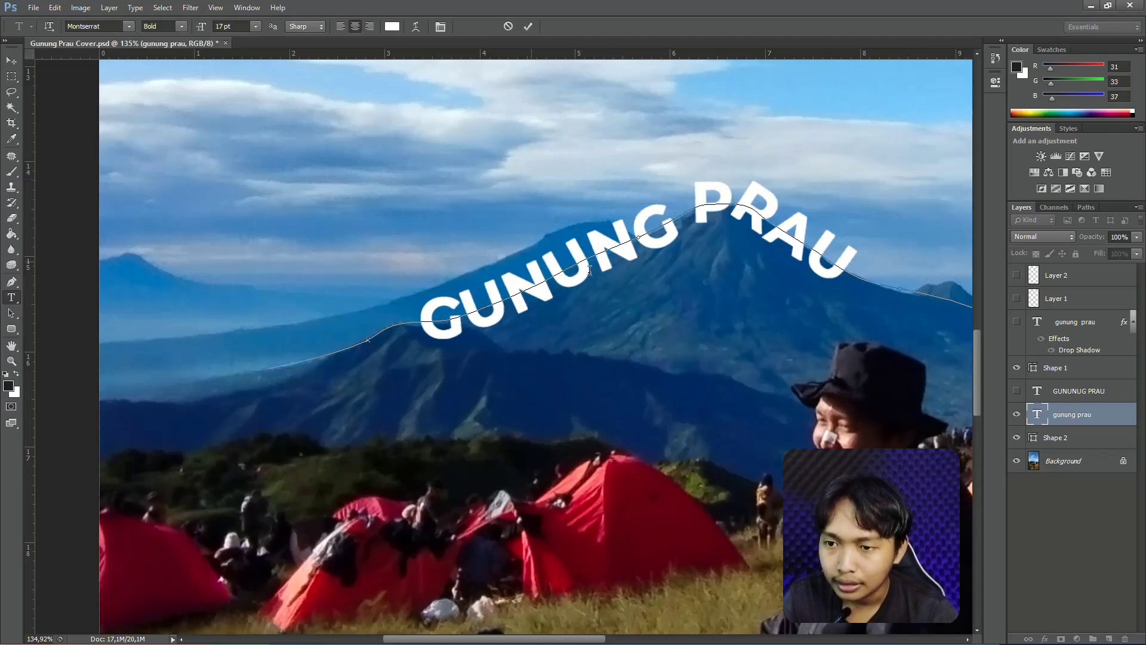
scroll(646, 279, "down", 2)
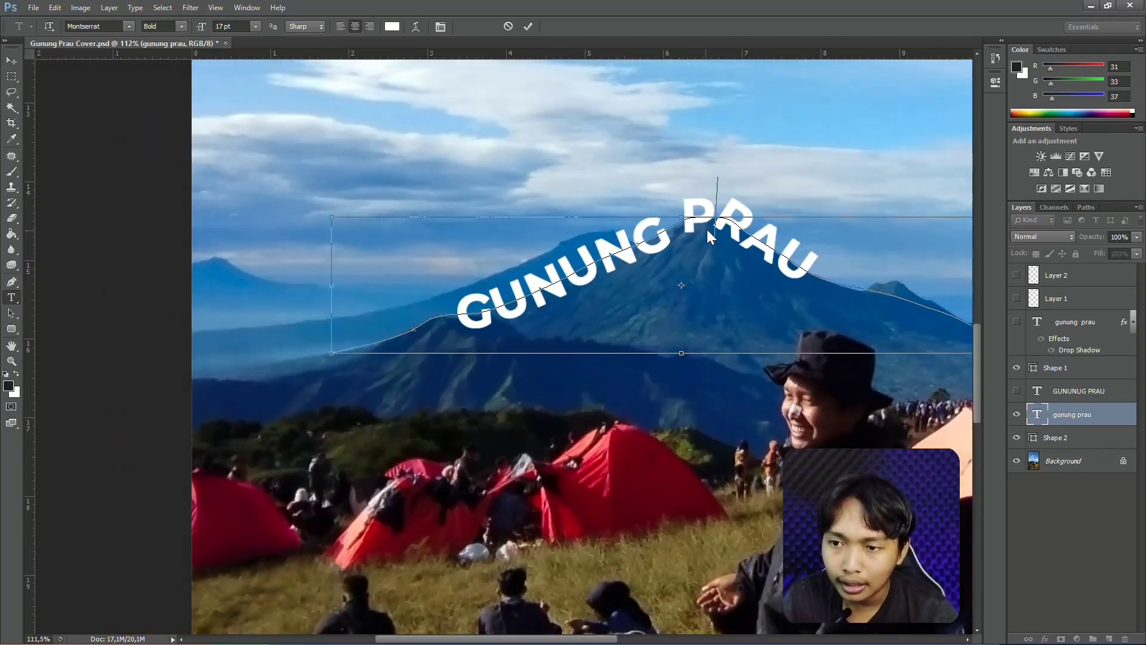
scroll(704, 232, "up", 8)
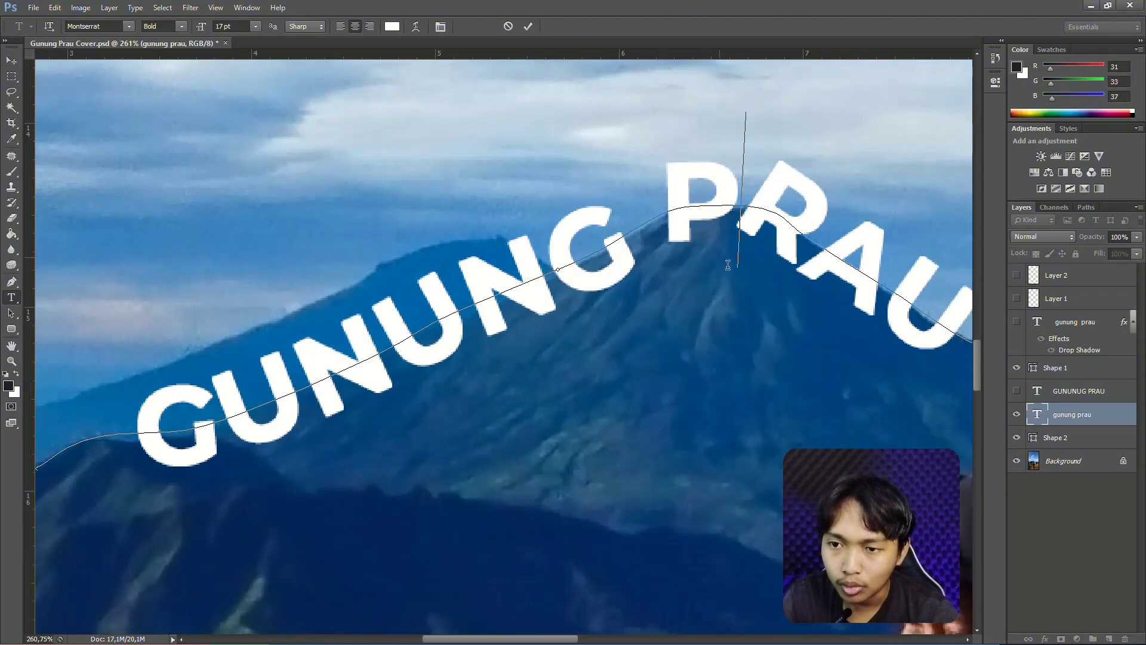
scroll(654, 265, "down", 2)
left_click(527, 26)
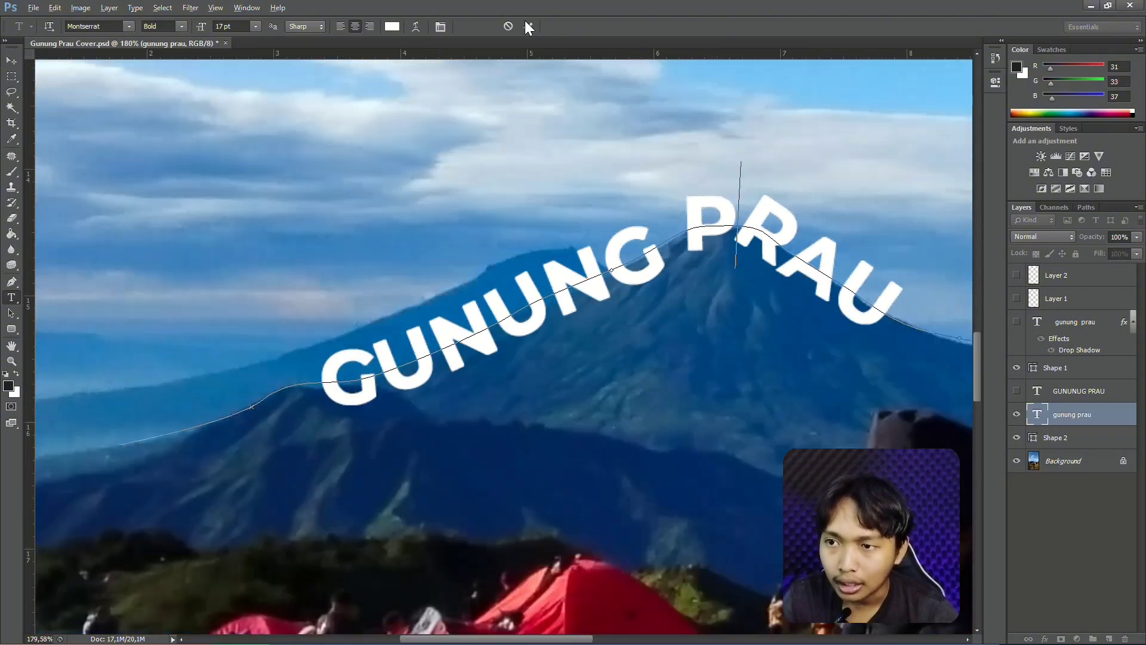
Step: Select the gunung prau and Shape 2 layers together, scale them to about 105.4%, and move them up so the letters rest on the ridge
scroll(600, 184, "down", 3)
key("ctrl+t")
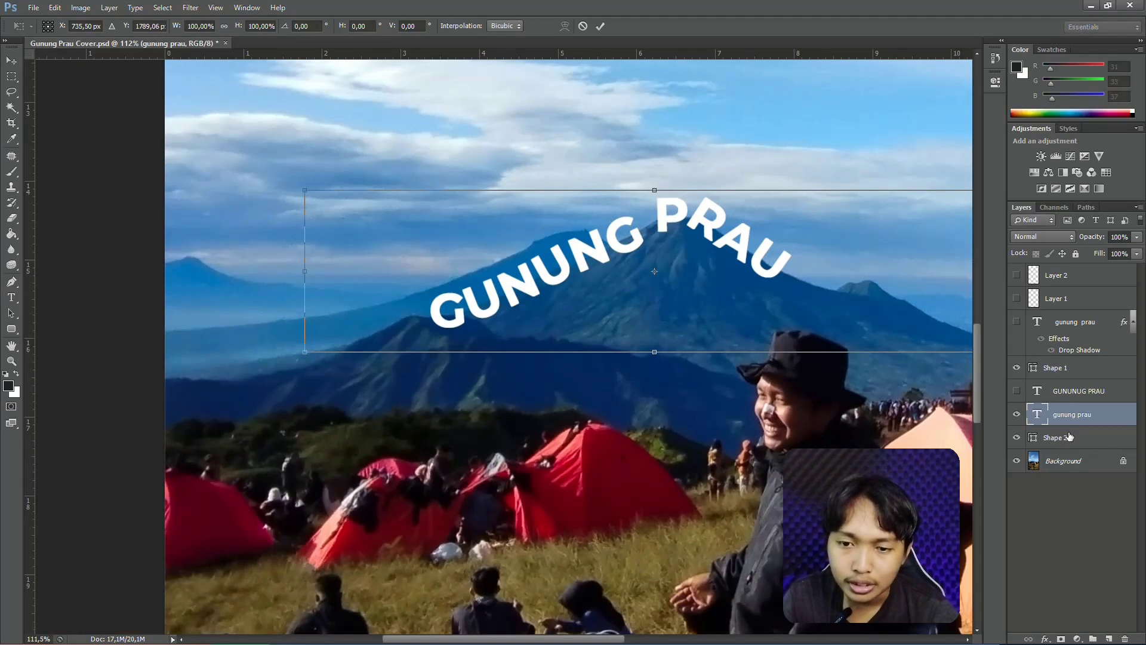
left_click(600, 25)
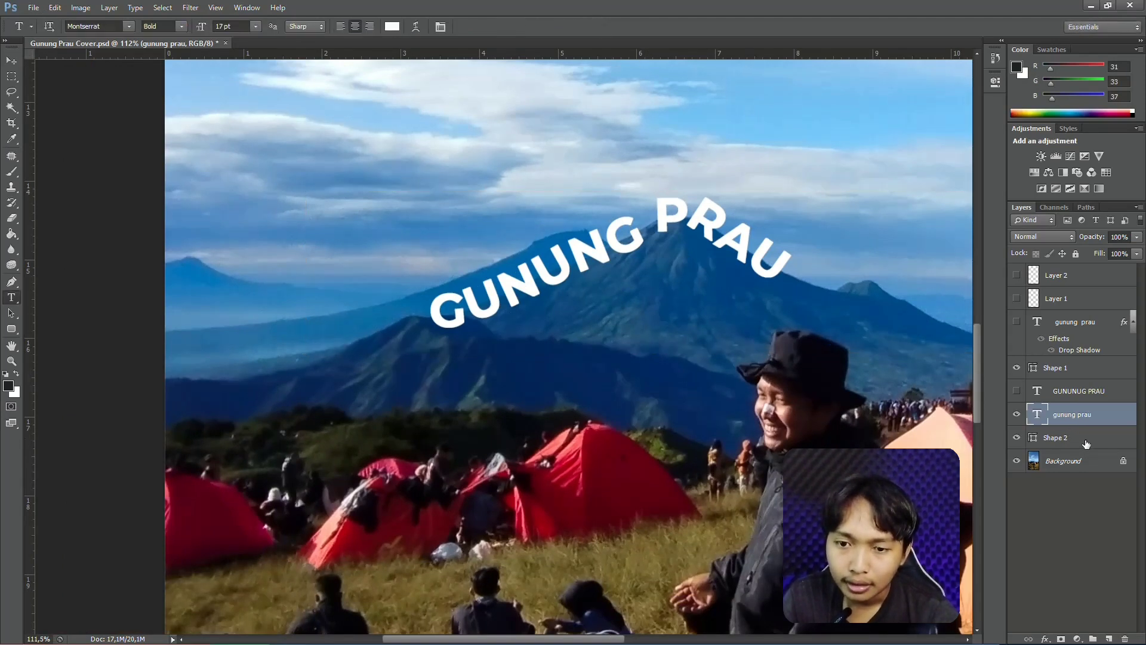
left_click(1085, 439, "shift")
key("ctrl+t")
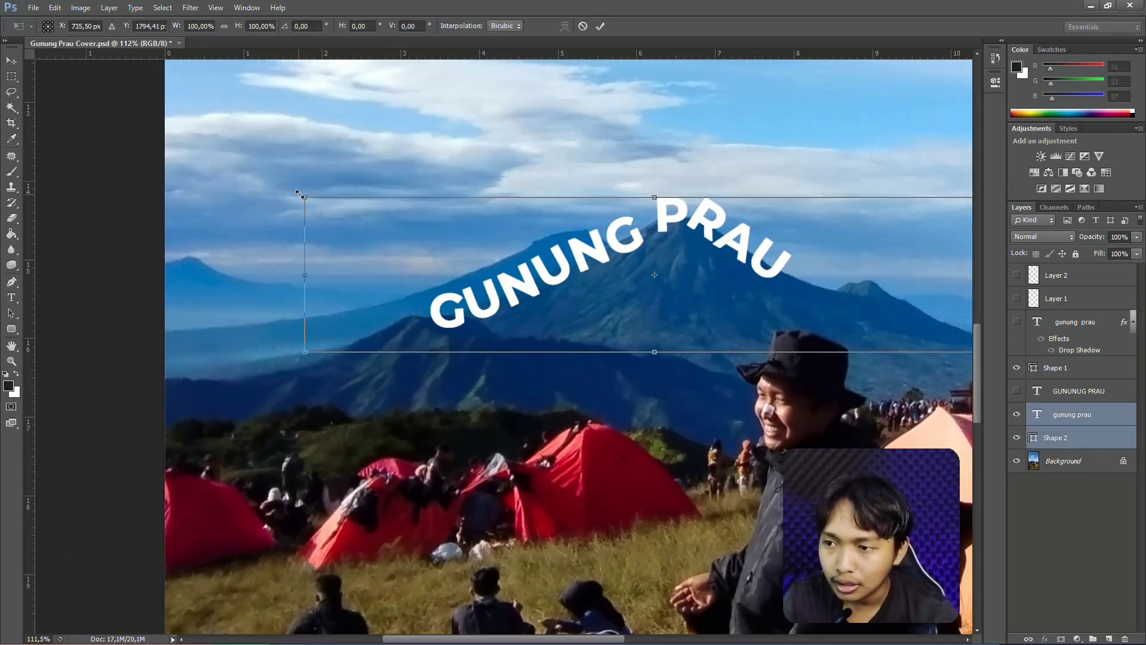
left_click_drag(300, 195, 269, 188)
left_click_drag(585, 260, 601, 251)
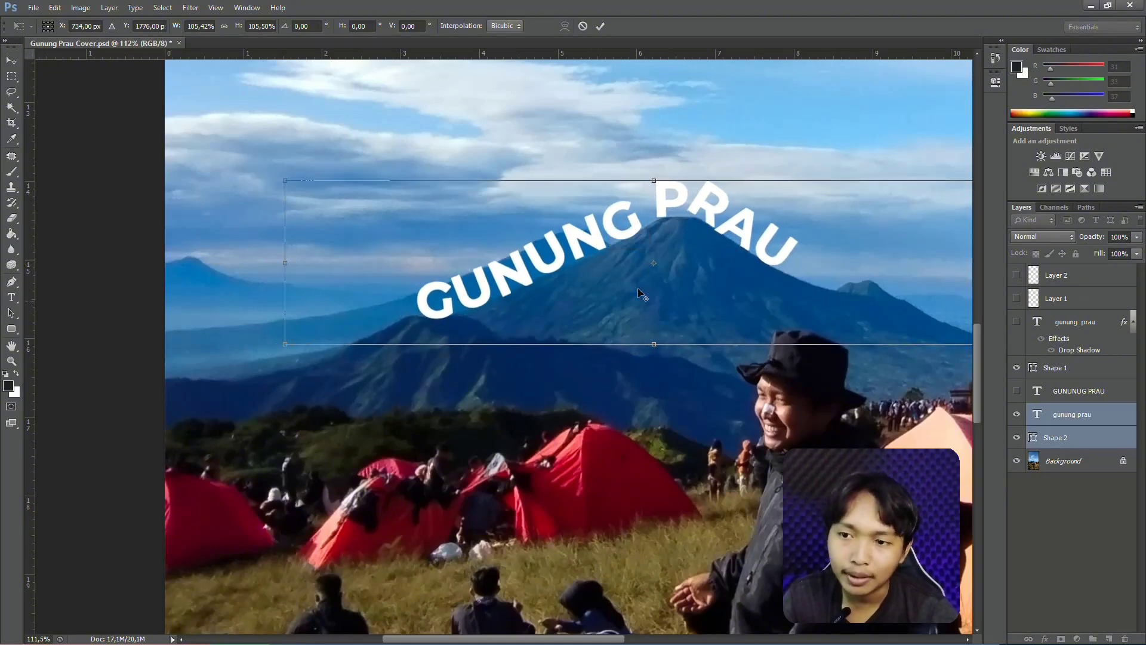
left_click(600, 26)
key("t")
Step: Lasso the Background's ridge area under the first G, copy it to a new layer, and place that layer directly above the gunung prau text
scroll(721, 295, "down", 5)
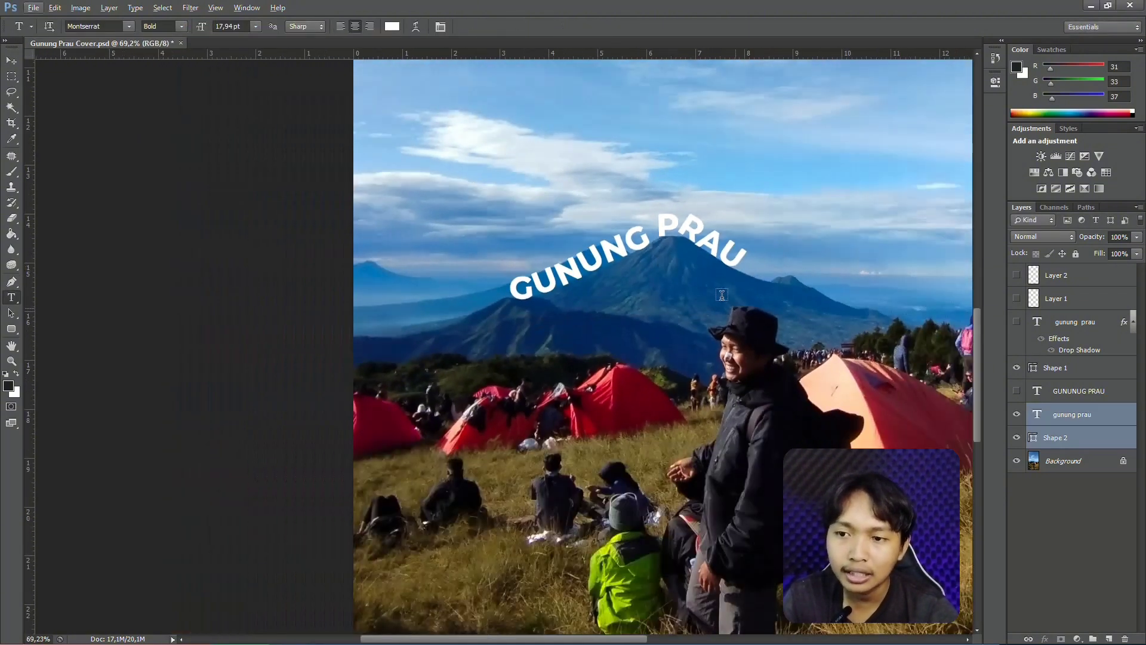
scroll(722, 295, "up", 5)
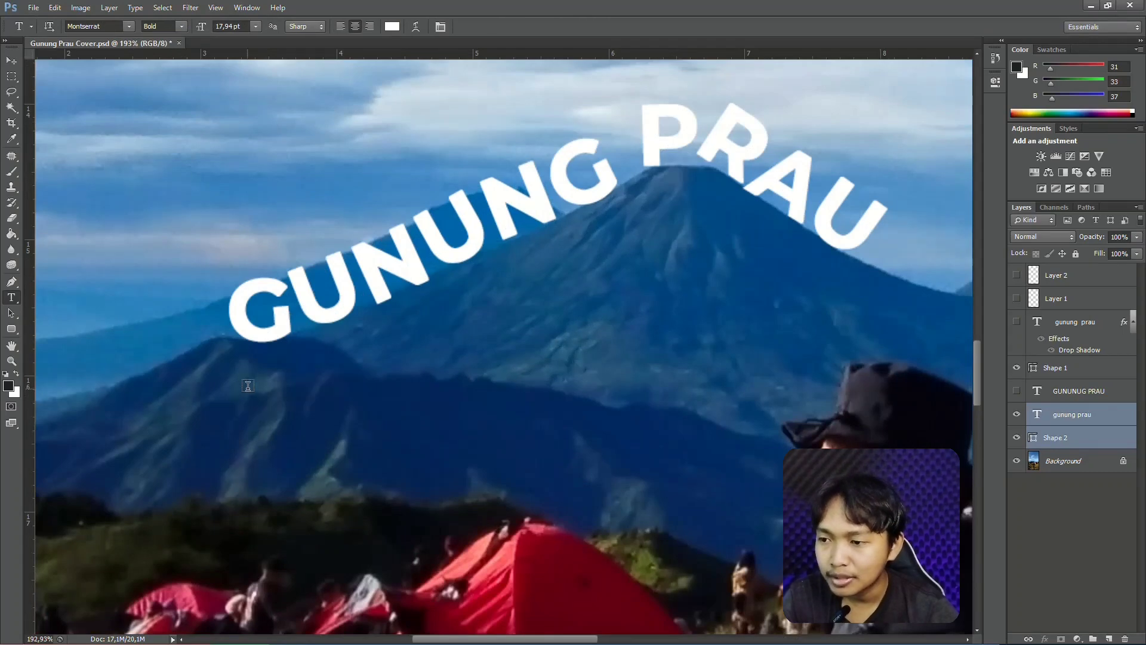
scroll(248, 386, "up", 3)
left_click(12, 61)
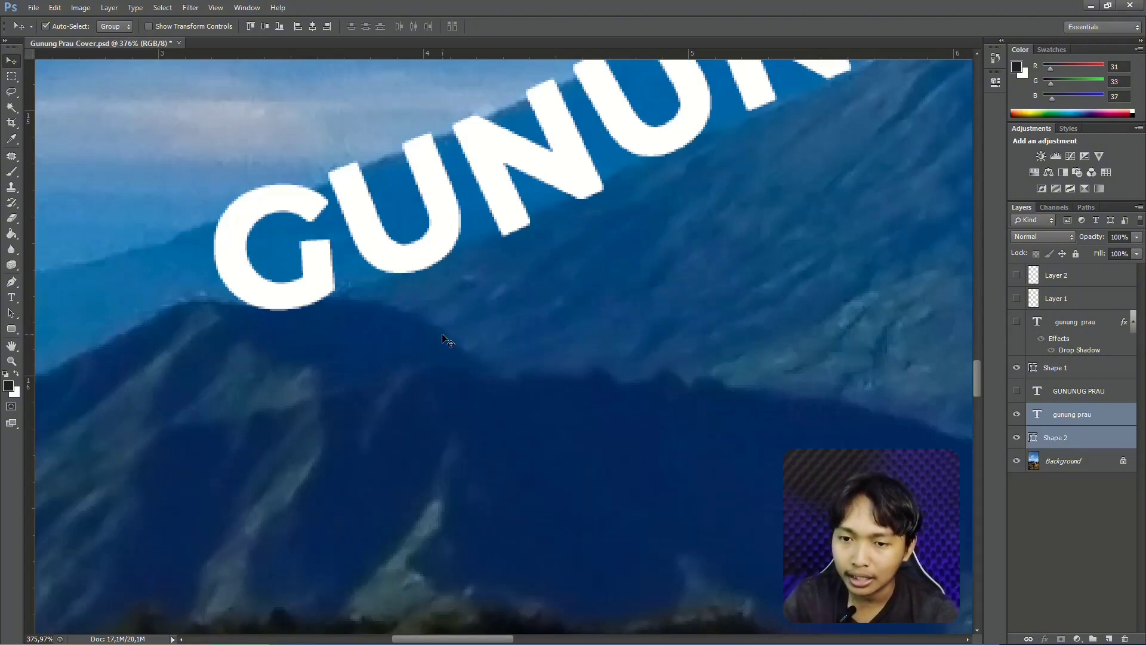
left_click(1063, 461)
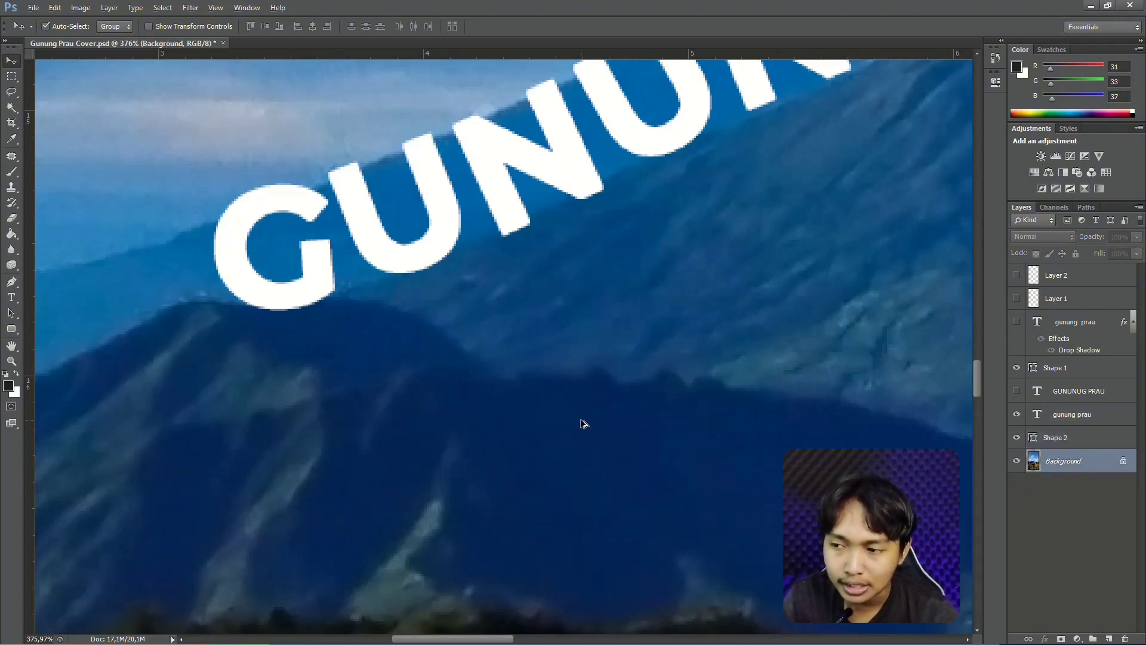
scroll(583, 422, "down", 2)
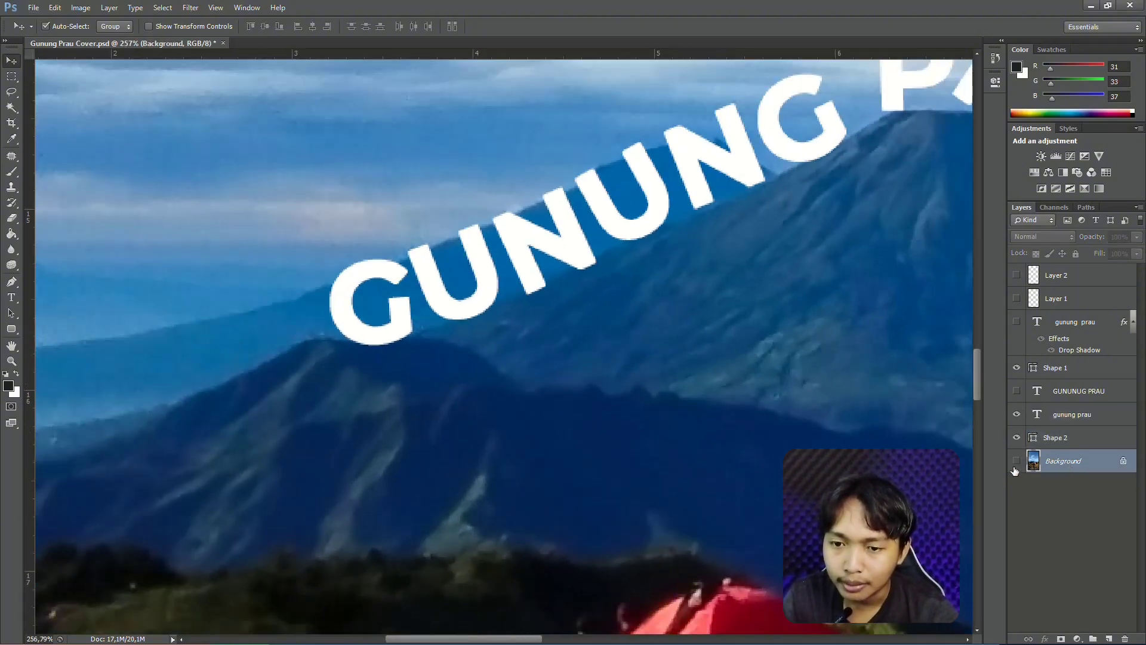
left_click(1016, 462)
left_click(1016, 461)
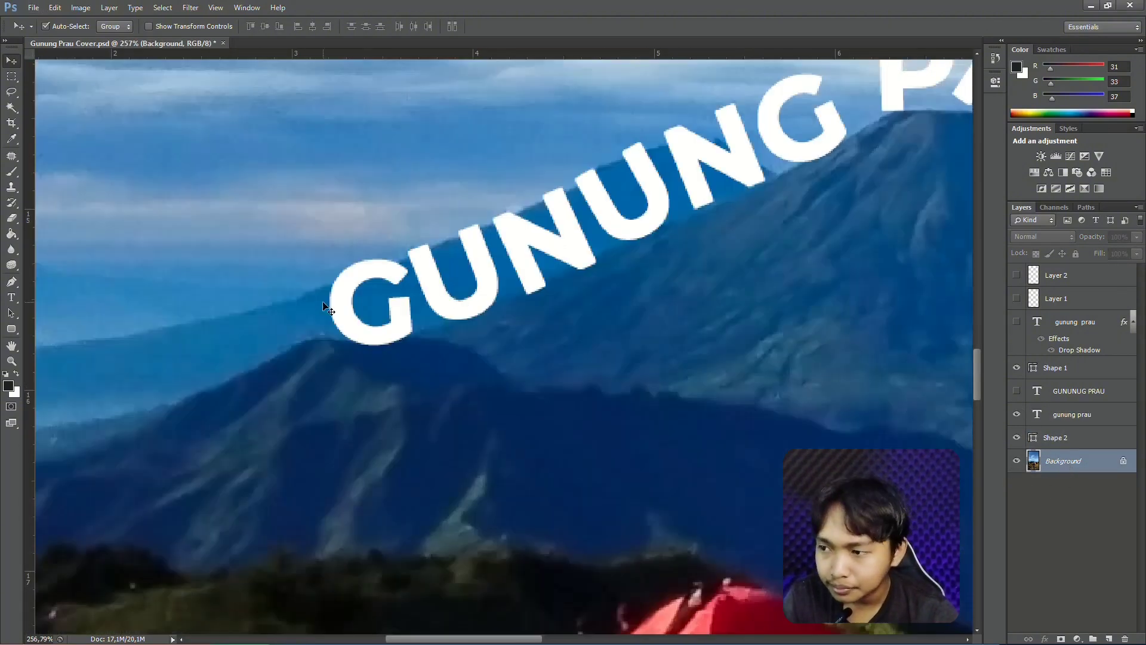
left_click(11, 93)
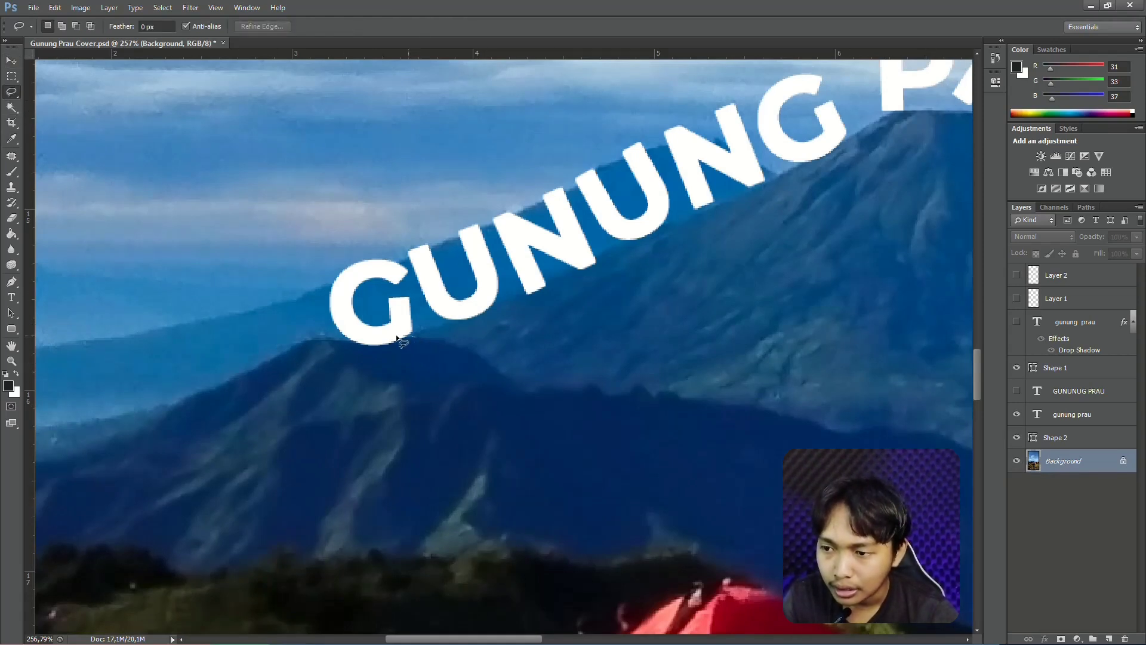
mouse_move(352, 341)
left_mouse_down()
mouse_move(355, 369)
mouse_move(426, 370)
mouse_move(434, 355)
mouse_move(415, 334)
left_mouse_up()
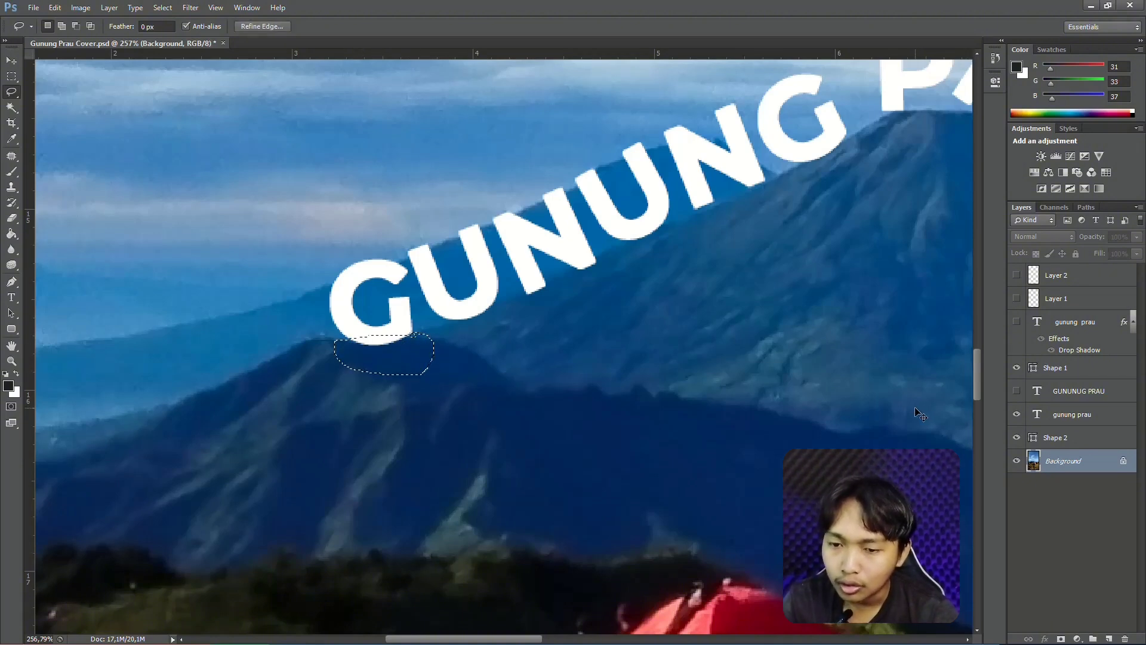
key("ctrl+j")
left_click_drag(1119, 455, 1072, 404)
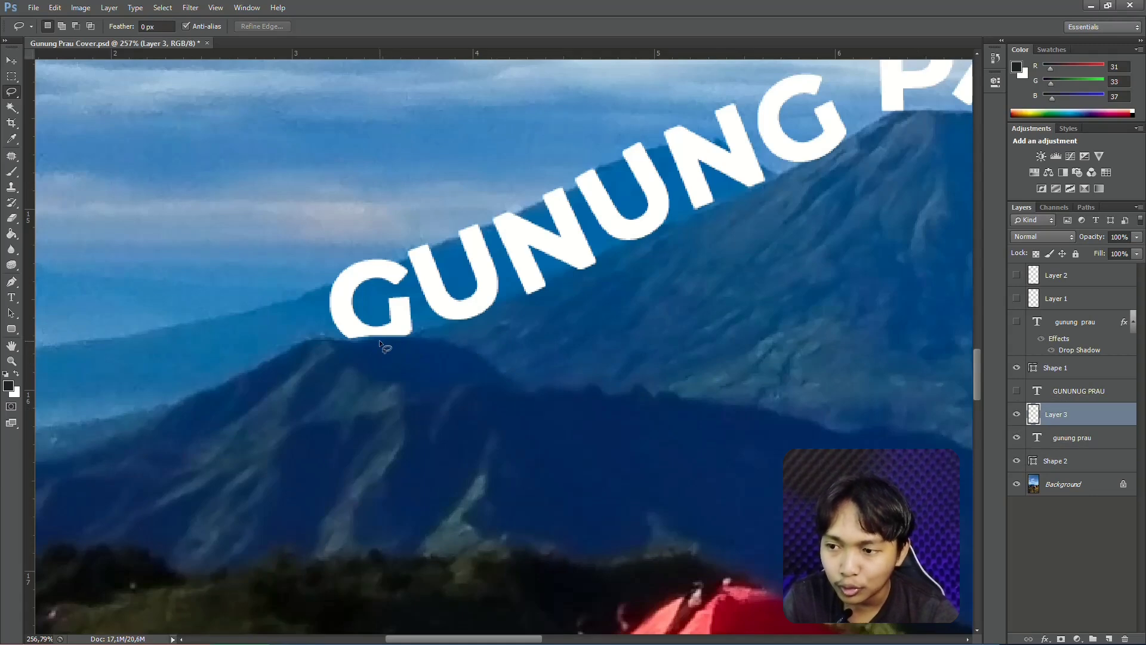
Step: Examine the lettering along the ridge and compare the base of the first G with Layer 3 shown and hidden
scroll(388, 335, "down", 2)
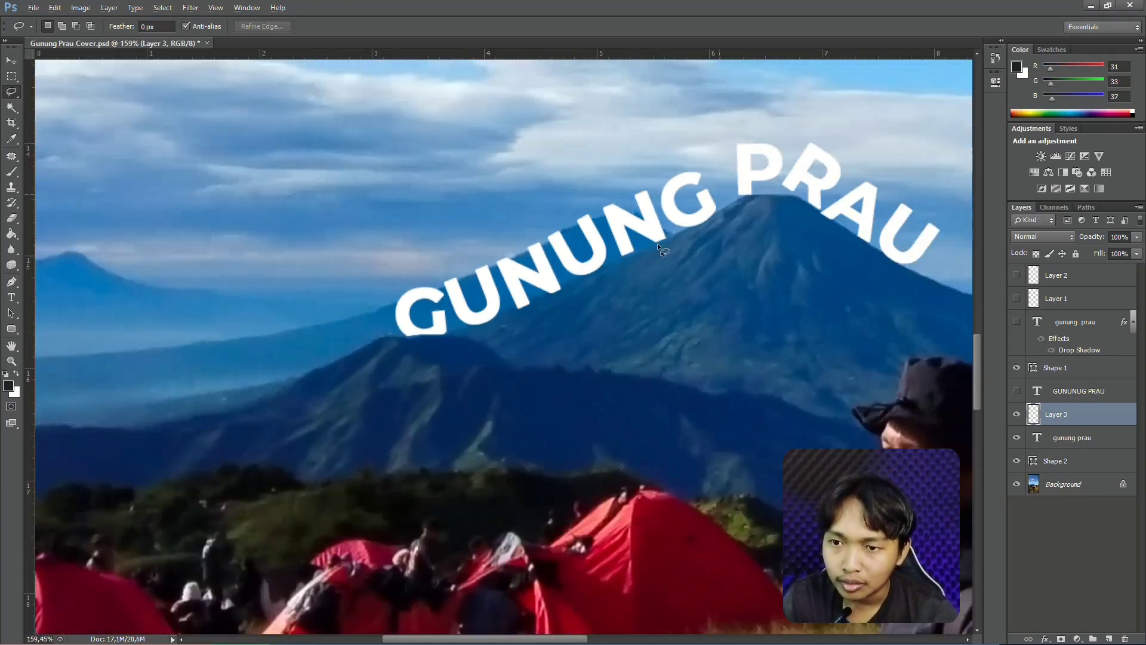
scroll(721, 239, "up", 4)
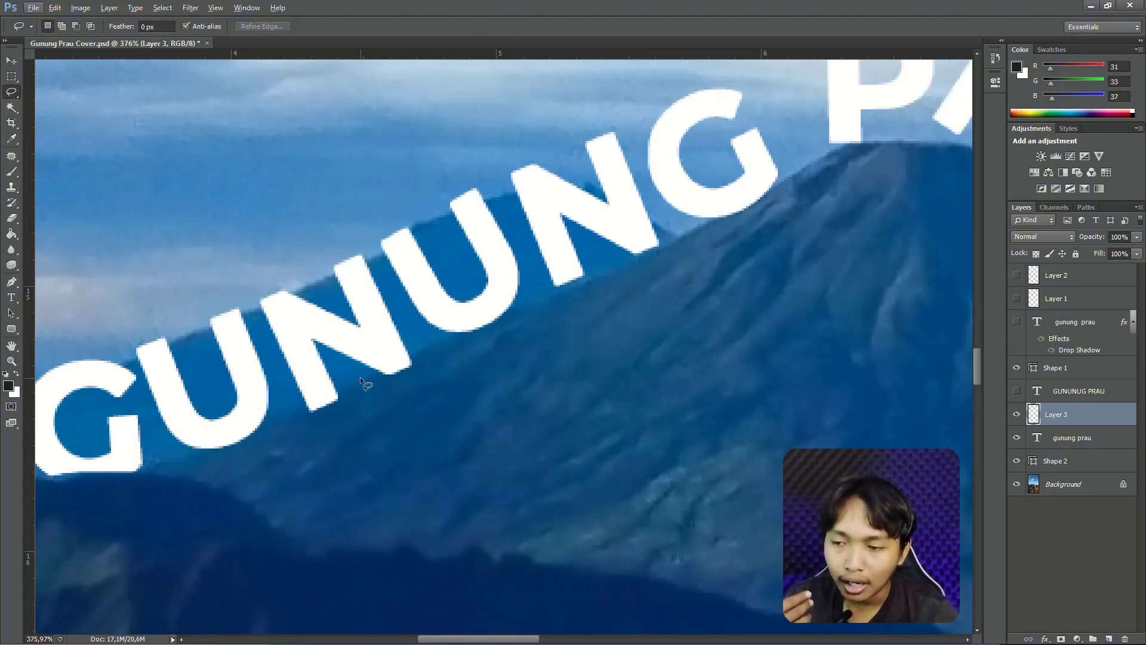
scroll(659, 374, "down", 1)
scroll(659, 374, "down", 7)
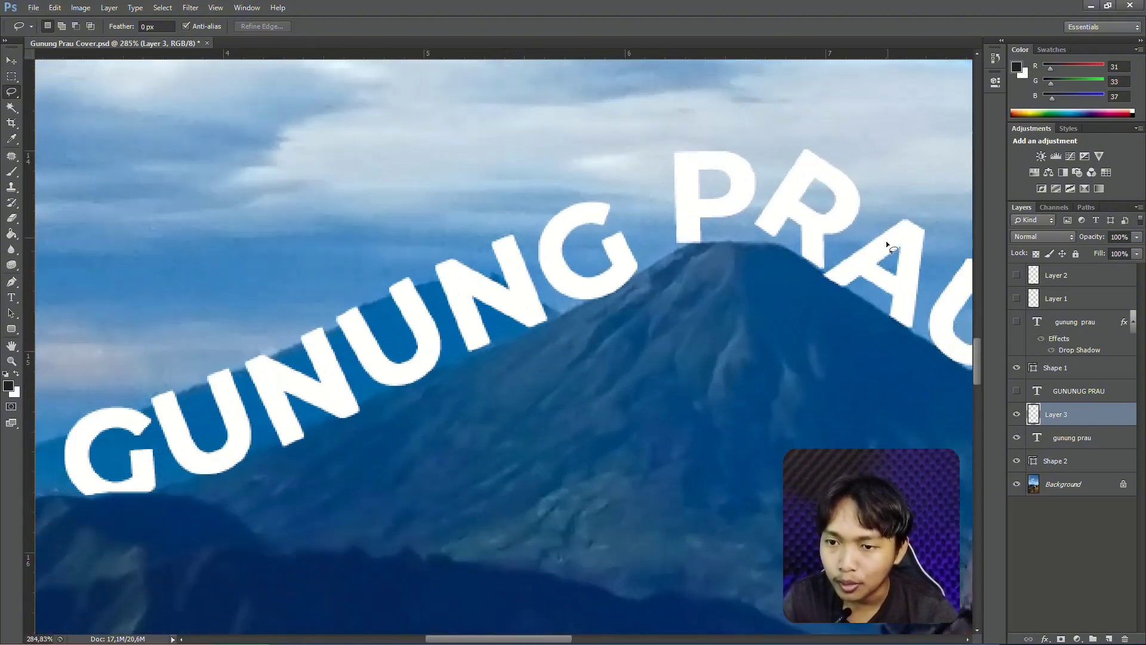
scroll(628, 347, "up", 8)
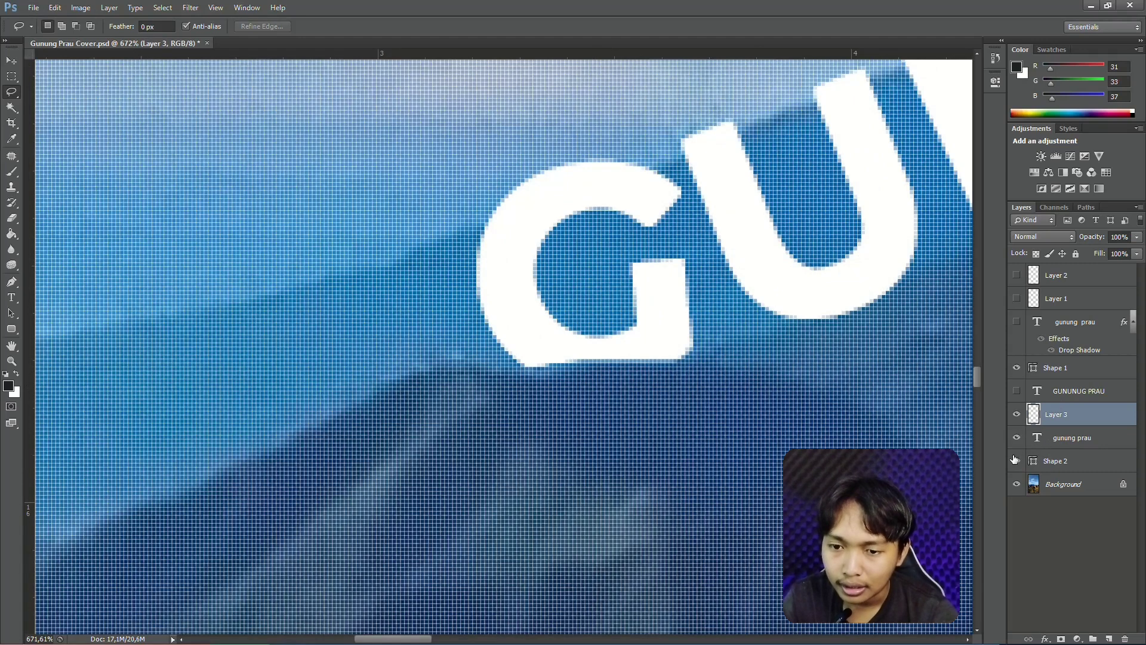
left_click(1017, 461)
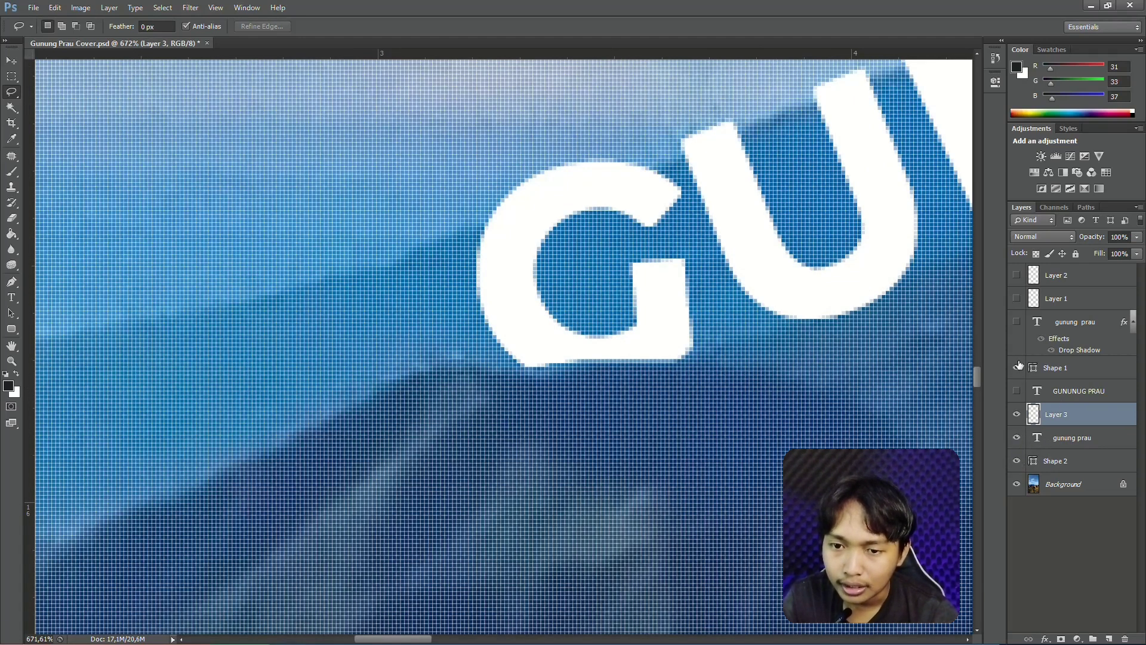
left_click(1019, 365)
scroll(809, 338, "down", 3)
left_click(1014, 414)
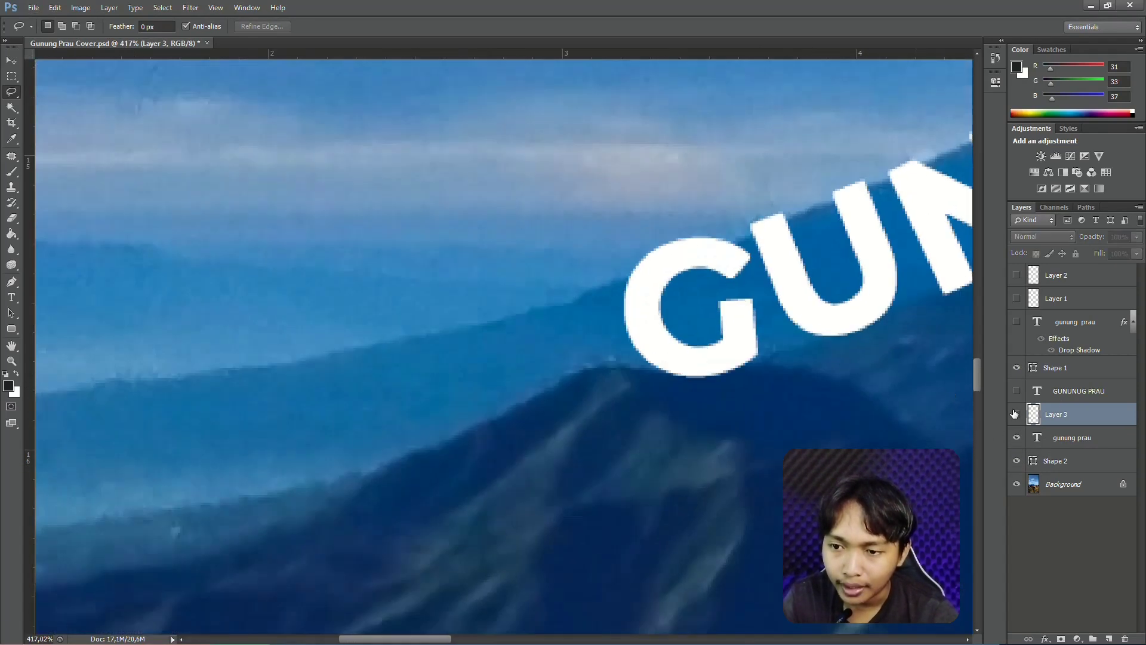
left_click(1014, 413)
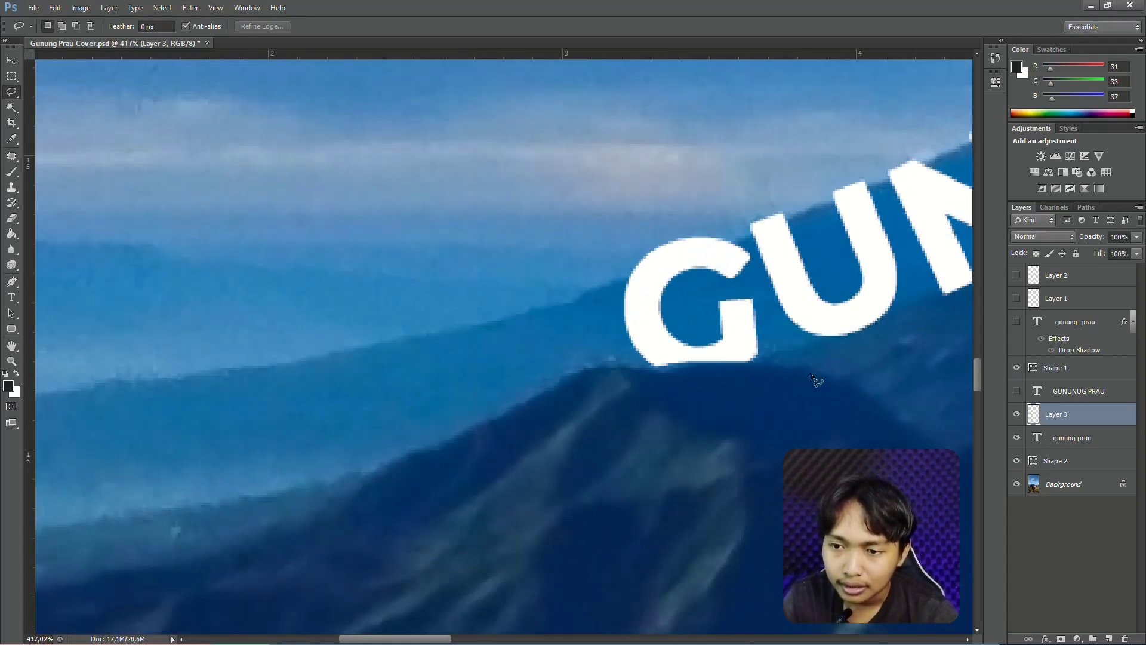
left_click(1015, 416)
left_click(1014, 415)
Step: Add a Multiply drop shadow to the visible gunung prau text layer above Shape 2, with its opacity set to 32%
scroll(787, 349, "down", 3)
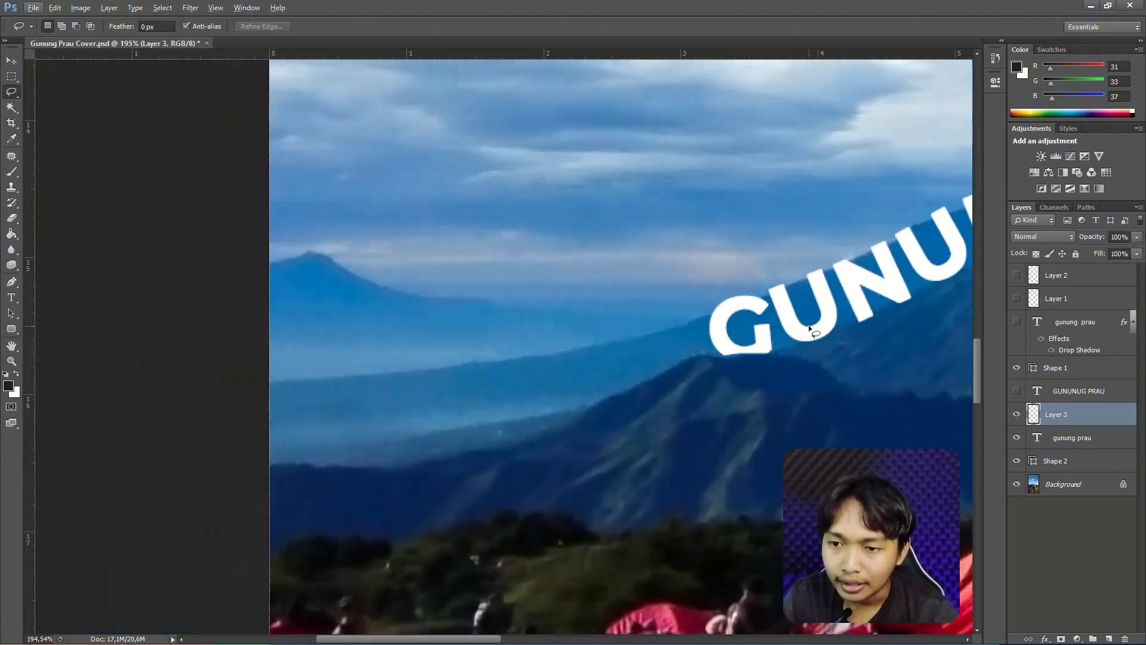
scroll(808, 324, "down", 2)
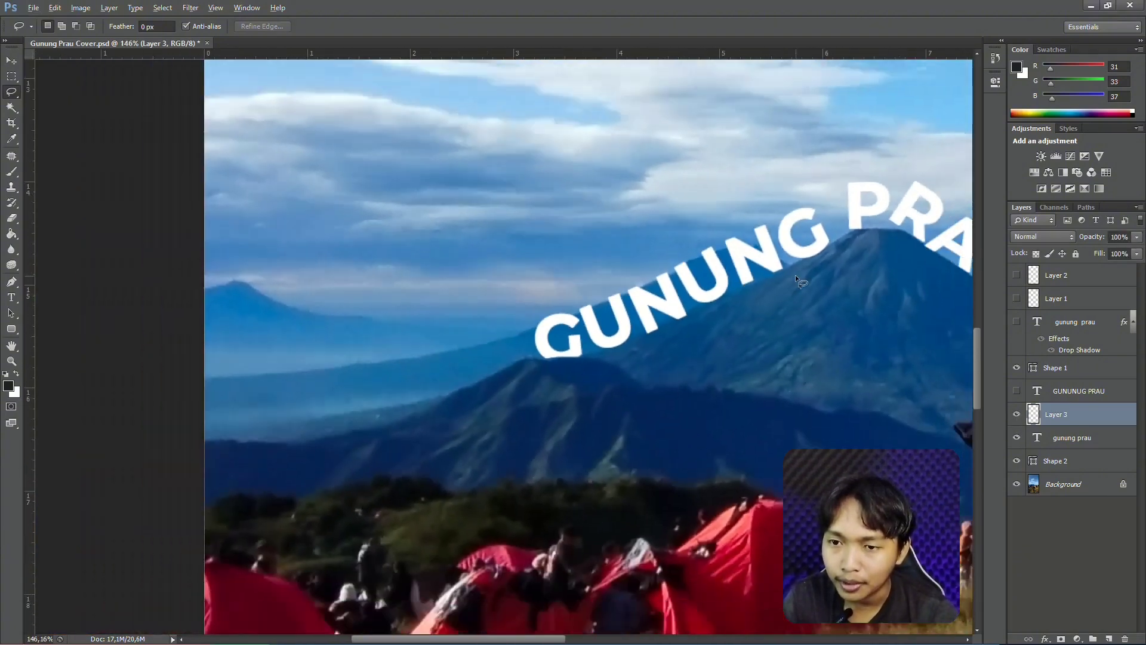
scroll(796, 275, "down", 2)
scroll(829, 274, "down", 1)
left_click_drag(816, 281, 606, 238)
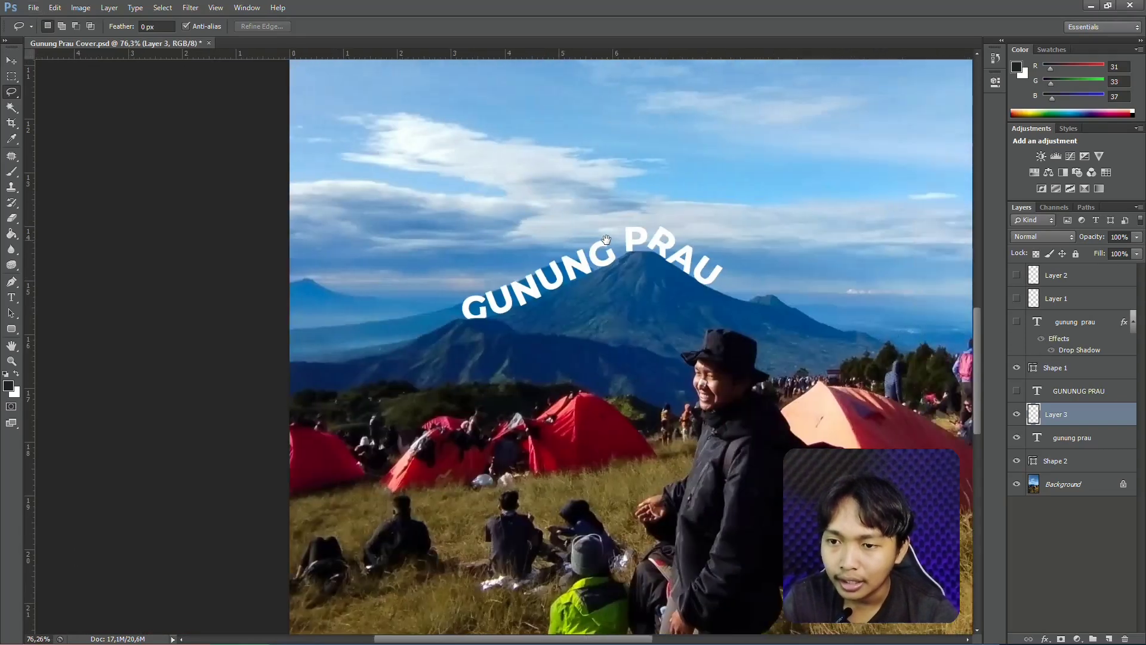
scroll(635, 258, "up", 4)
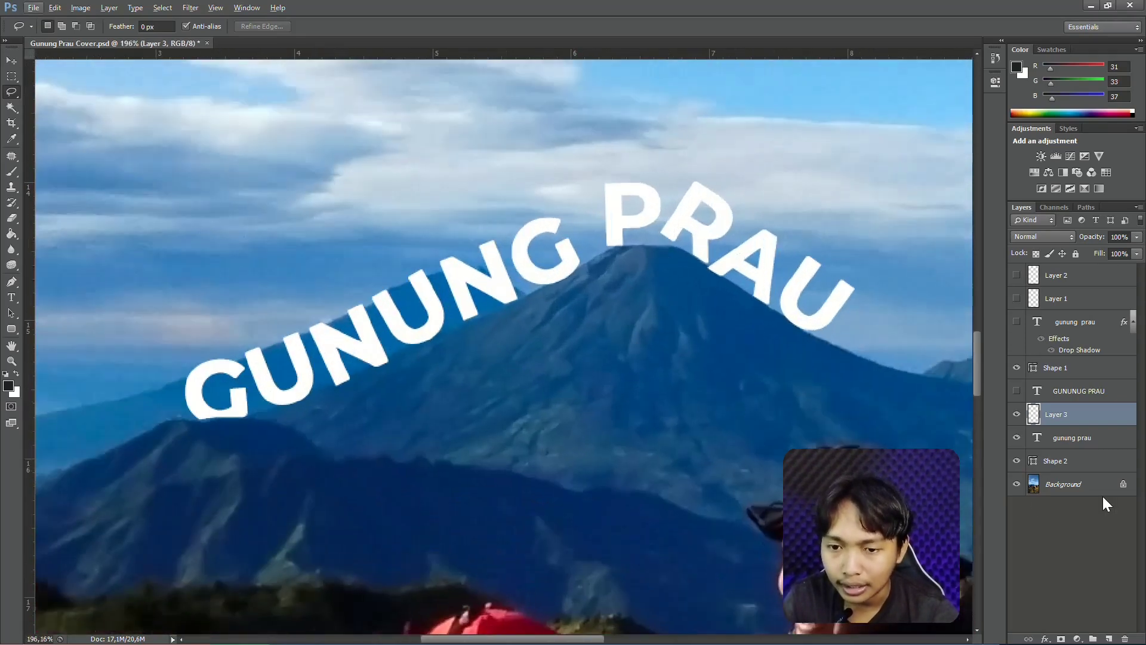
left_click(1079, 439)
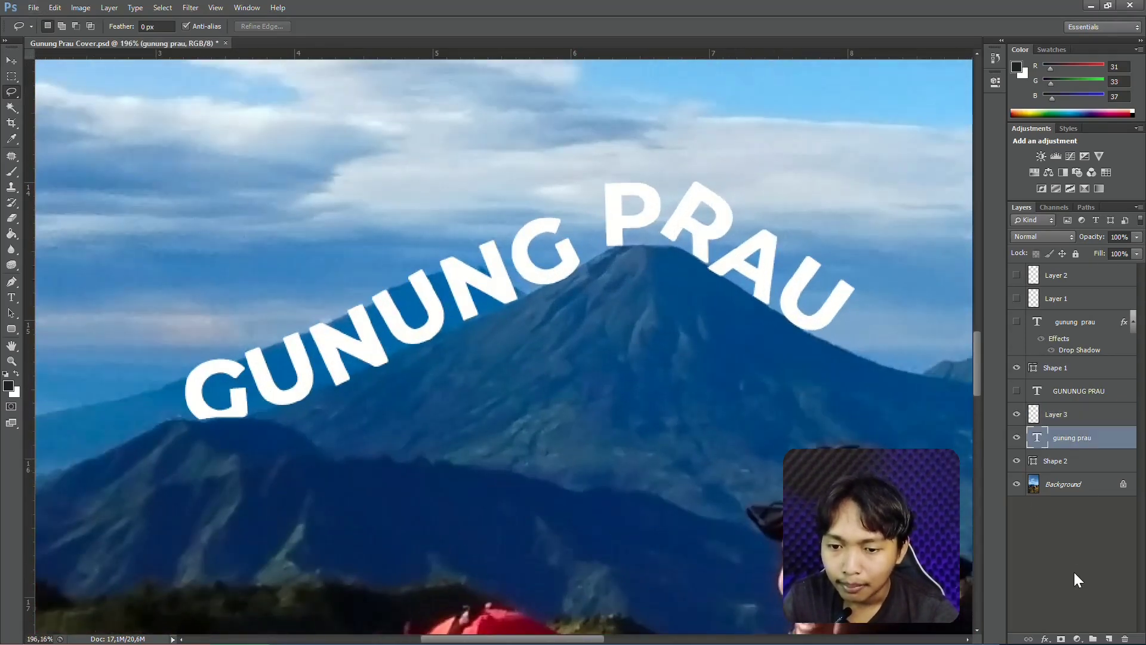
left_click(1045, 638)
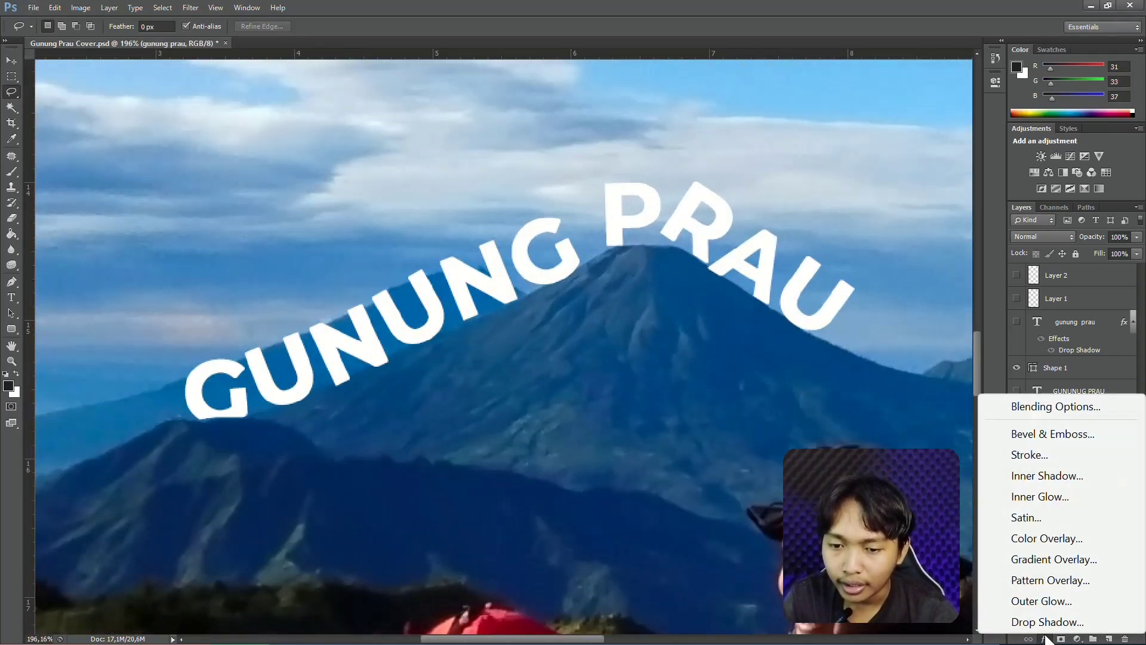
left_click(1046, 407)
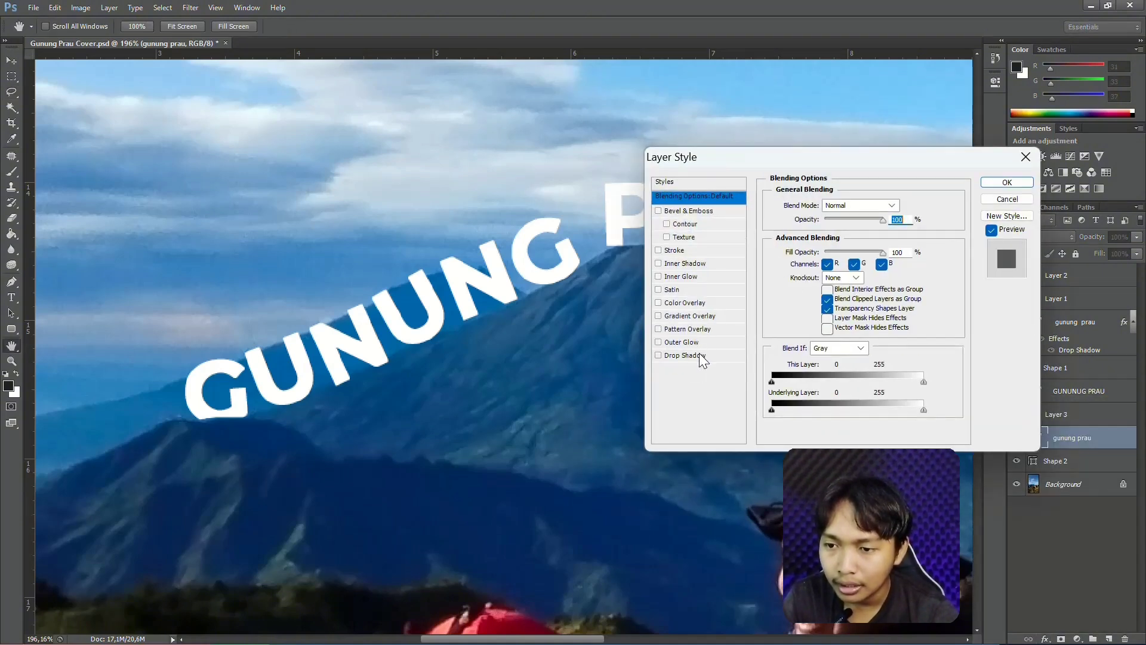
left_click(700, 353)
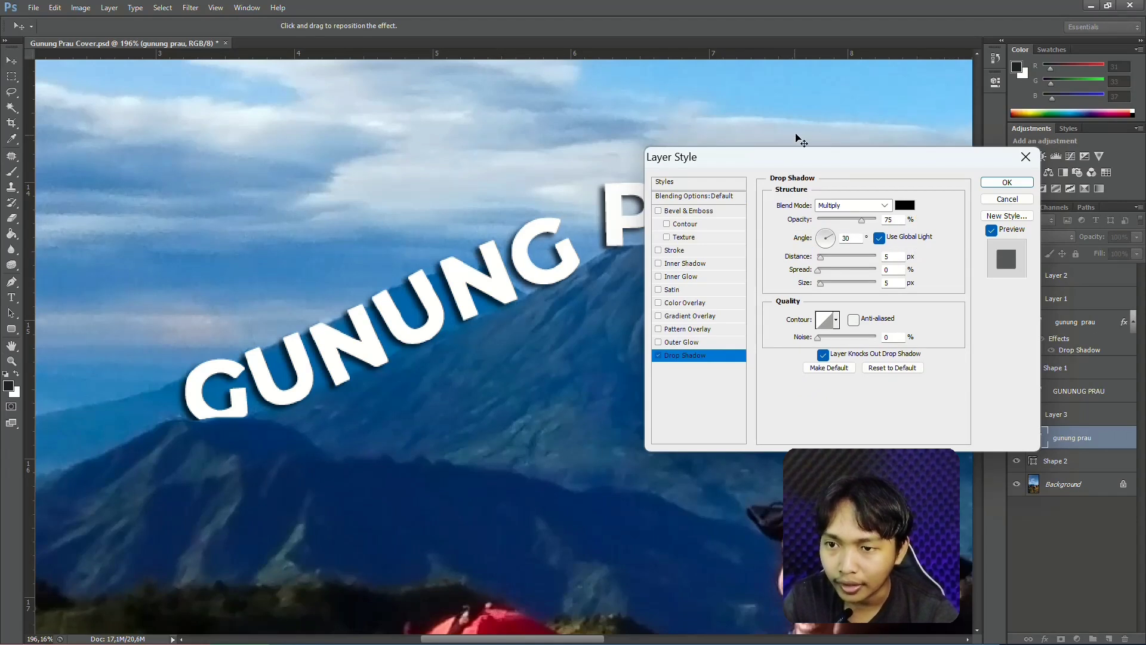
left_click_drag(797, 164, 729, 363)
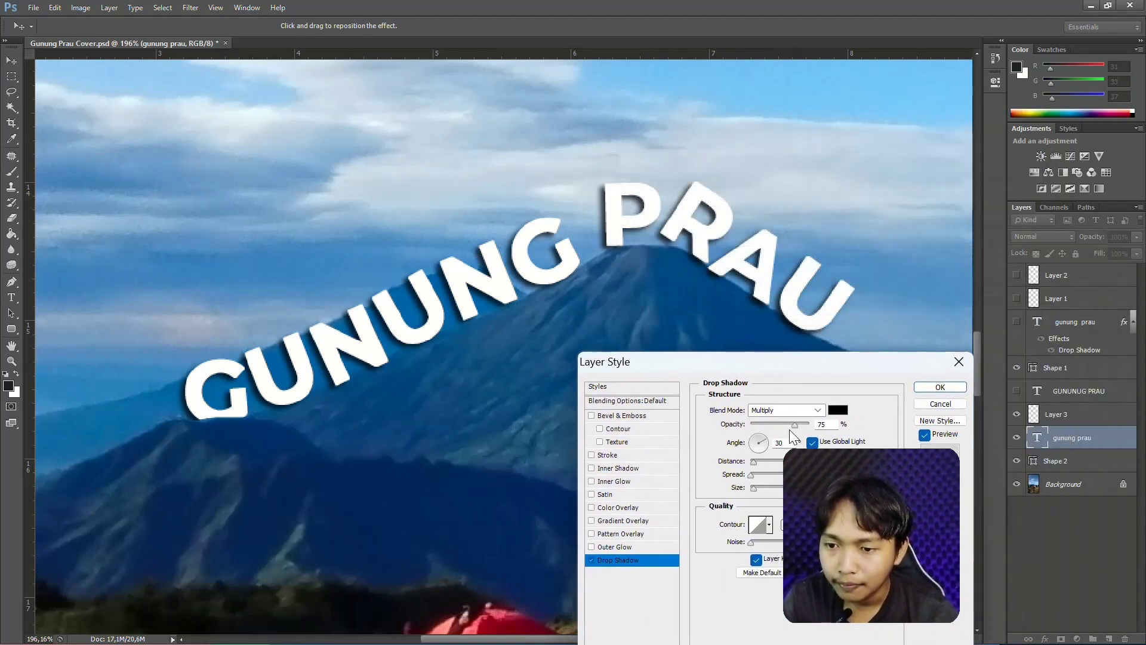
left_click_drag(789, 428, 769, 426)
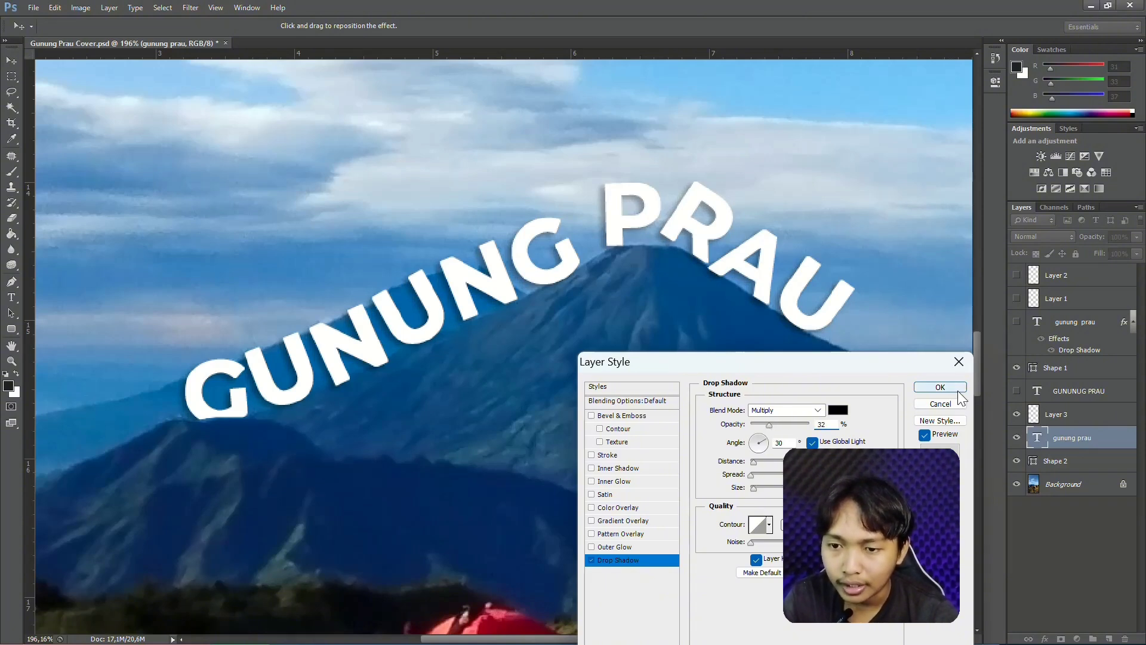
left_click(939, 386)
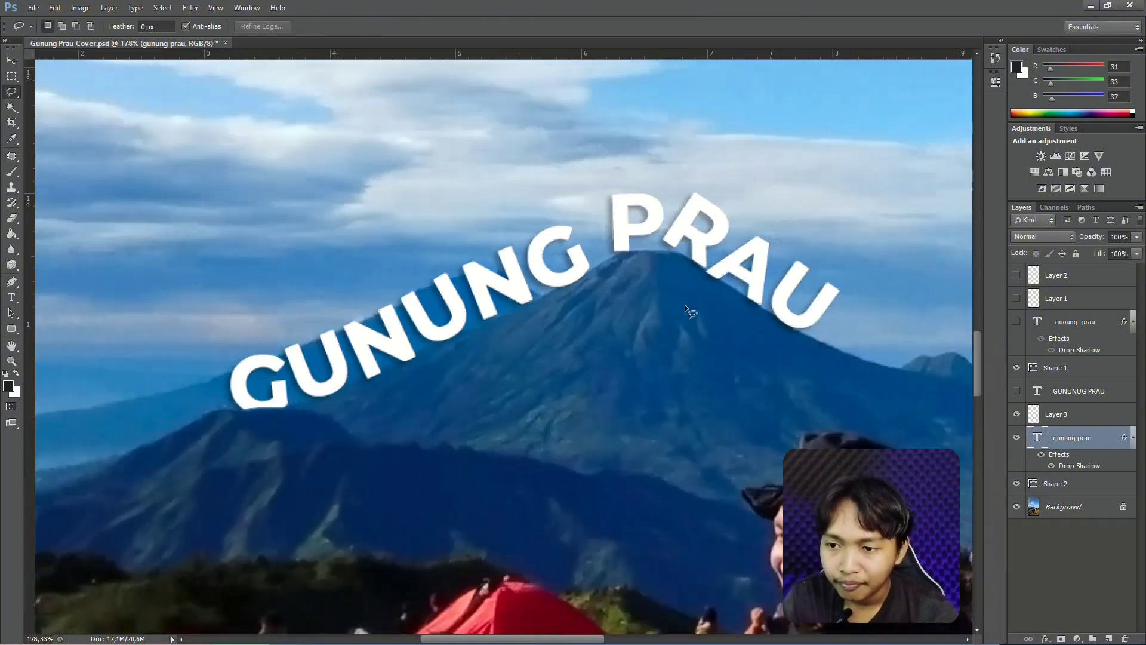
Step: Open the GUNUNG PRAU text for editing, inspect how its path runs along the ridge, and commit the text
scroll(685, 305, "down", 6)
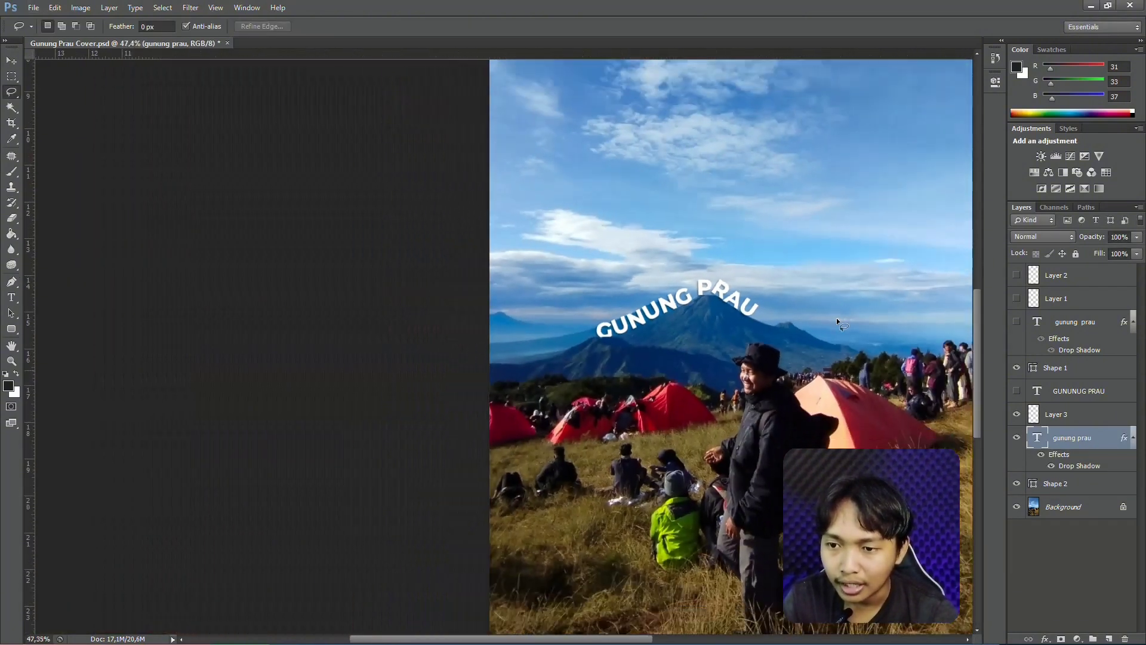
scroll(836, 317, "up", 3)
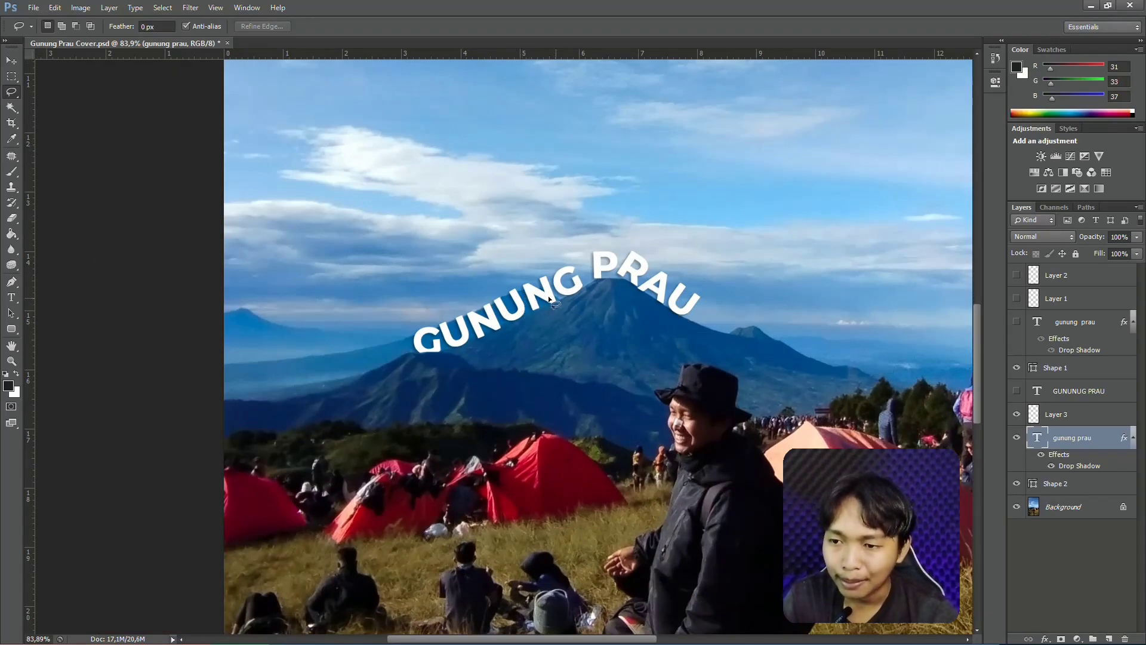
scroll(670, 292, "down", 1)
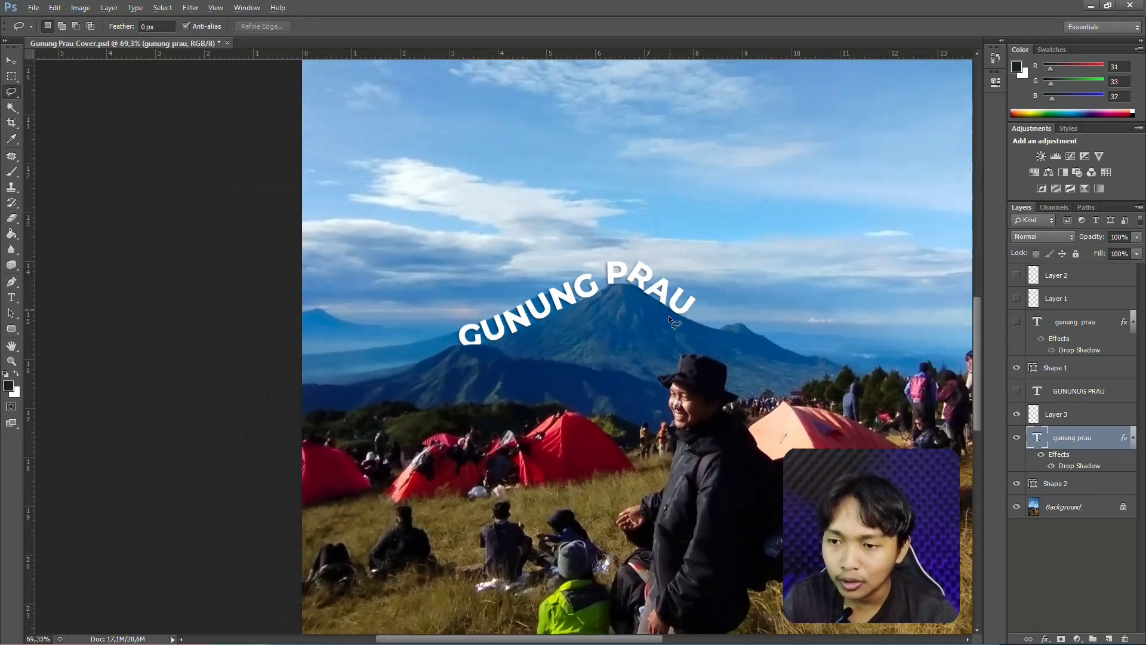
left_click(11, 297)
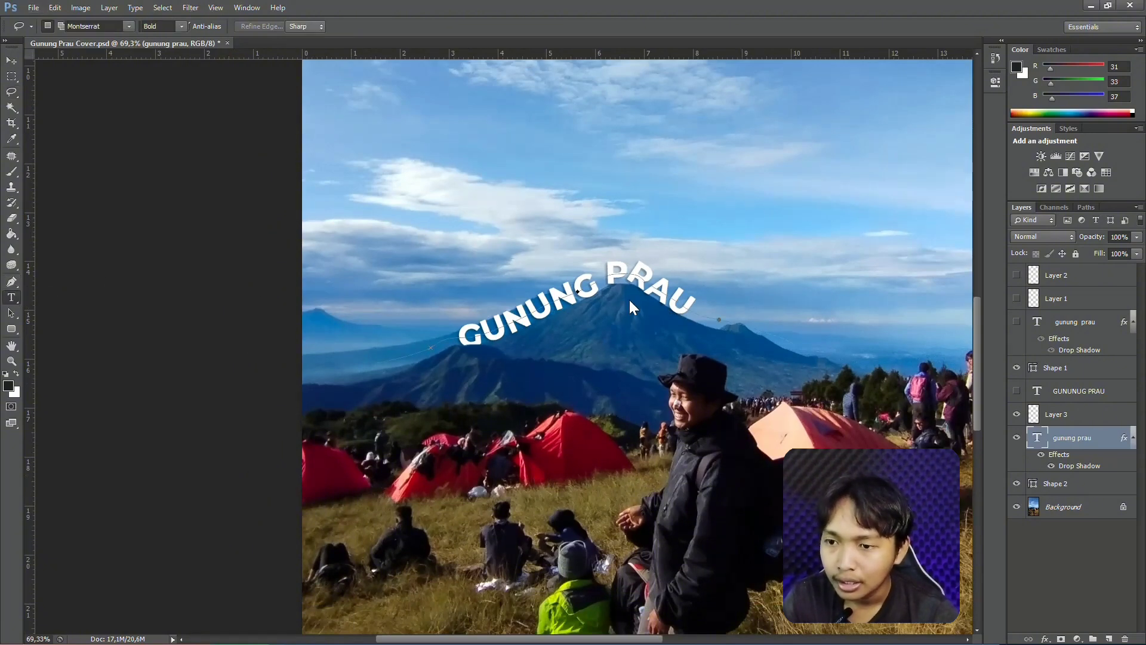
left_click(609, 279)
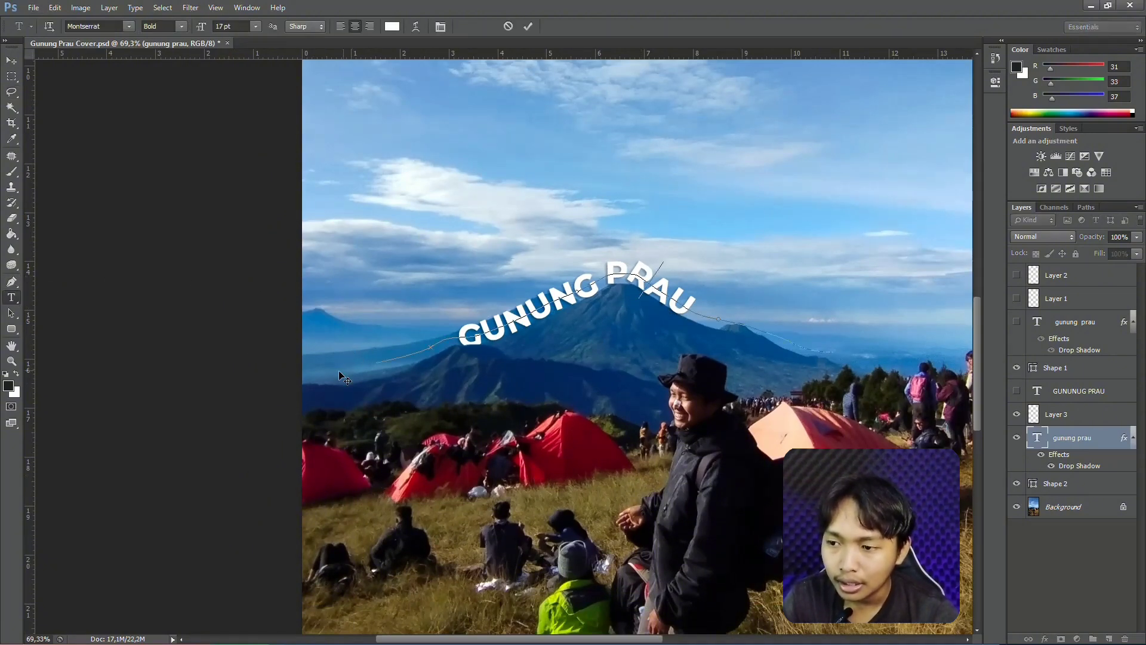
scroll(377, 366, "up", 4)
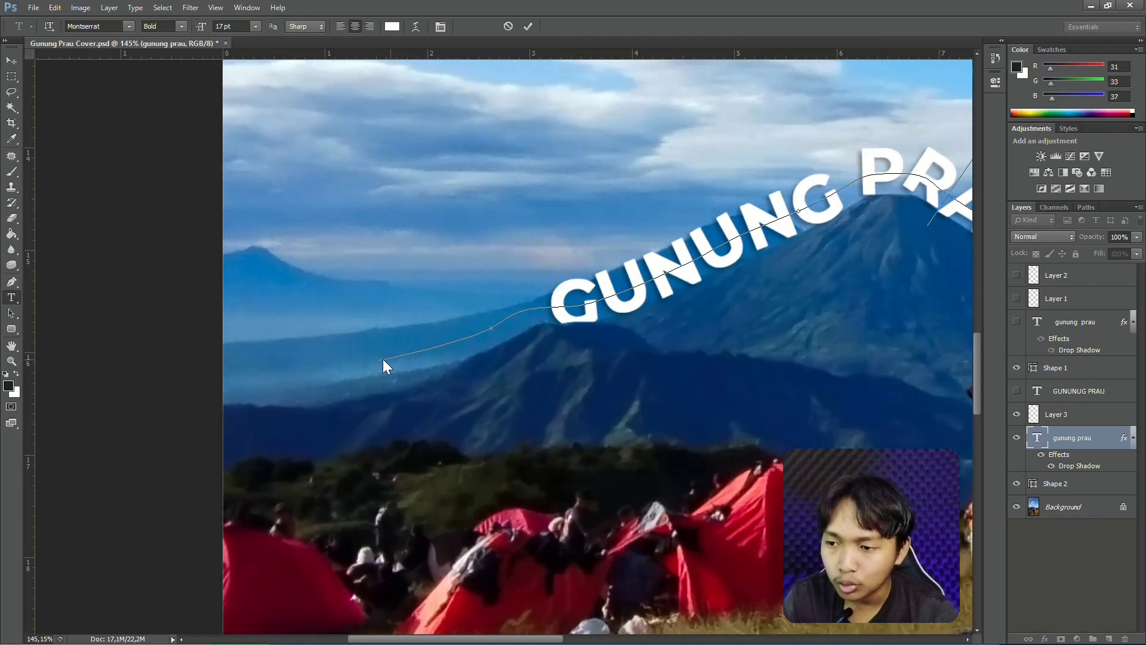
scroll(379, 364, "down", 4)
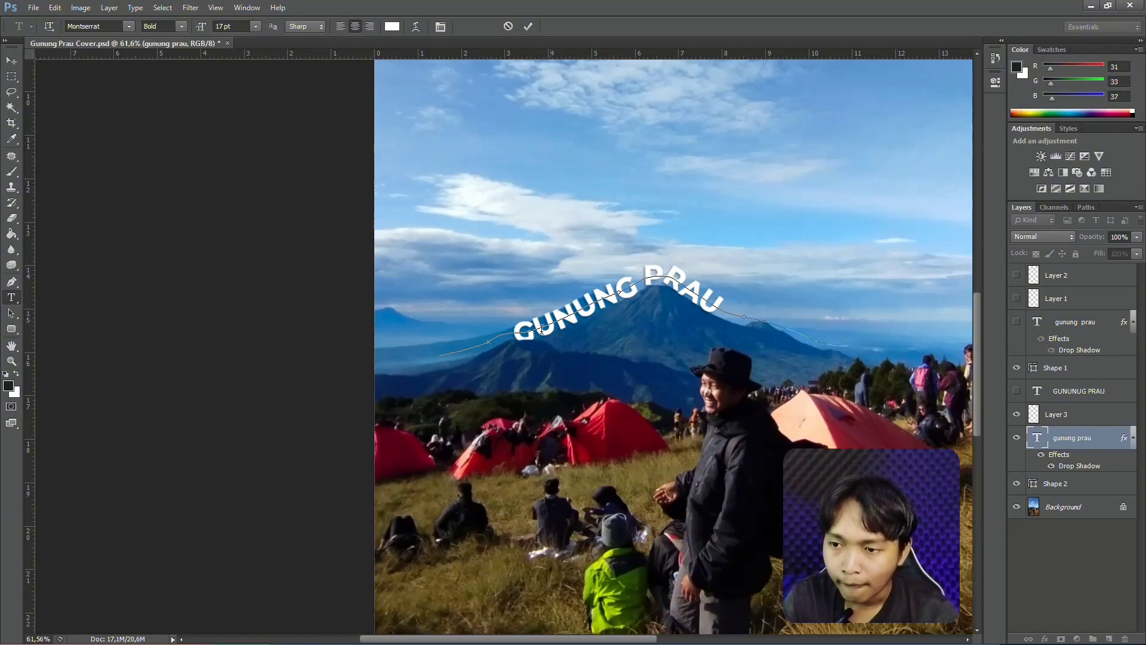
left_click(528, 27)
Step: Examine the shadowed GUNUNG PRAU lettering close up against the ridge and within the wider cover photo
scroll(599, 291, "up", 3)
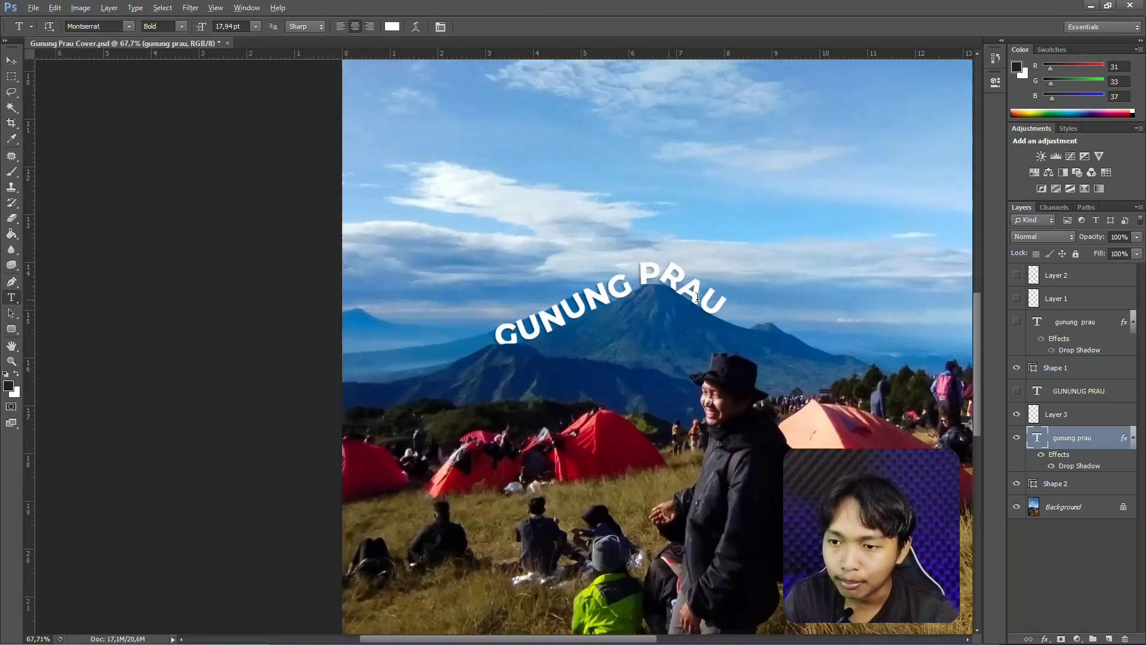
scroll(599, 290, "up", 3)
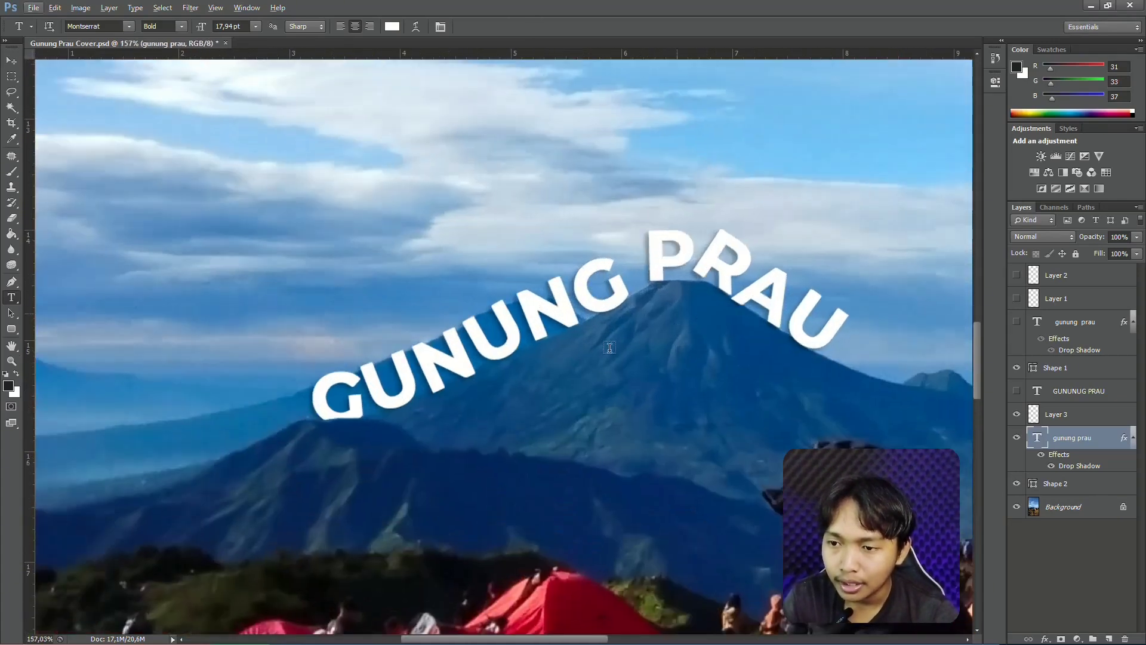
scroll(522, 341, "down", 4)
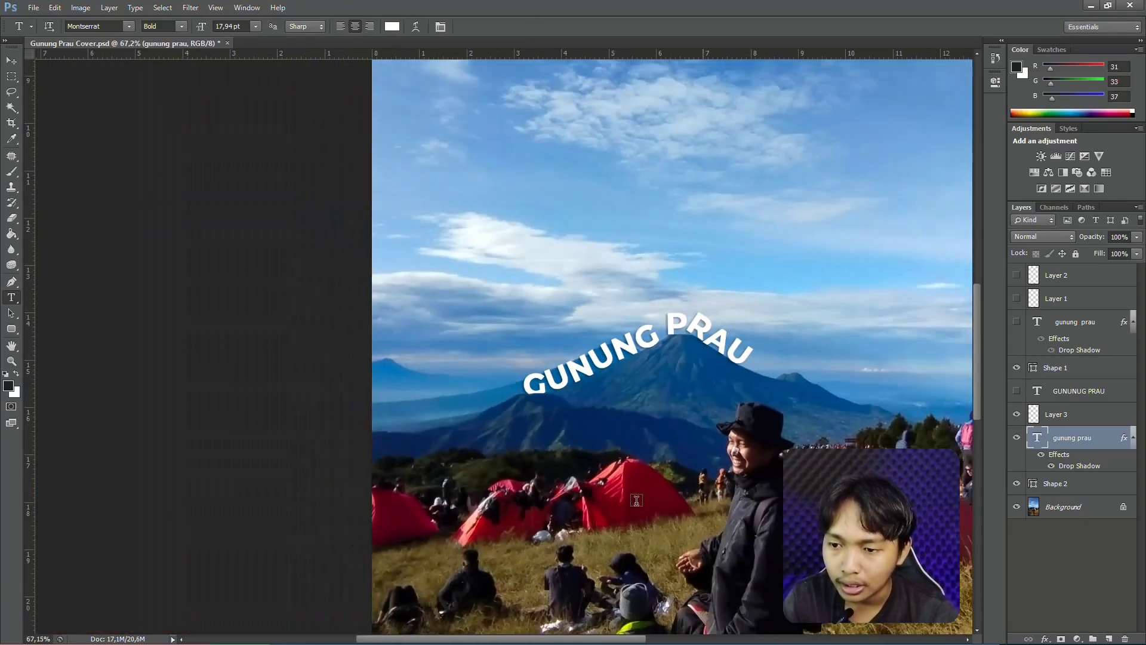
scroll(685, 457, "down", 1)
scroll(736, 485, "down", 1)
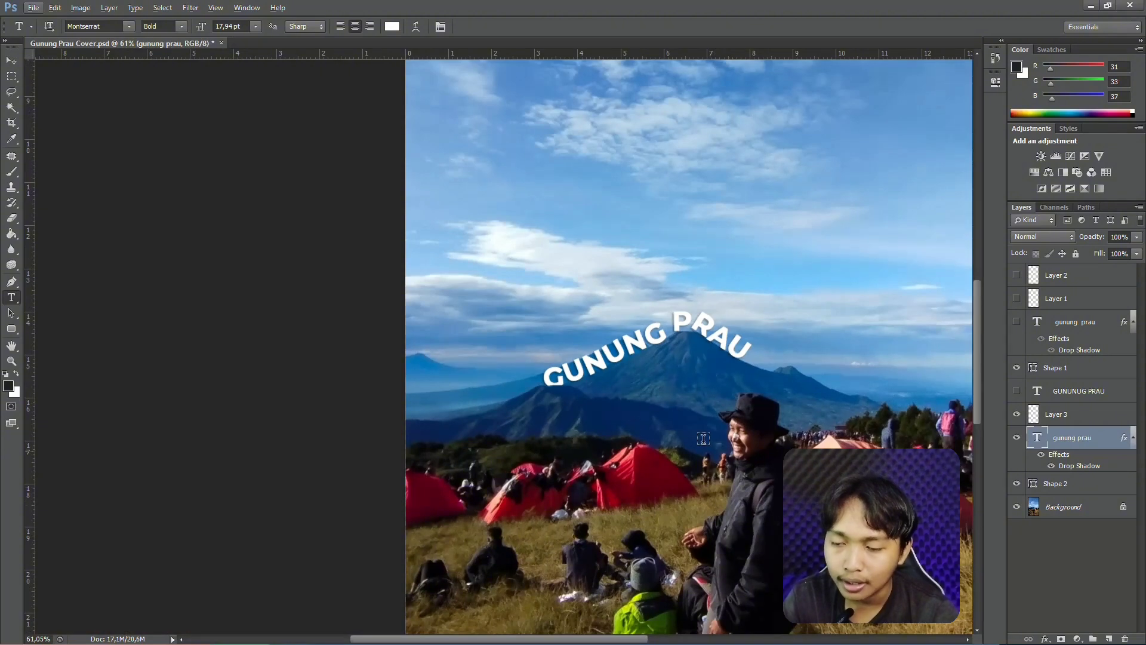
left_click(12, 61)
scroll(702, 405, "down", 4)
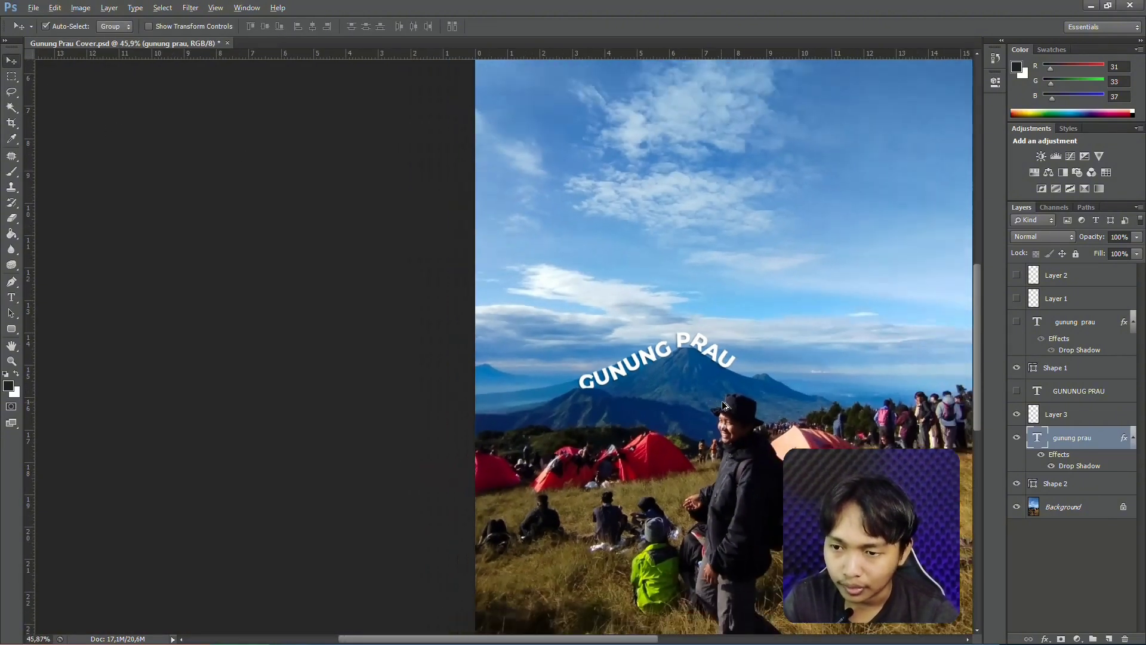
scroll(722, 431, "down", 2)
scroll(647, 379, "up", 6)
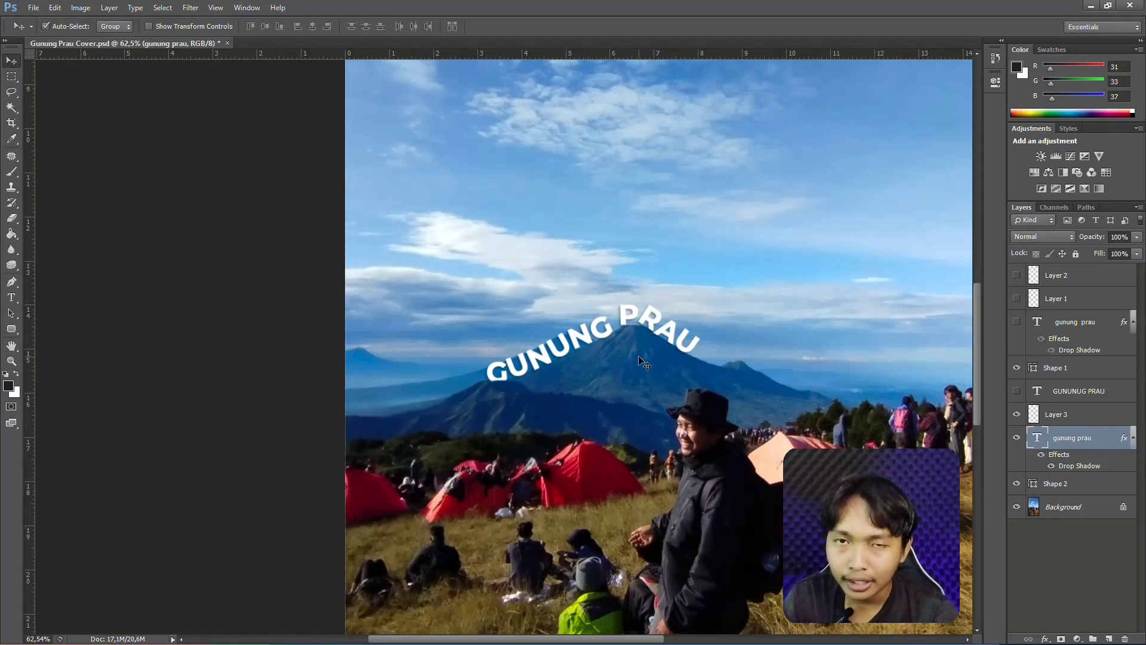
scroll(643, 363, "down", 2)
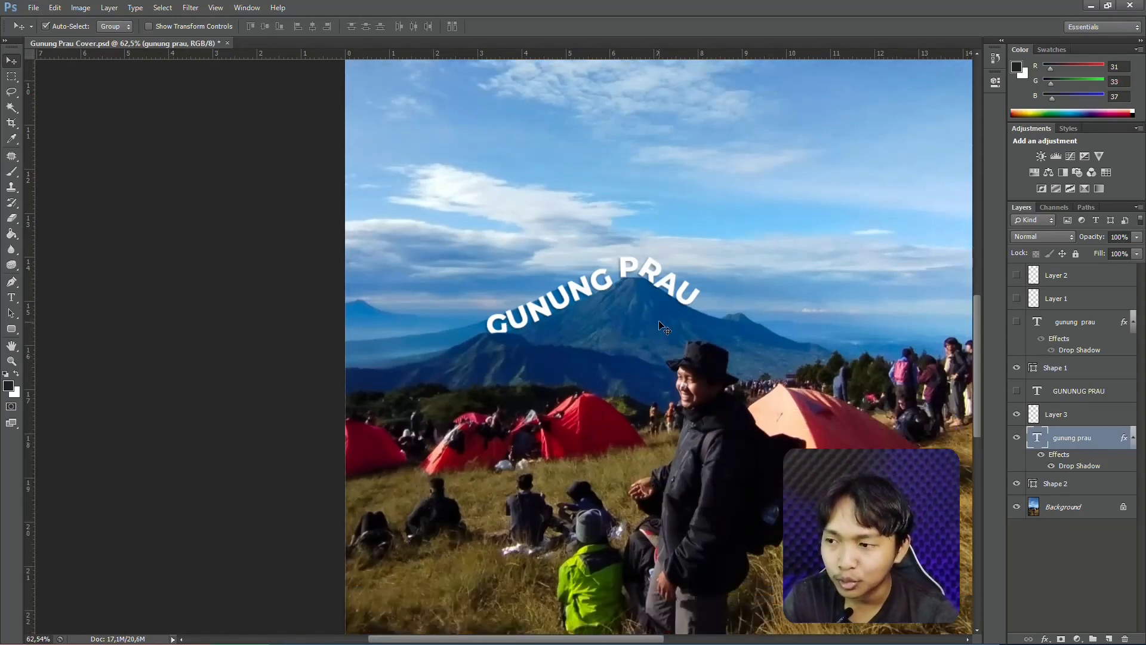
scroll(664, 323, "down", 2)
key("alt")
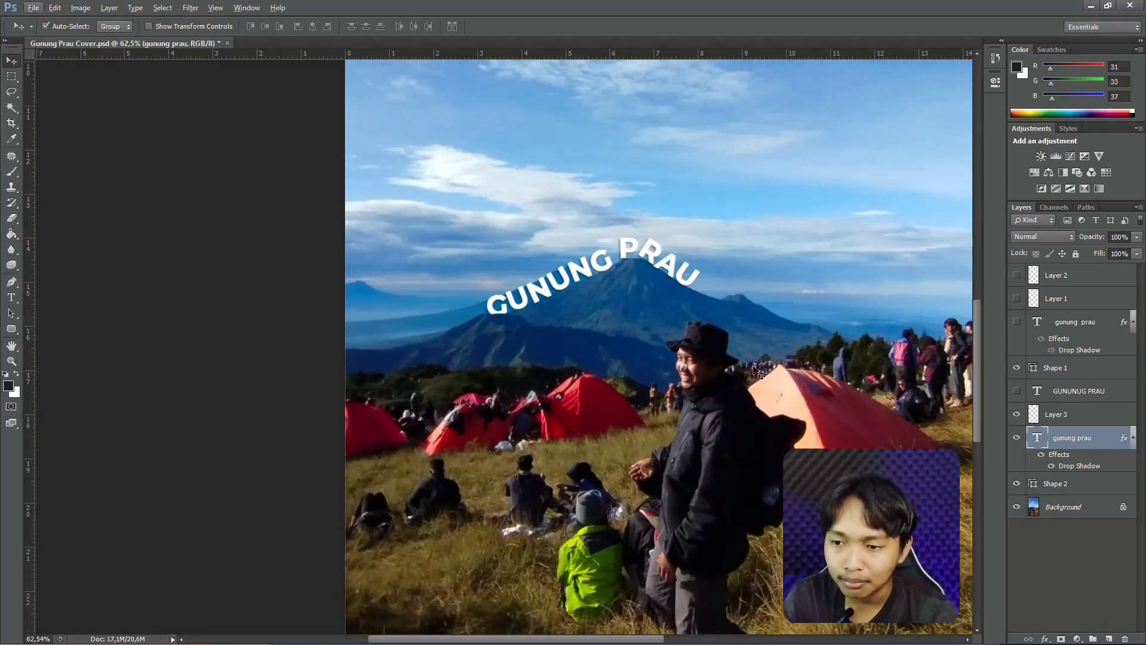
scroll(800, 394, "up", 2)
scroll(721, 330, "down", 2)
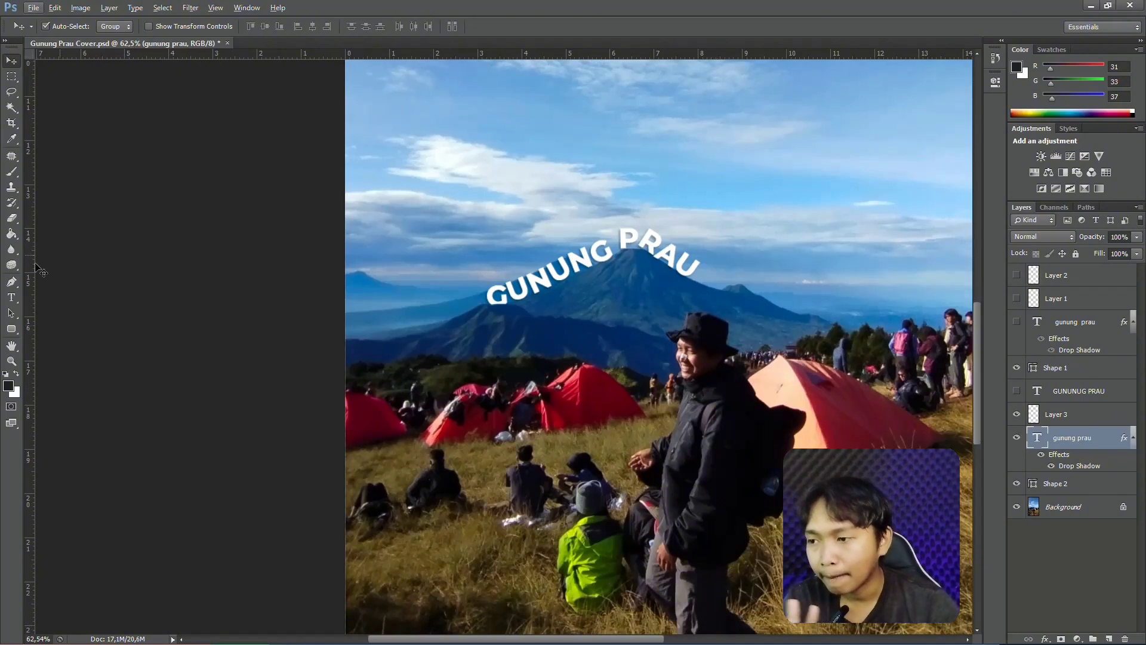
left_click(12, 282)
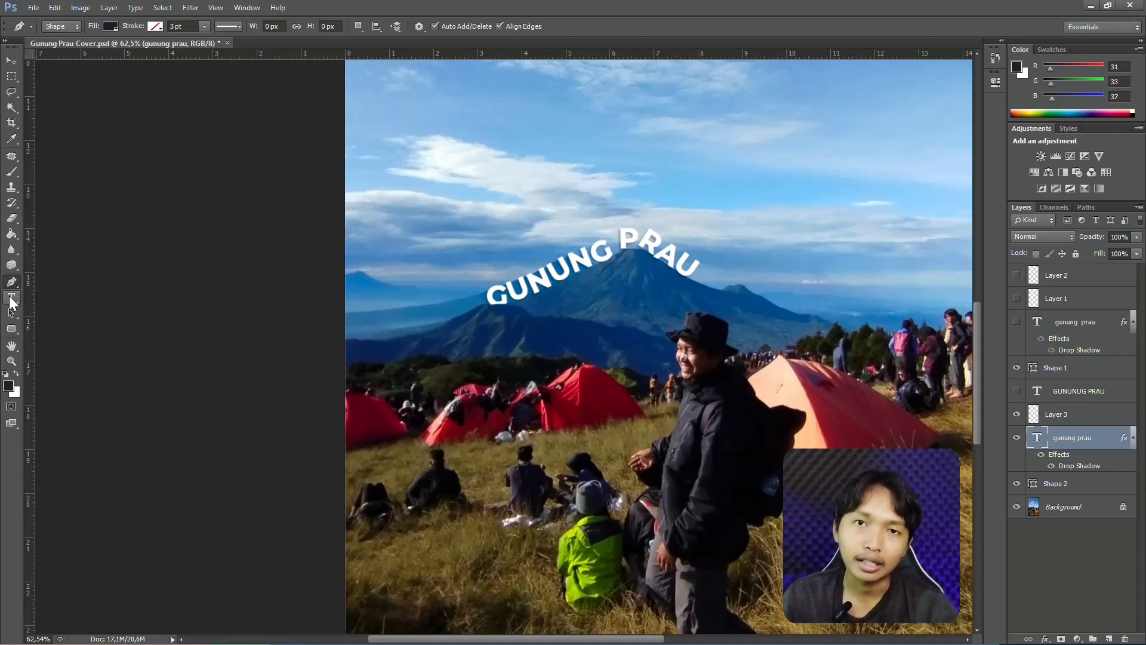
scroll(662, 360, "down", 3)
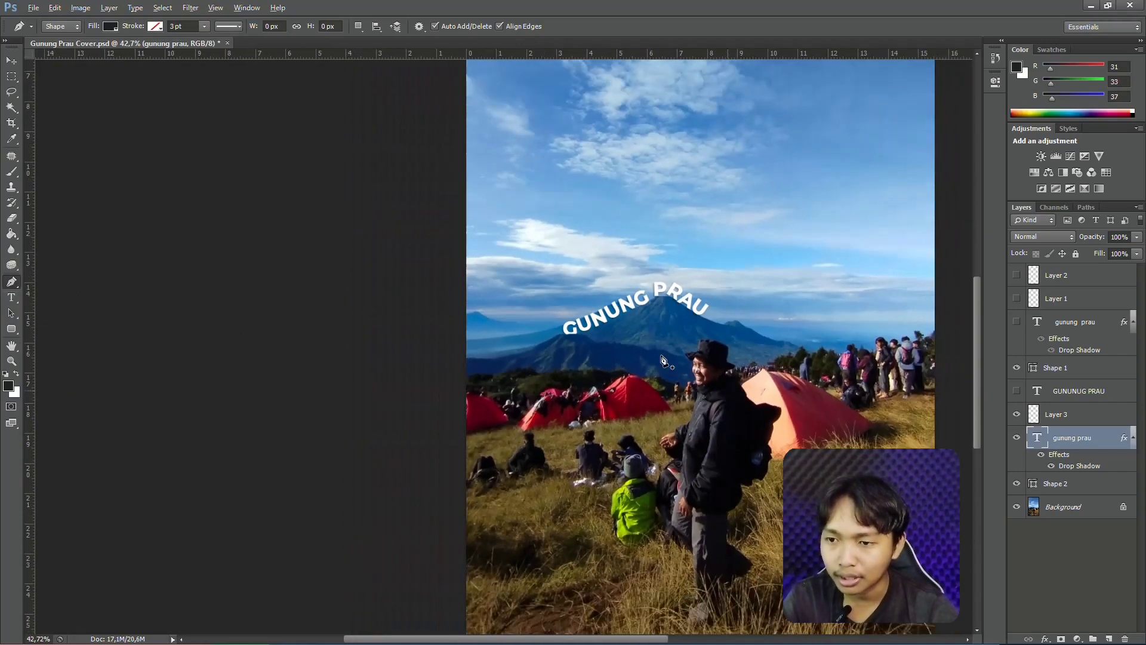
left_click(12, 61)
scroll(662, 305, "right", 3)
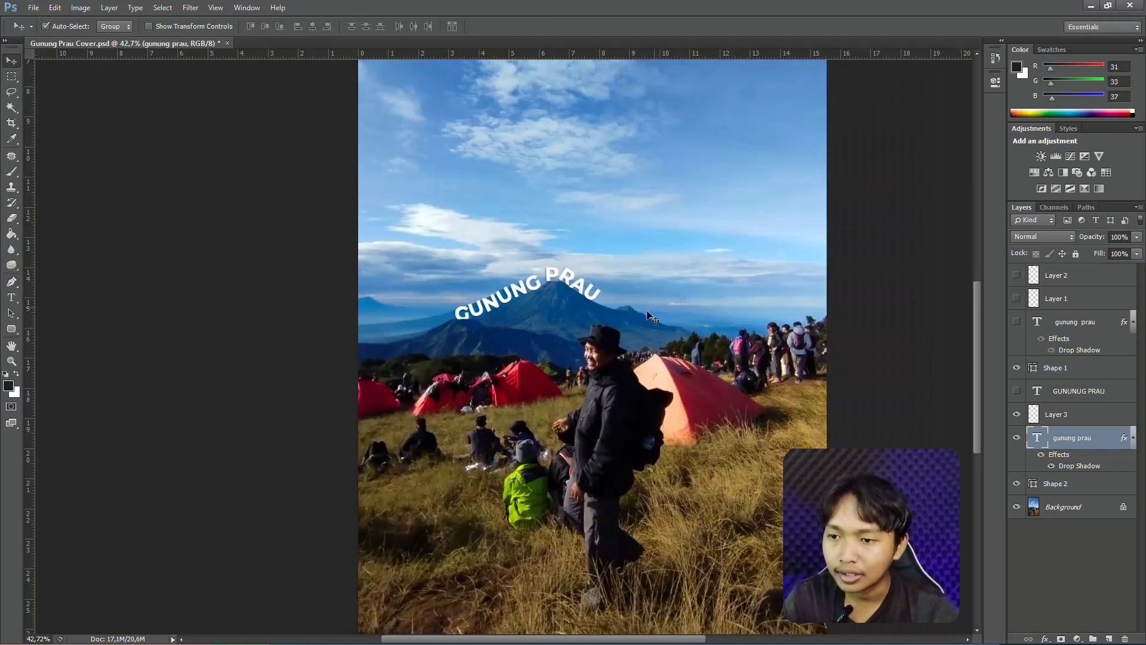
scroll(652, 317, "up", 2)
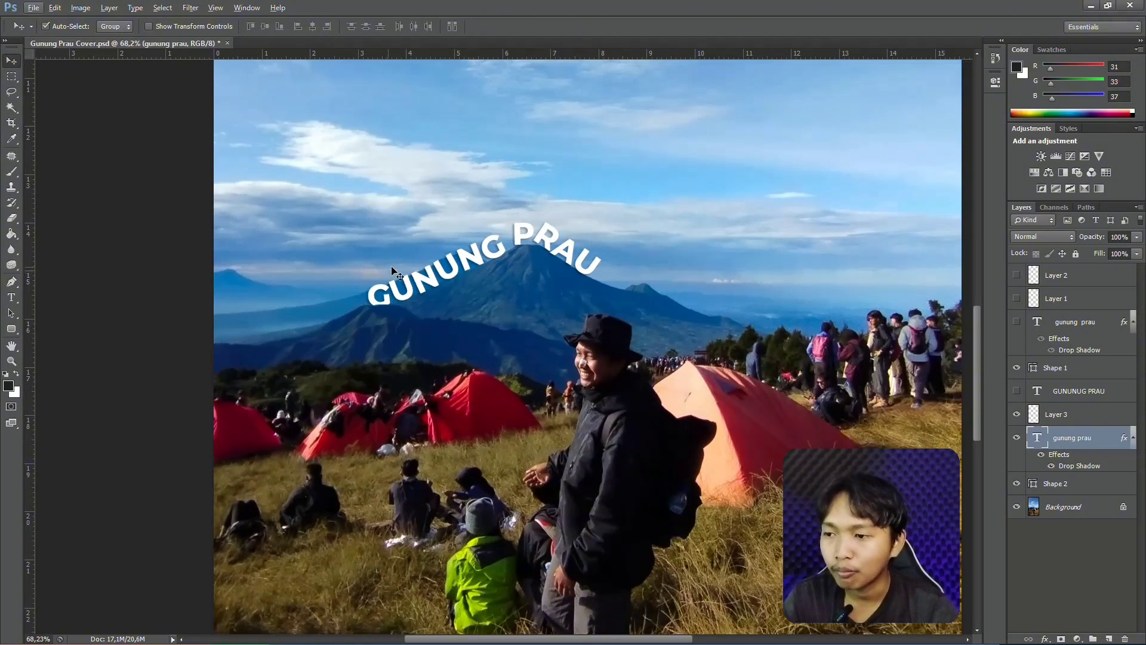
scroll(526, 355, "up", 1)
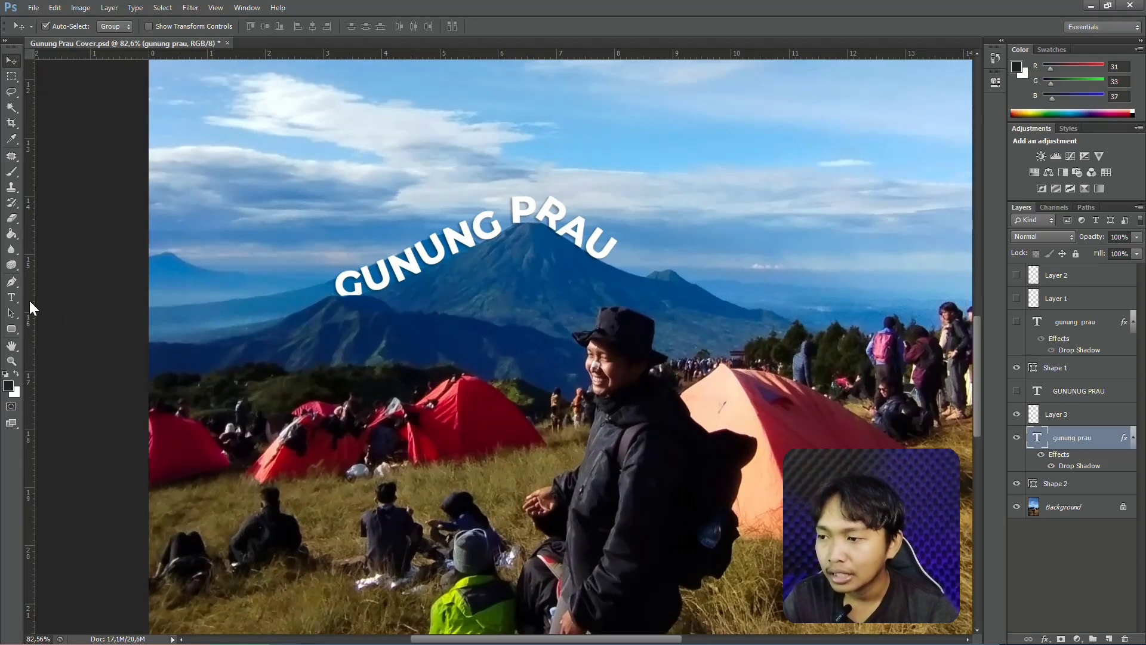
left_click(11, 281)
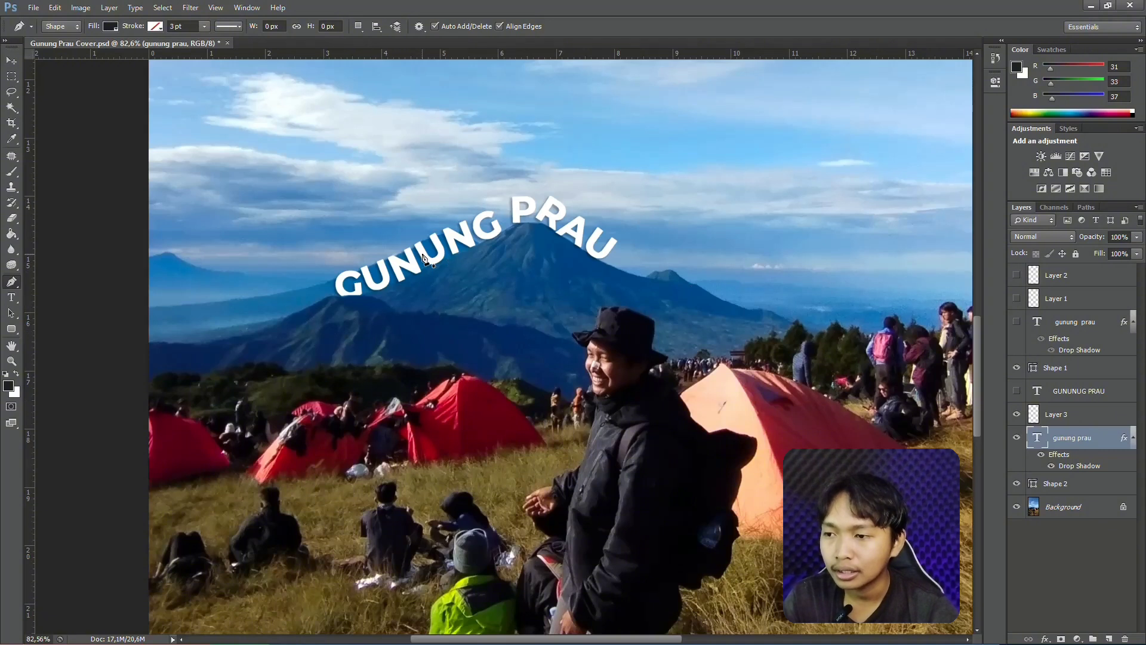
left_click(11, 60)
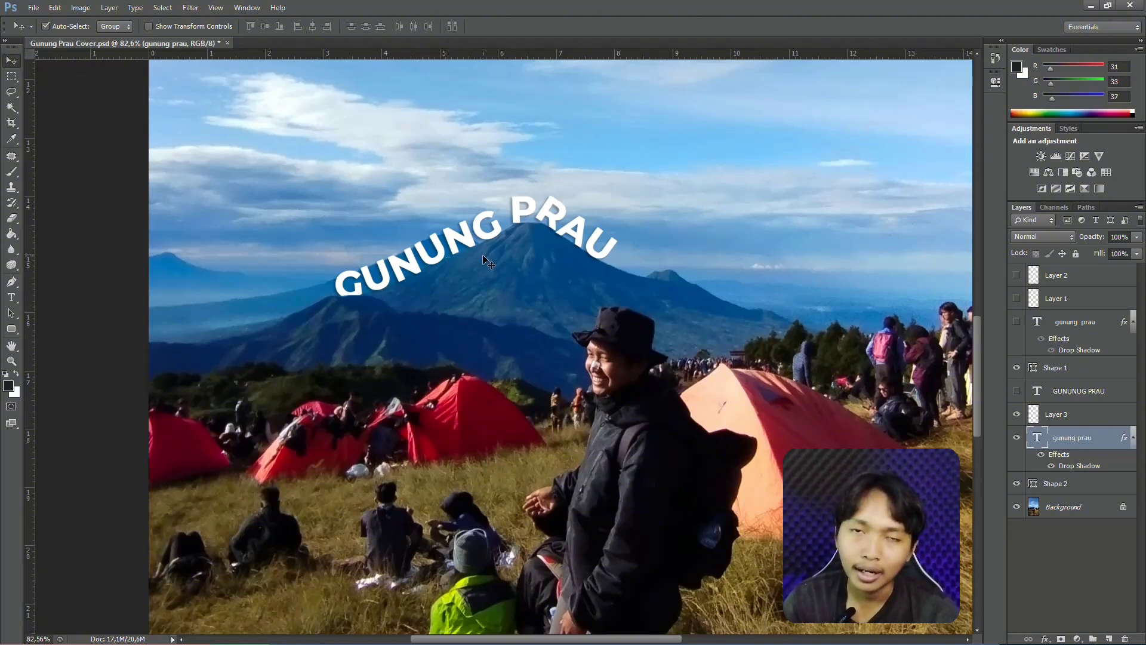
scroll(589, 296, "down", 2)
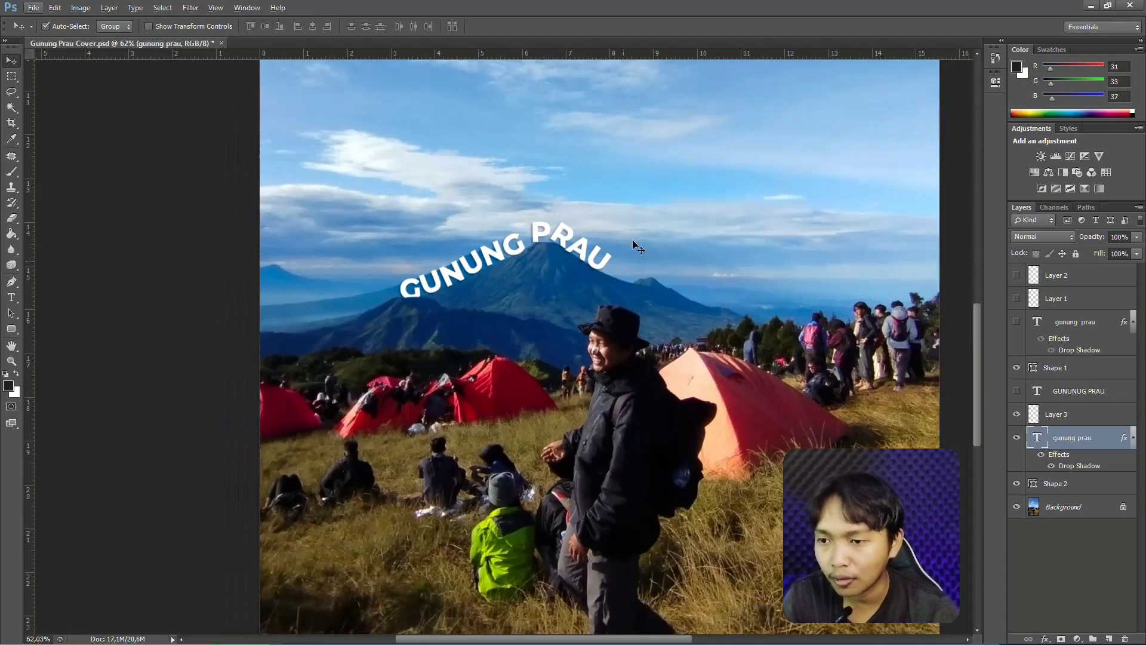
left_click_drag(635, 200, 575, 245)
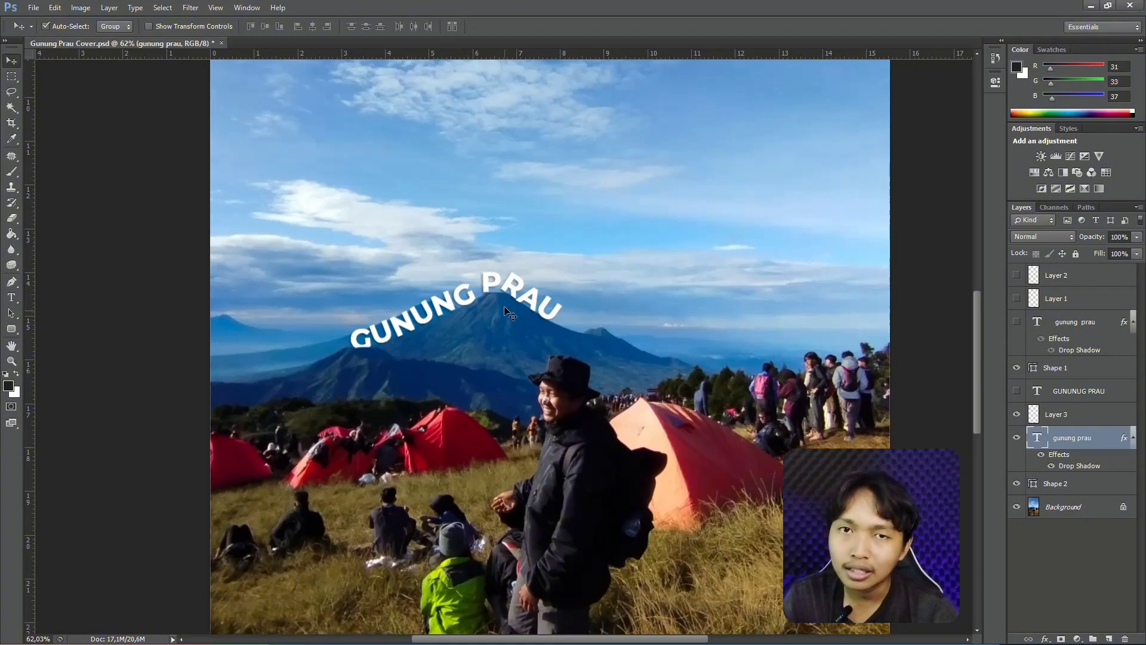
scroll(434, 321, "down", 2)
scroll(538, 396, "down", 1)
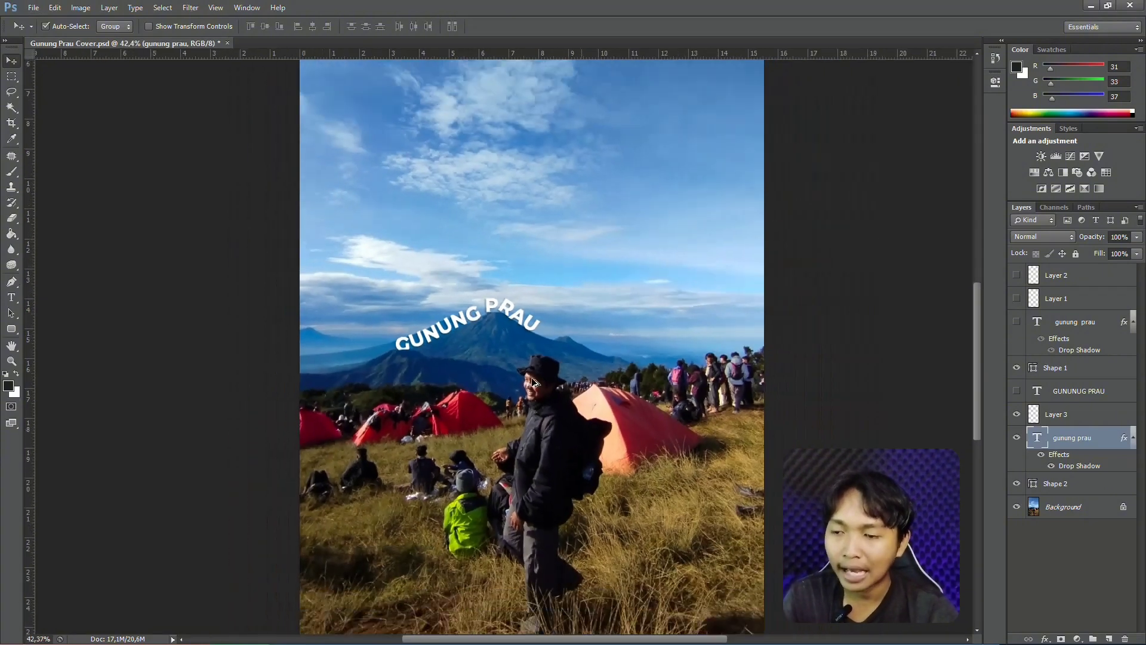
scroll(500, 398, "up", 1)
scroll(500, 398, "up", 5)
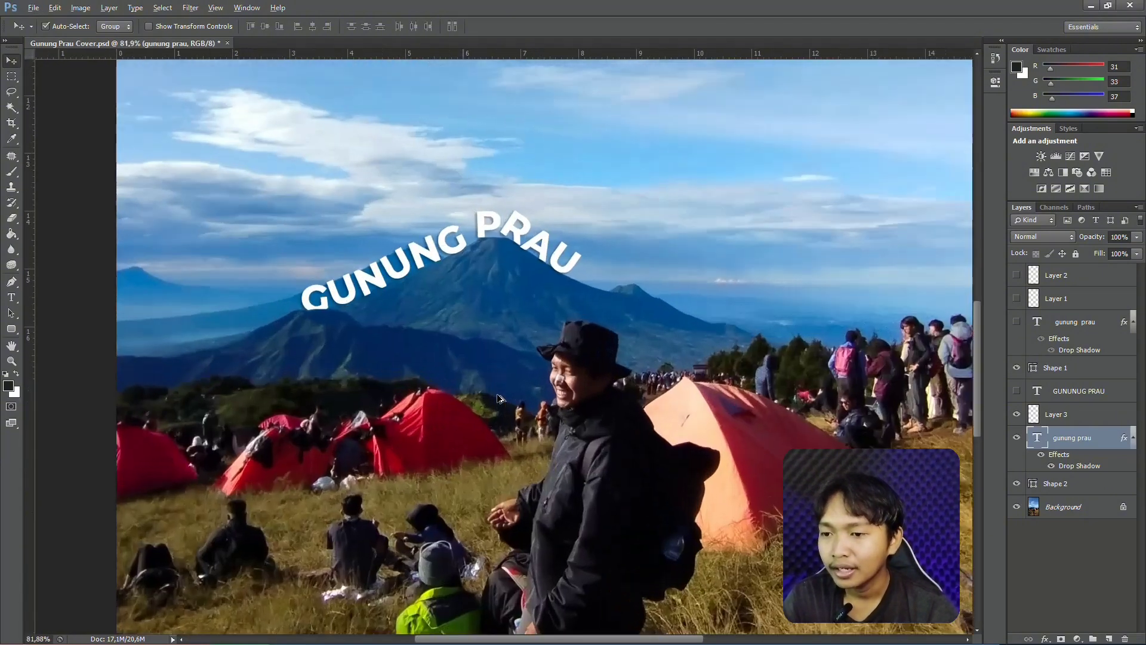
scroll(500, 398, "up", 2)
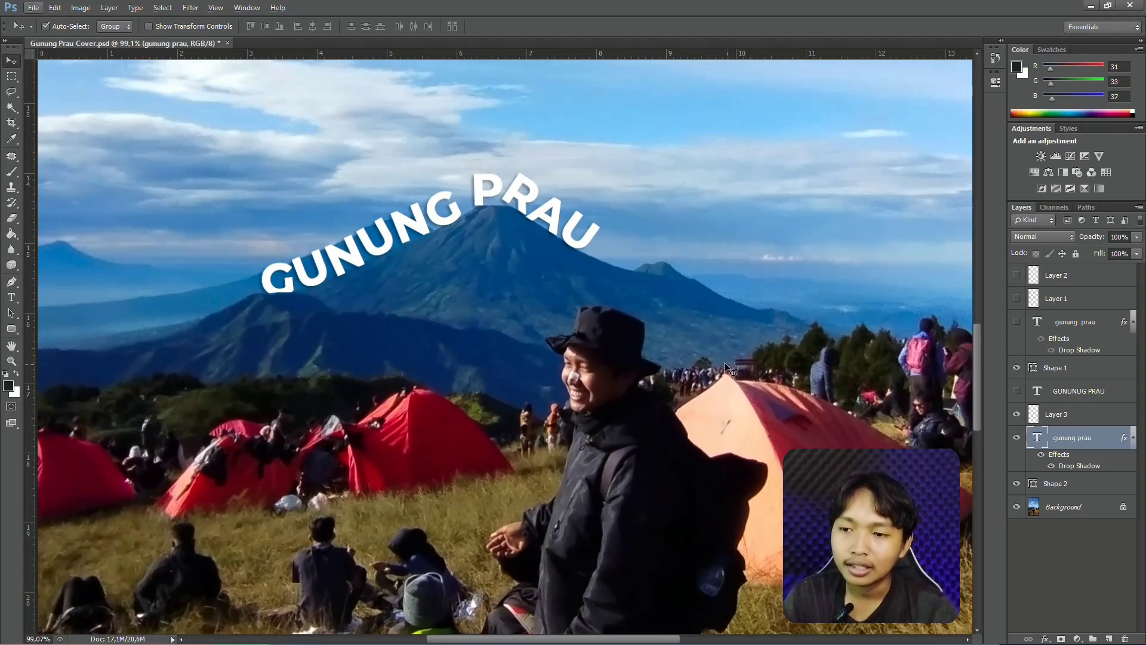